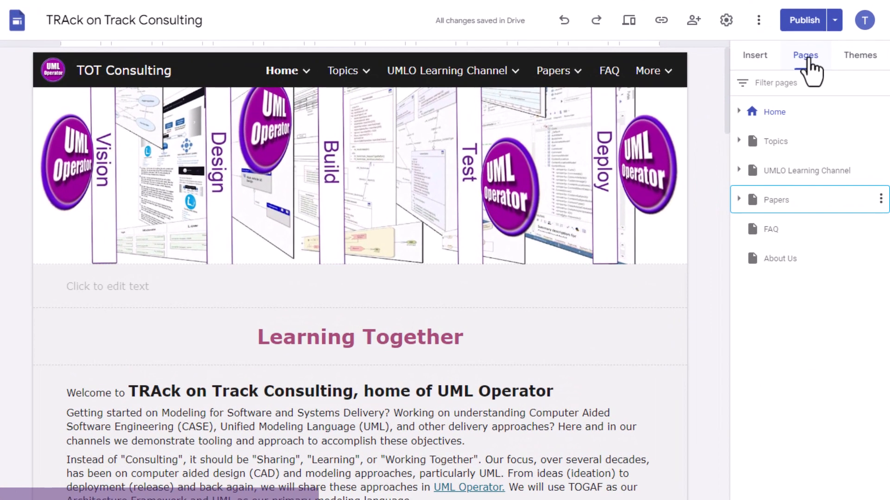
Add an image-with-text content block and a two-image captioned block below the Design Page title
left_click(810, 466)
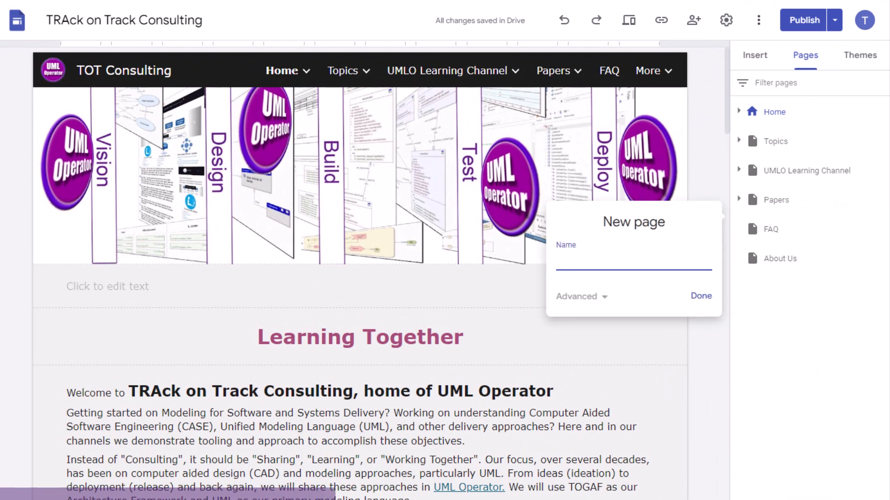
left_click(754, 55)
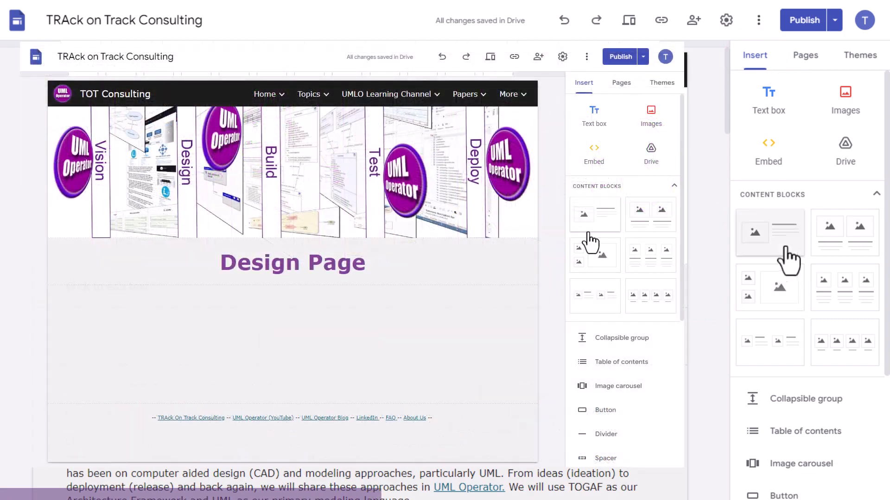
left_click(587, 233)
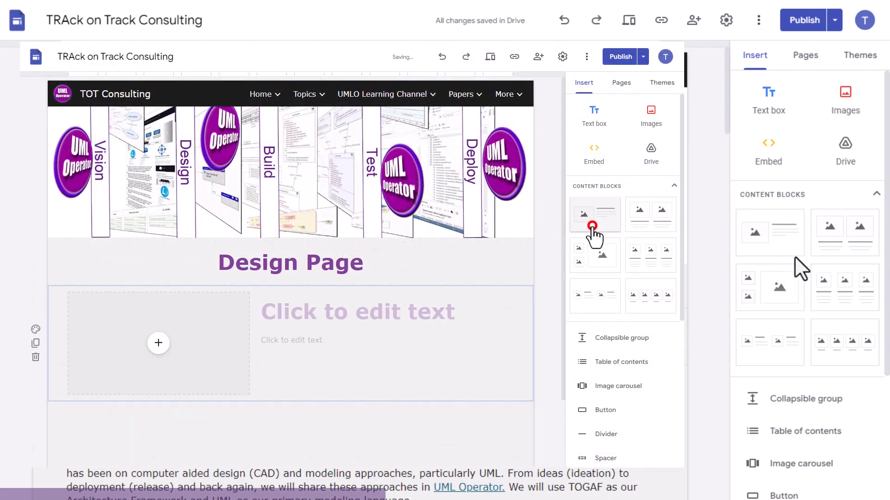
left_click(437, 320)
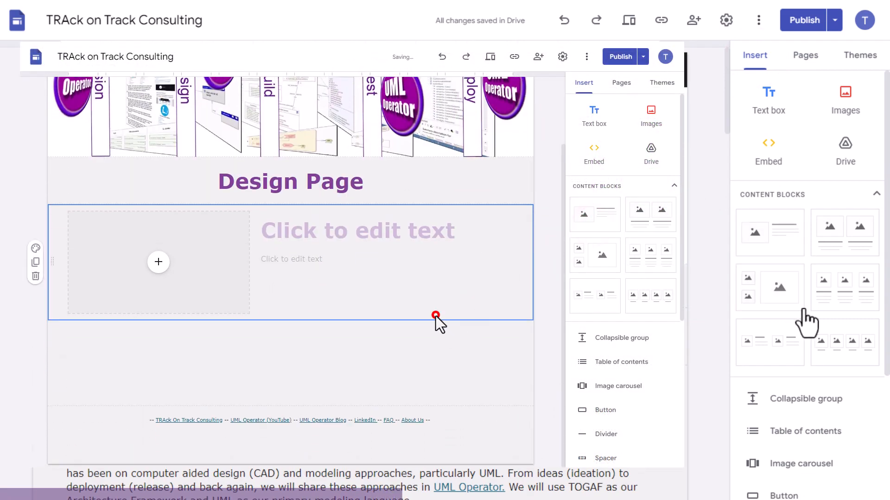
left_click(641, 217)
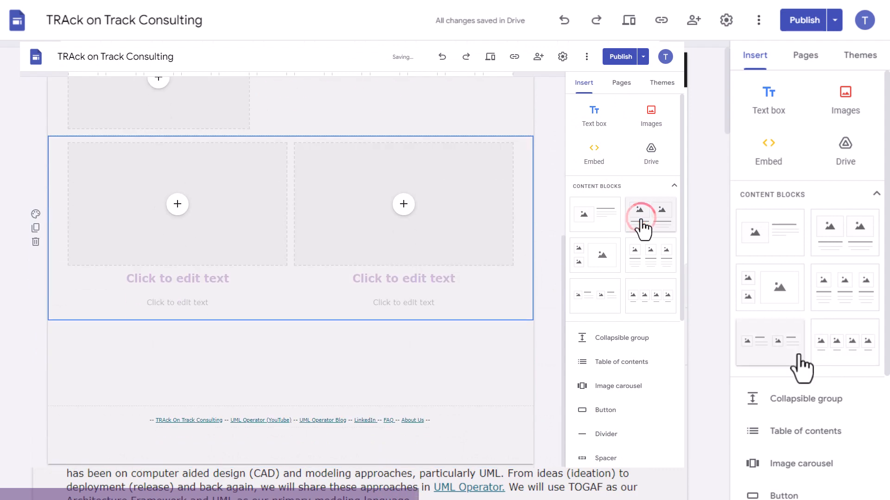
Extend the Design Page with the three-image collage, the two-item image-and-text and the four-image content blocks
scroll(794, 388, "down", 3)
scroll(794, 447, "down", 3)
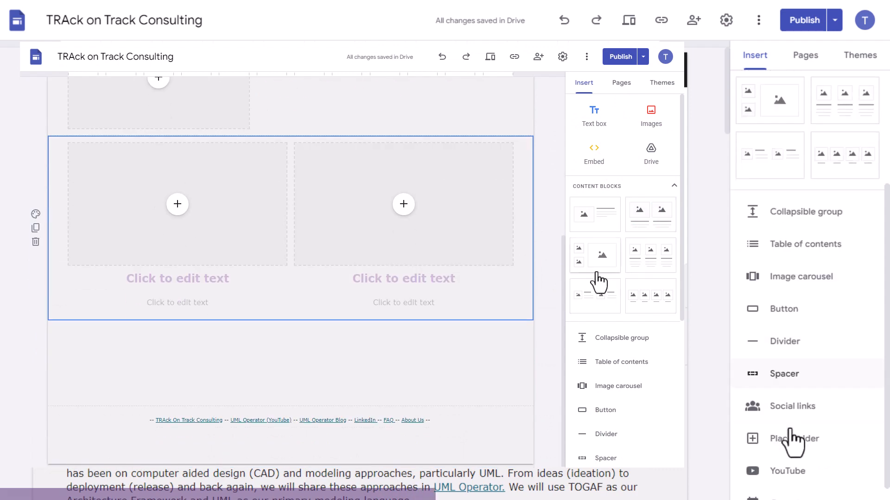
left_click(595, 255)
scroll(787, 489, "down", 2)
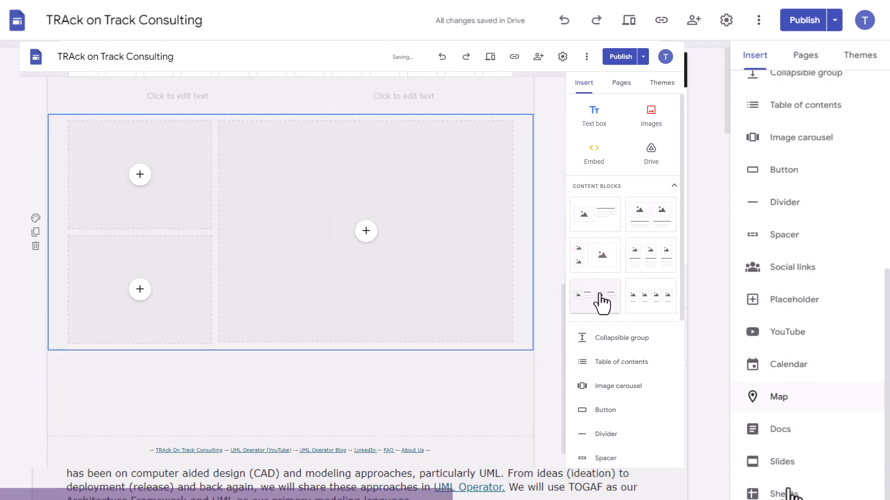
left_click(602, 291)
scroll(788, 490, "up", 5)
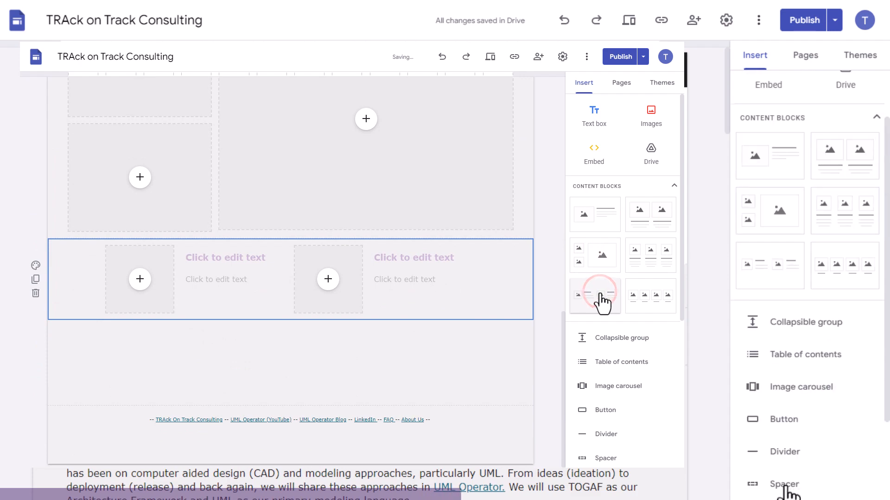
left_click(632, 297)
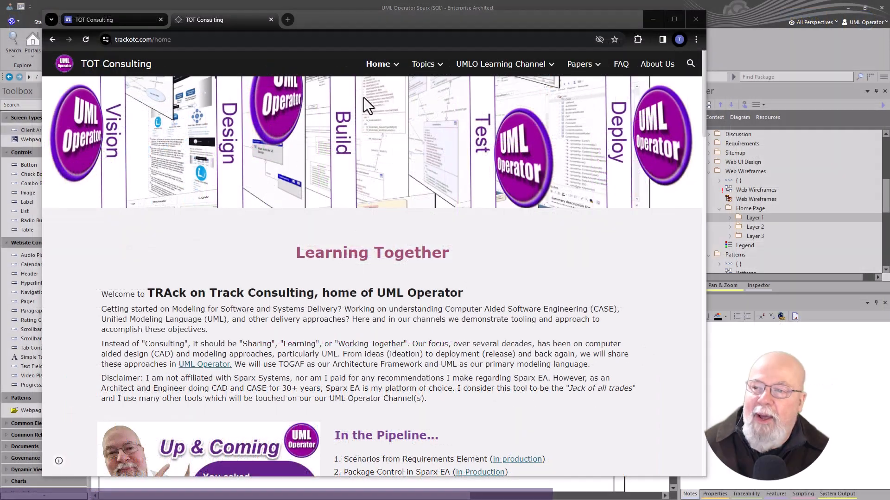
On the published TOT Consulting site, open the Systems Architecture Delivery page of the UMLO Learning Channel
mouse_move(476, 78)
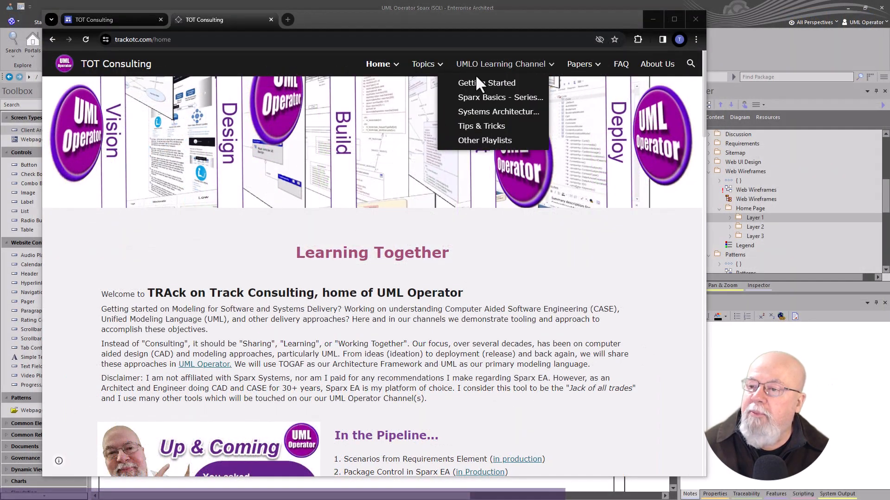
left_click(484, 111)
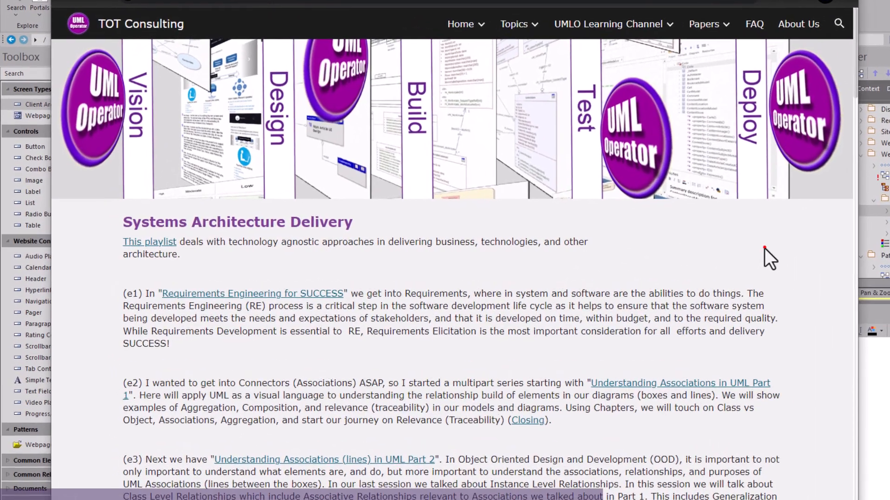
left_click(650, 248)
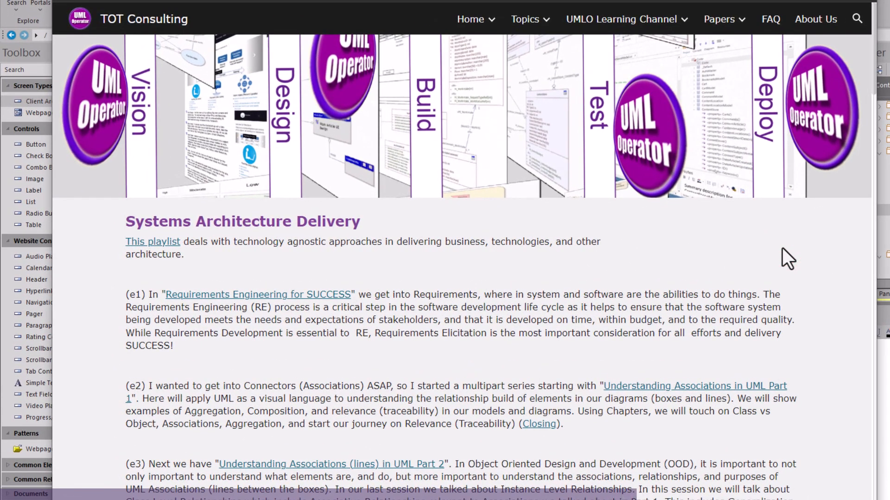
Review the Simple Web UI Design episode entries near the page's end and go back to the site's Home page
key("End")
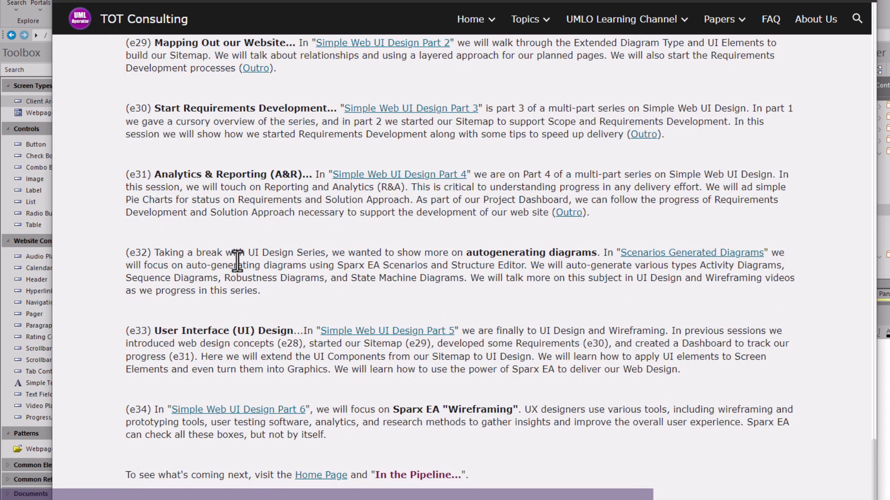
scroll(229, 184, "up", 3)
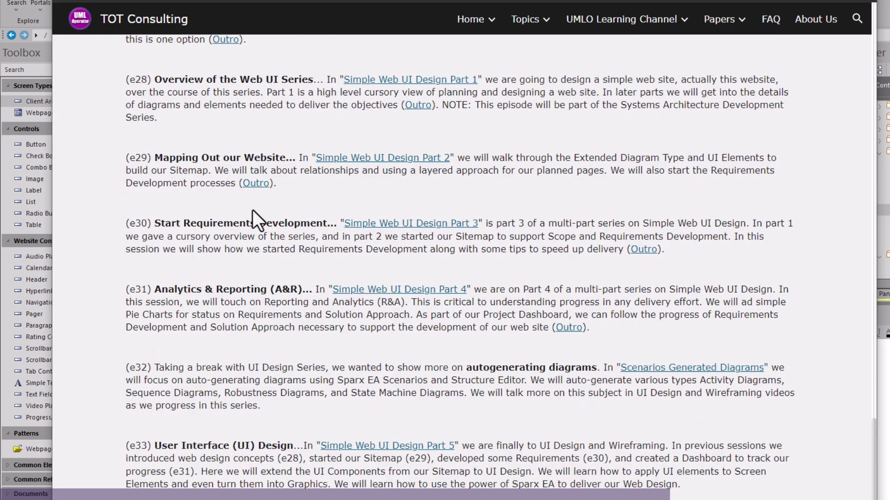
scroll(398, 194, "up", 1)
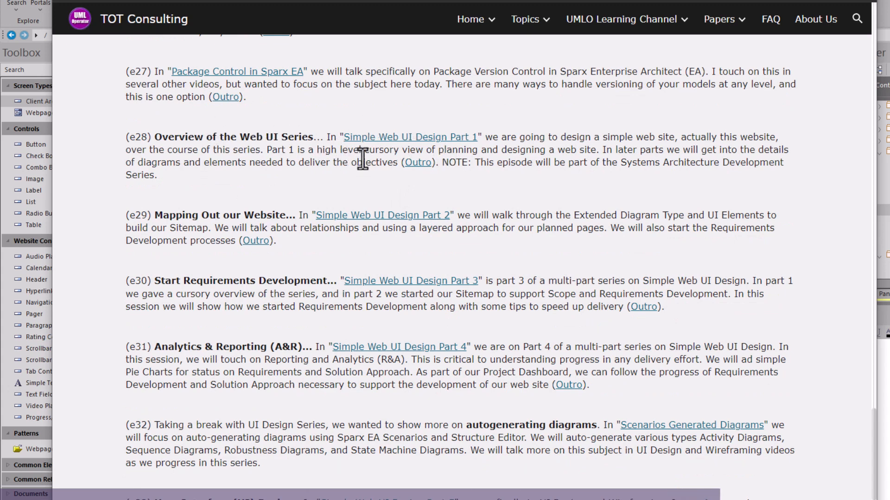
scroll(380, 174, "down", 1)
scroll(393, 180, "down", 1)
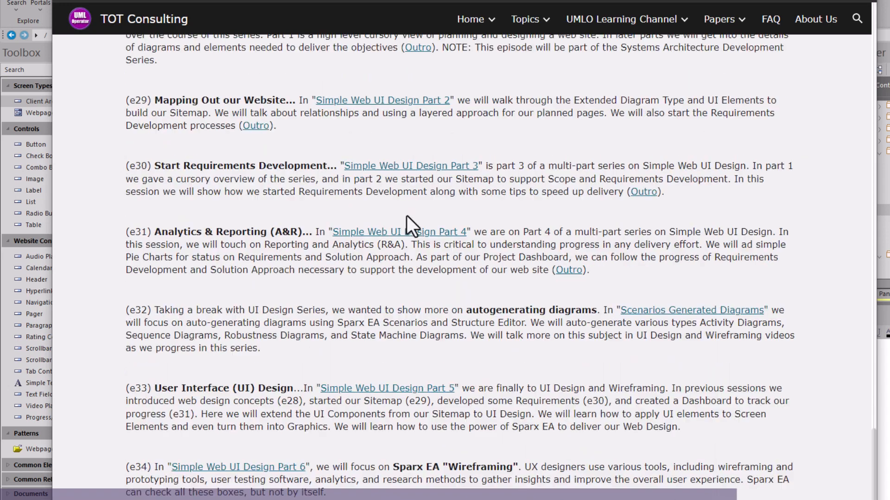
scroll(428, 417, "down", 1)
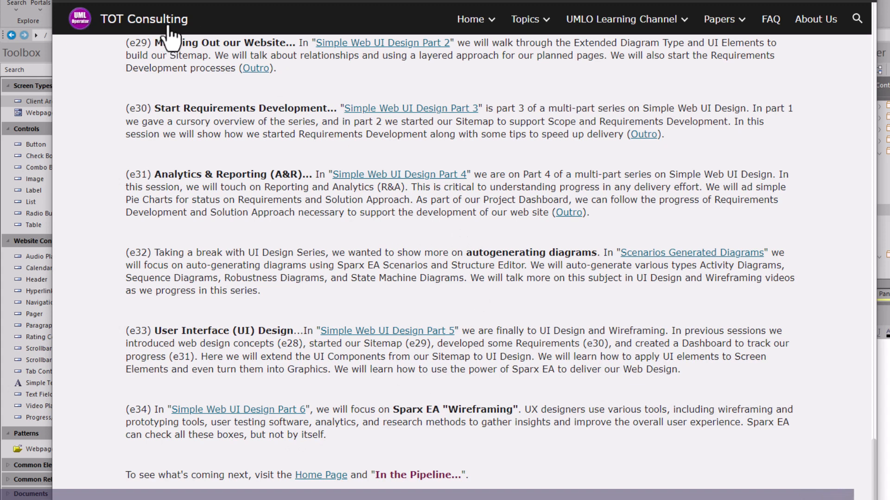
mouse_move(499, 16)
left_click(469, 24)
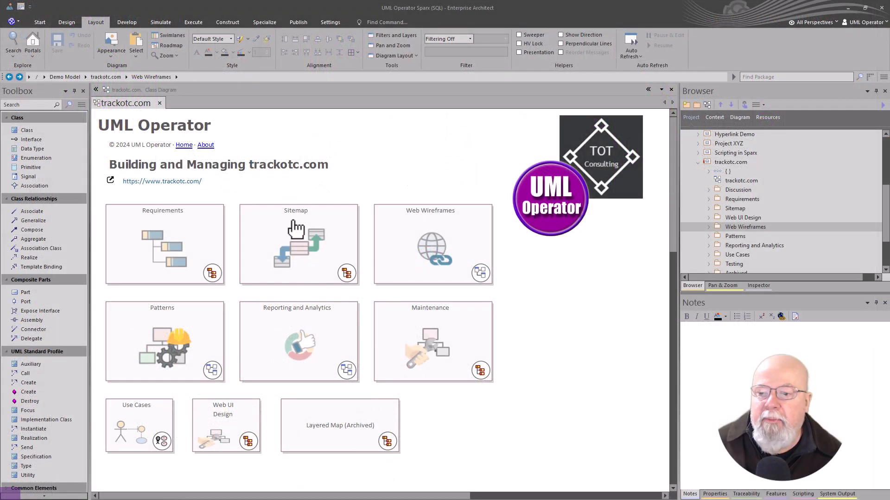
In Enterprise Architect, open ui_UI Design Starter_011424 from the Patterns diagram and inspect its Screen Starter frame
double_click(178, 345)
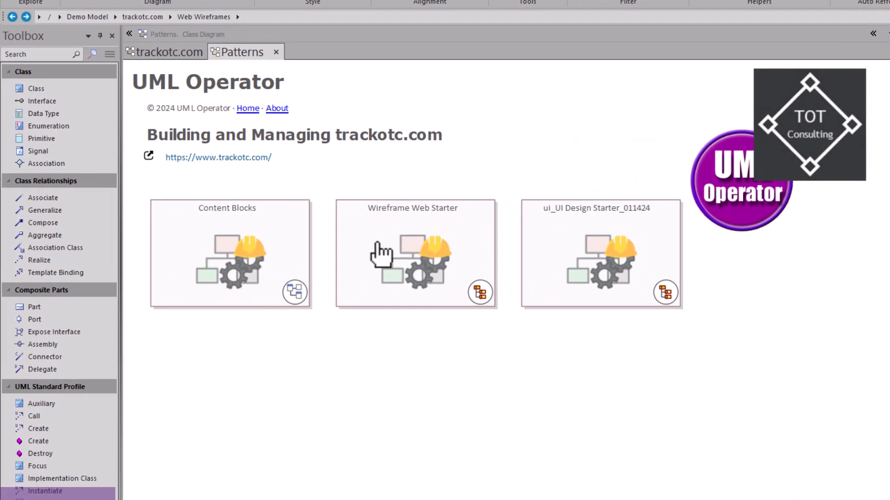
left_click(609, 245)
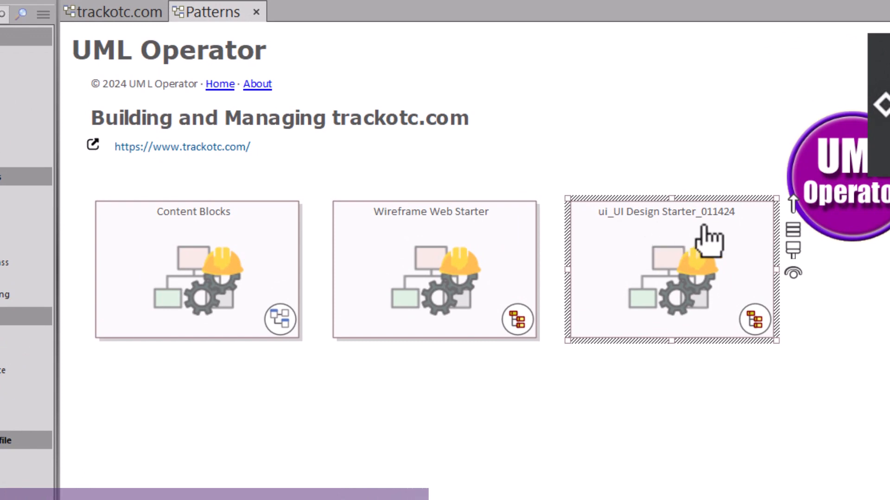
double_click(679, 259)
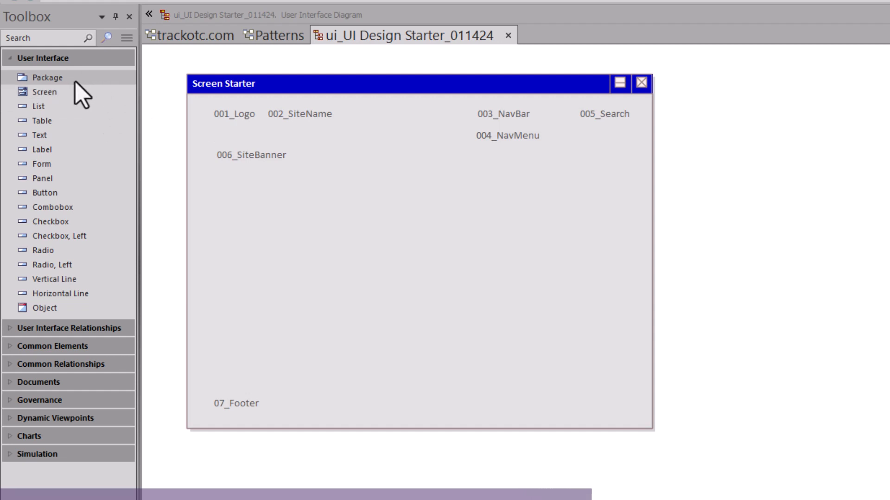
left_click(420, 221)
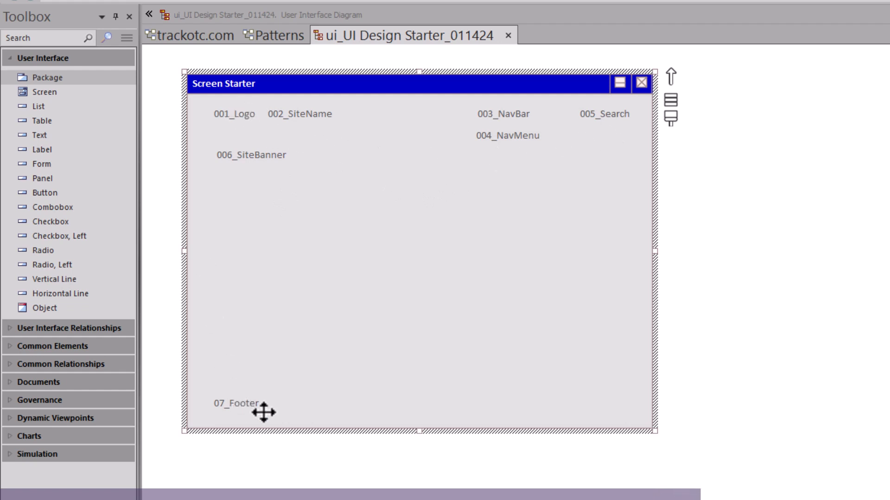
left_click(329, 243)
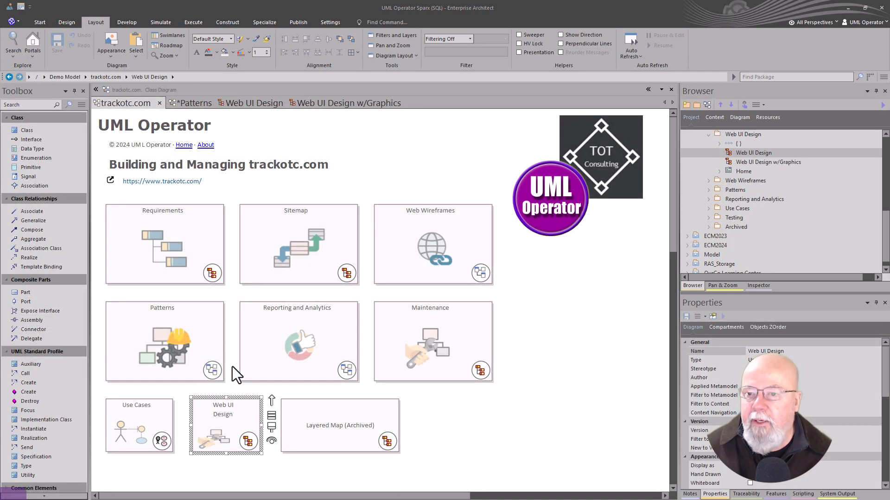
Compare the Home screen in the Web UI Design diagram with its version in Web UI Design w/Graphics
double_click(220, 408)
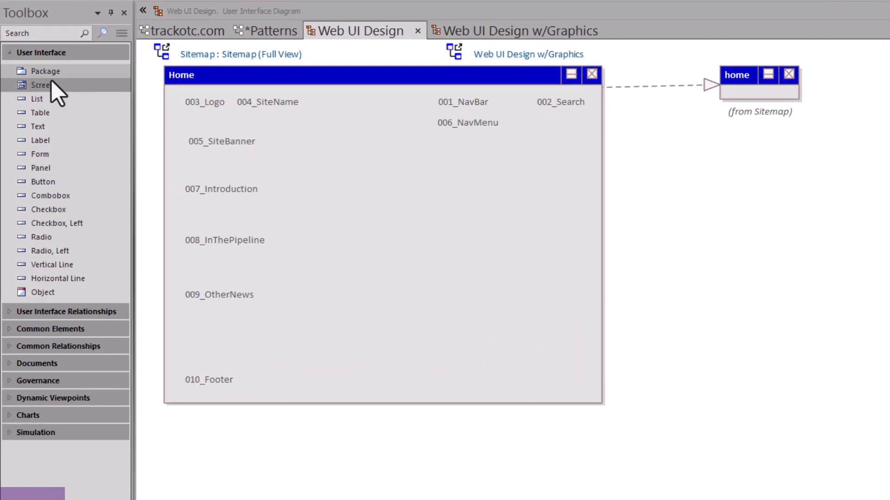
left_click(267, 76)
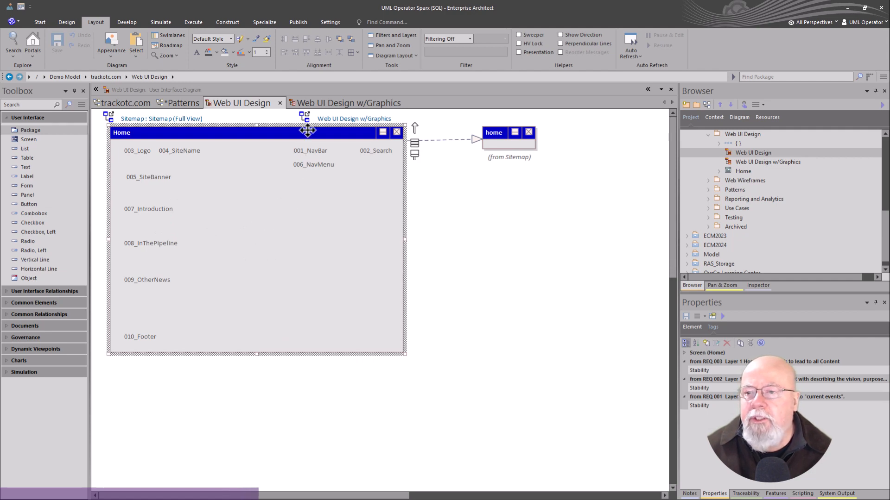
left_click(313, 101)
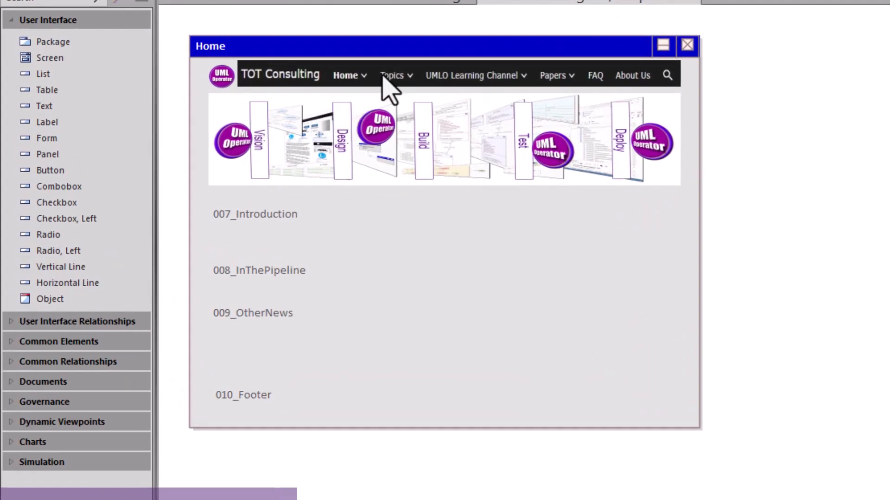
left_click(415, 3)
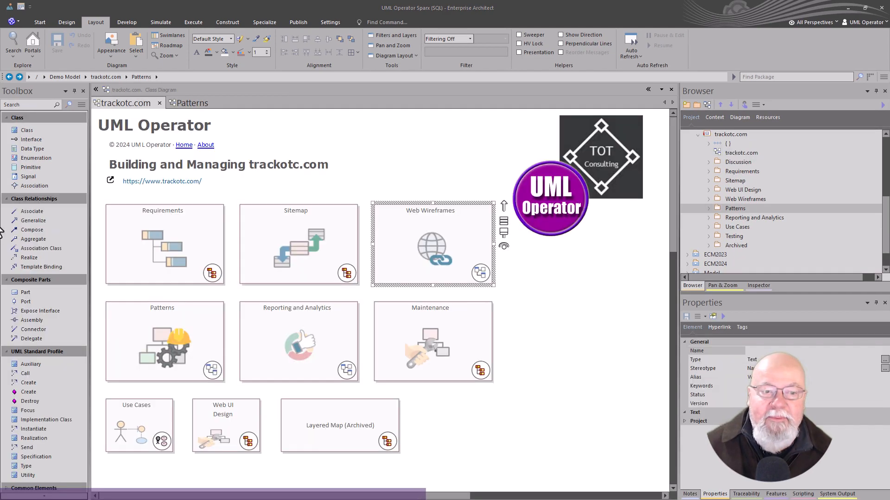
Open the Web Wireframes diagram from the trackotc.com overview and drill into its Home Page wireframe
left_click(393, 235)
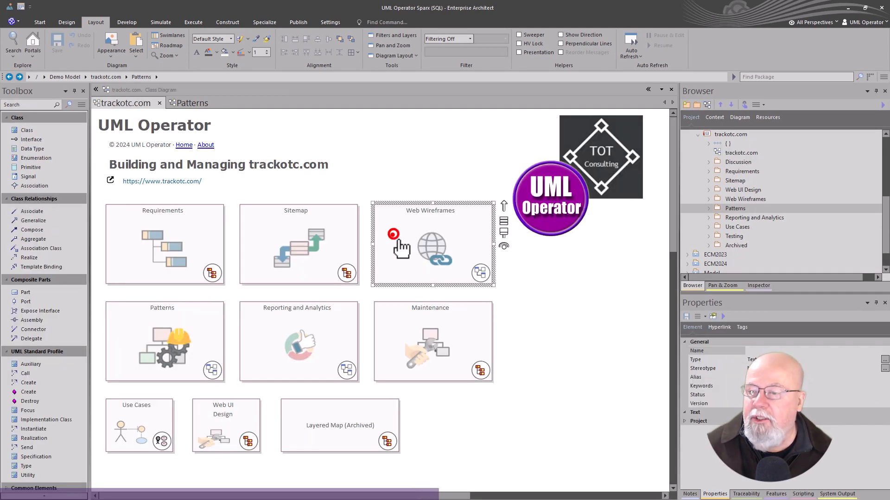
left_click(420, 250)
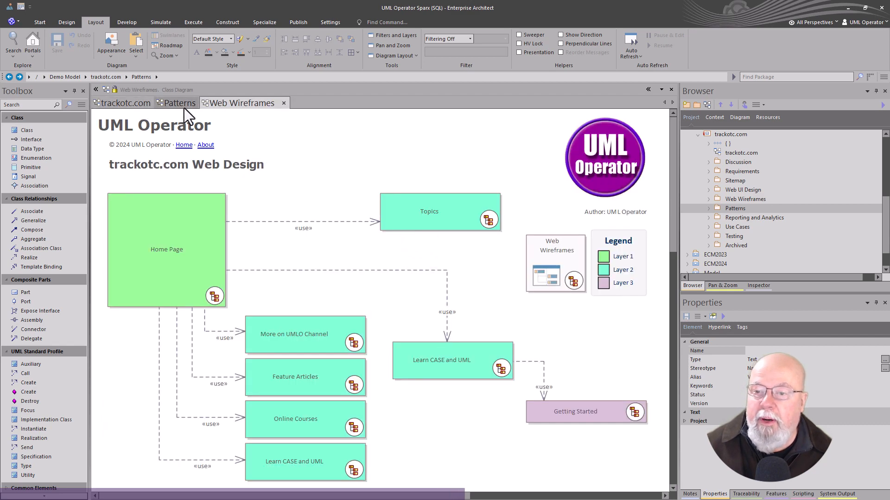
double_click(162, 214)
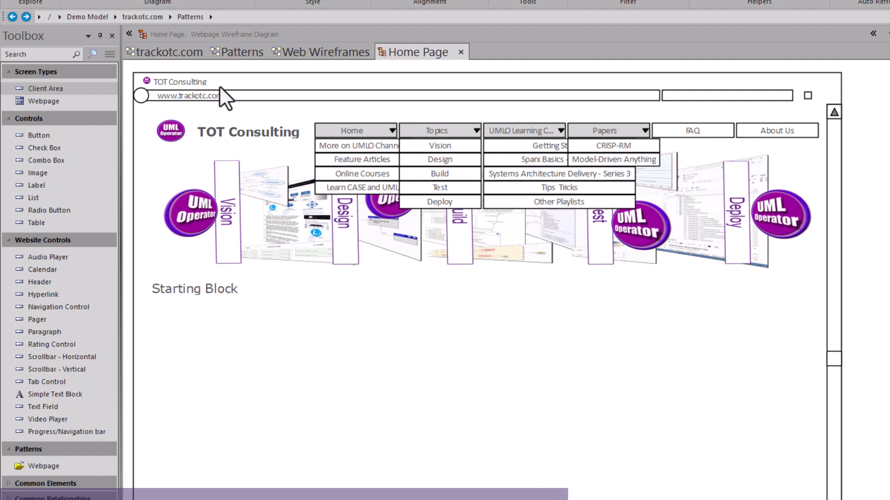
Open the Wireframe Web Starter pattern from the Patterns diagram and compare it with the Home Page wireframe
left_click(225, 52)
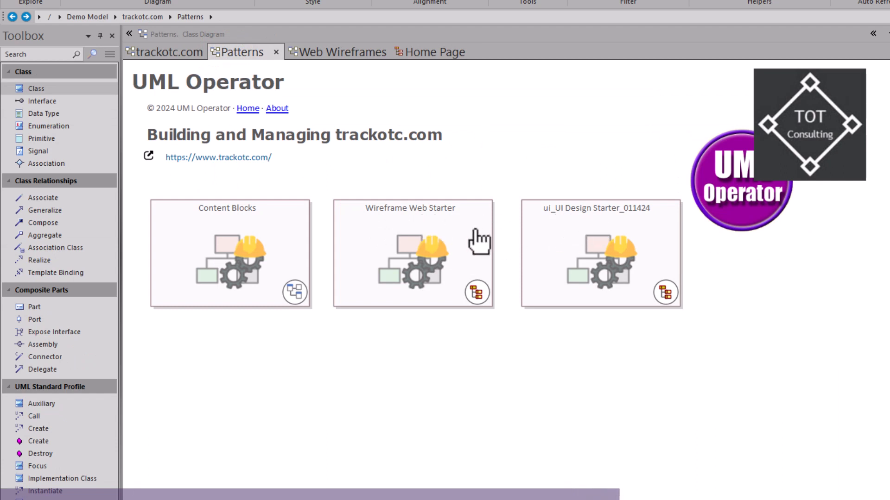
double_click(417, 231)
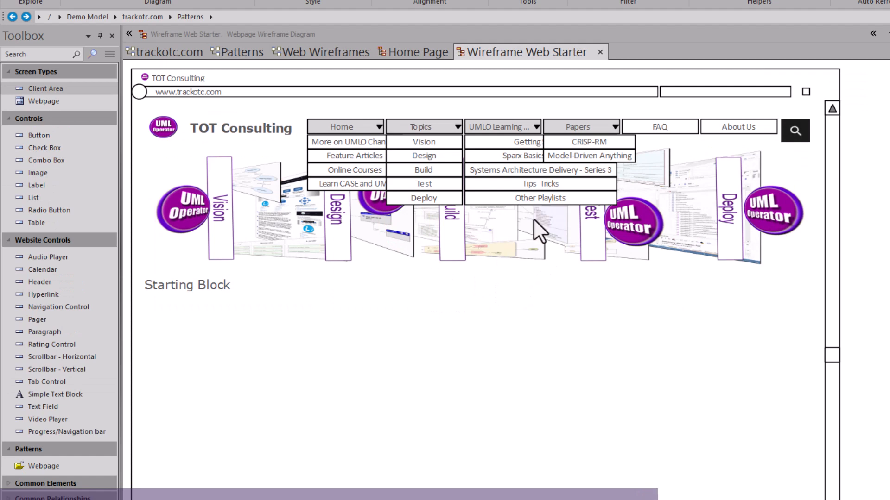
left_click(411, 56)
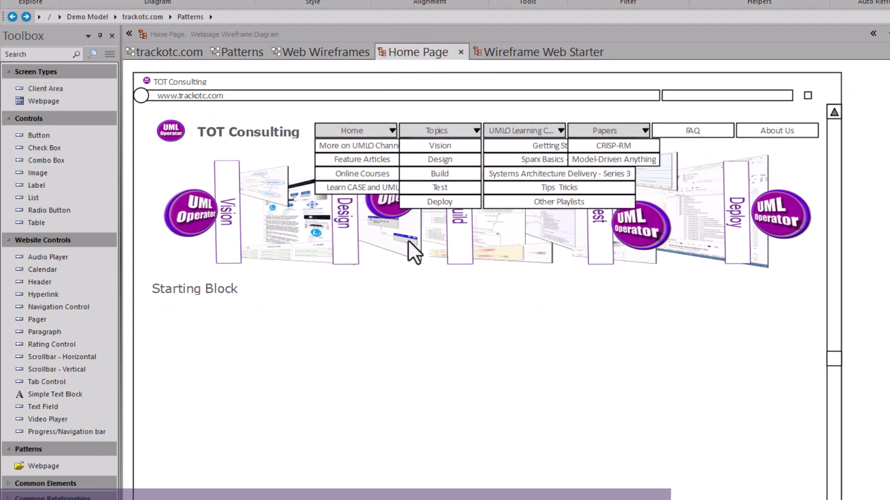
left_click(511, 52)
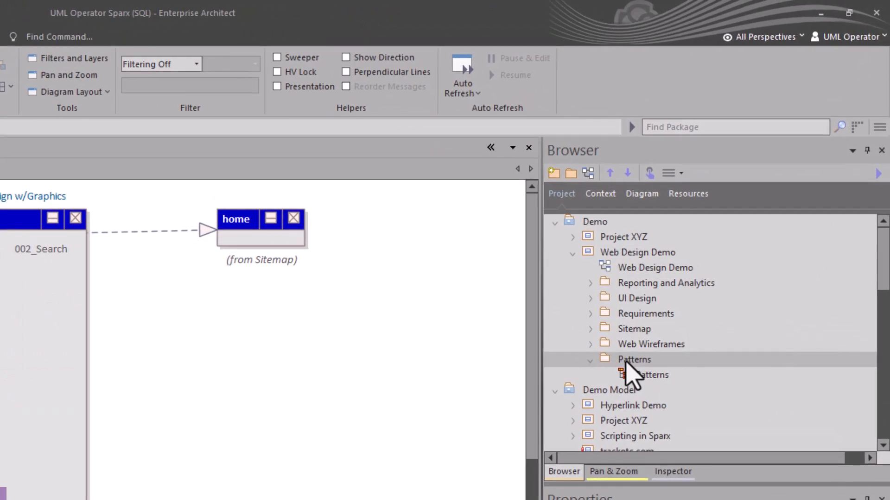
Create a package named UI Design Starter under the Web Design Demo Patterns package, with Create Diagram as its initial content
left_click(625, 360)
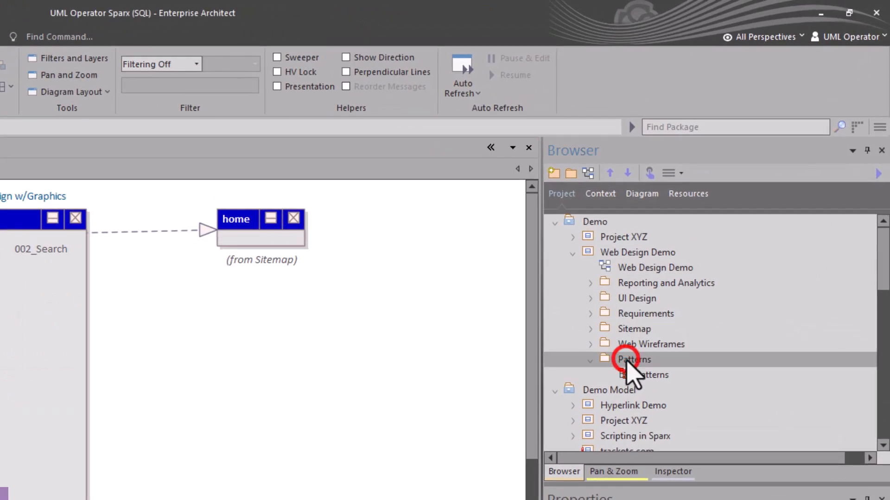
left_click(571, 173)
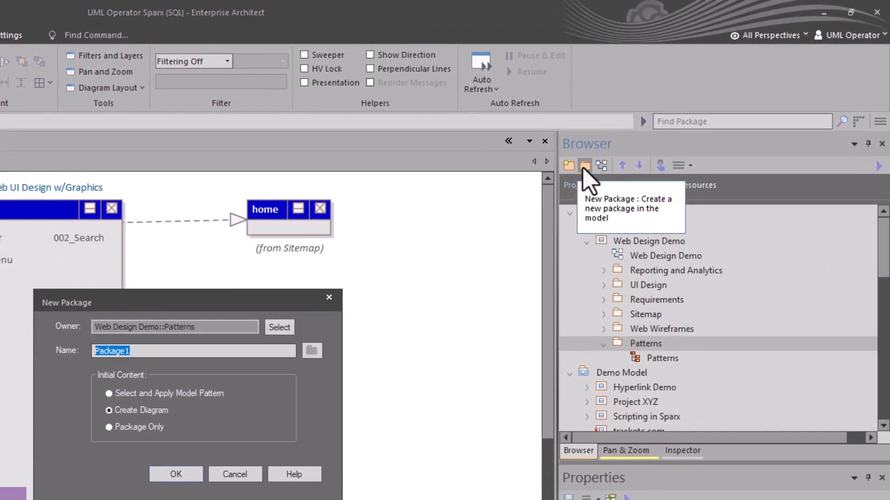
type("U")
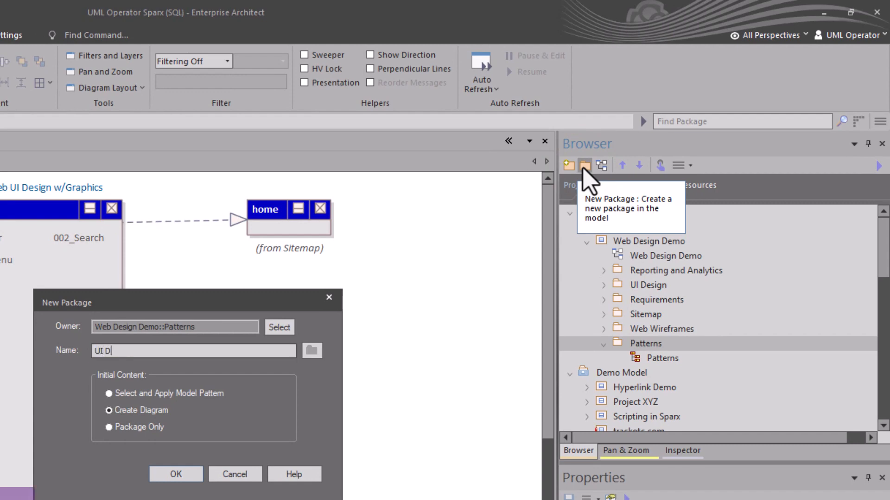
type("I D")
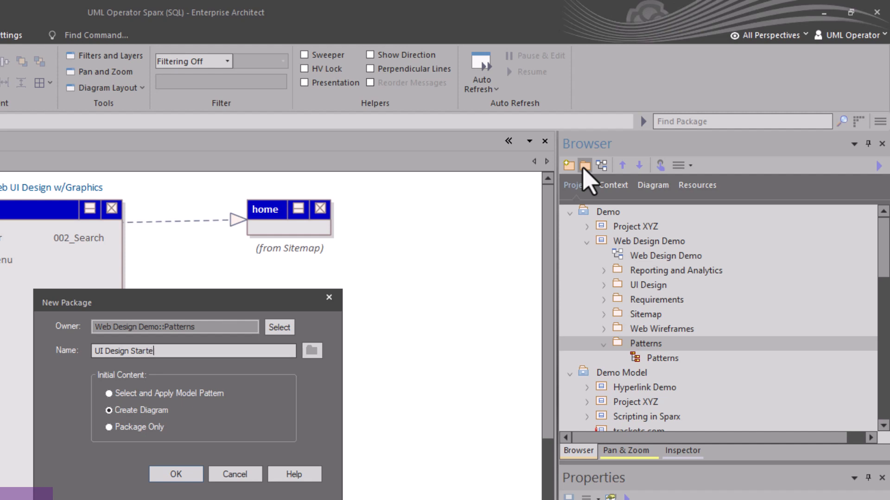
left_click(175, 475)
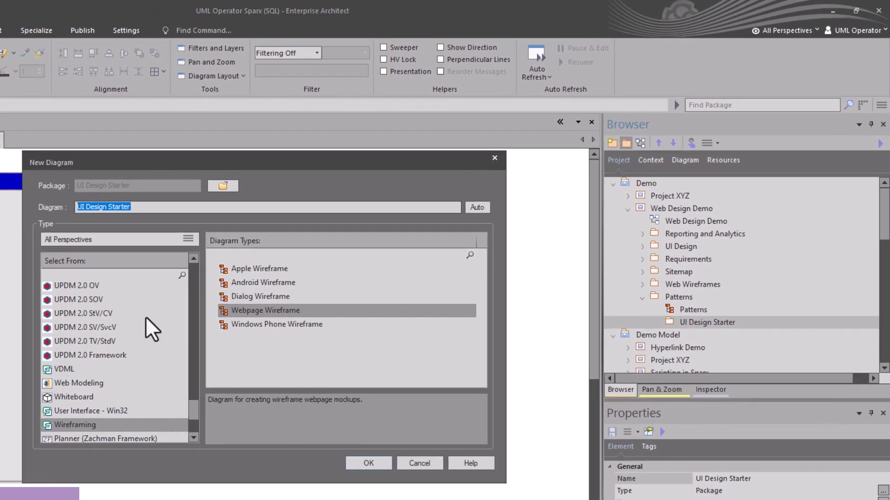
Create the UI Design Starter diagram as an Extended User Interface diagram and open it
left_click_drag(191, 410, 219, 271)
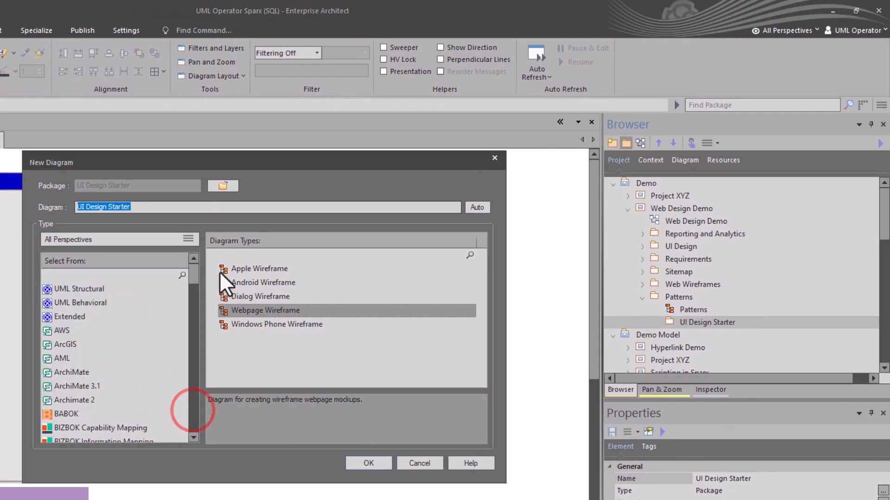
left_click(58, 317)
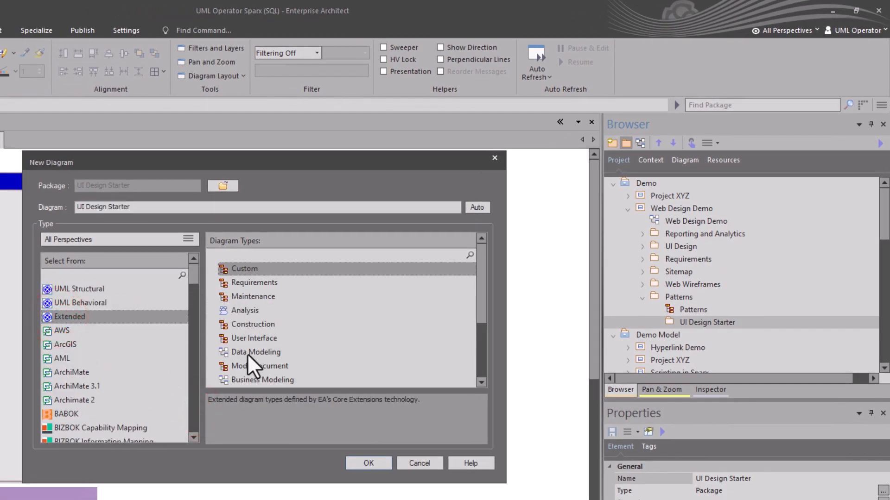
left_click(246, 338)
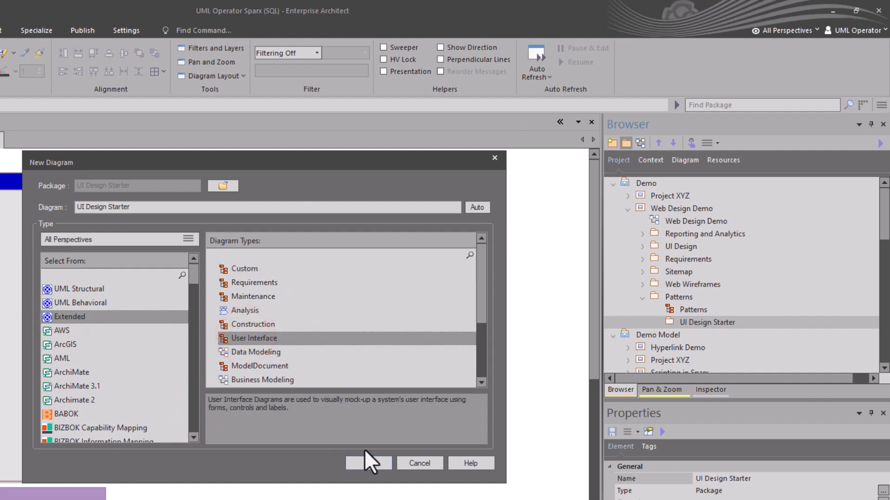
left_click(371, 460)
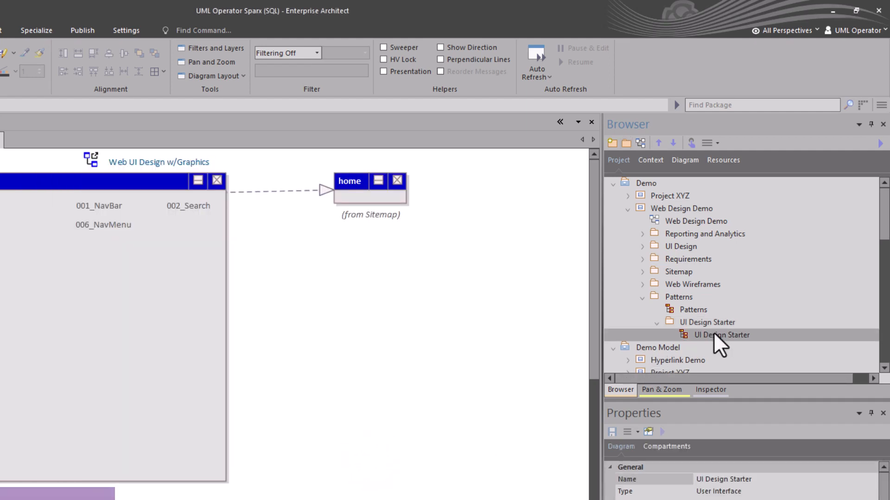
double_click(699, 335)
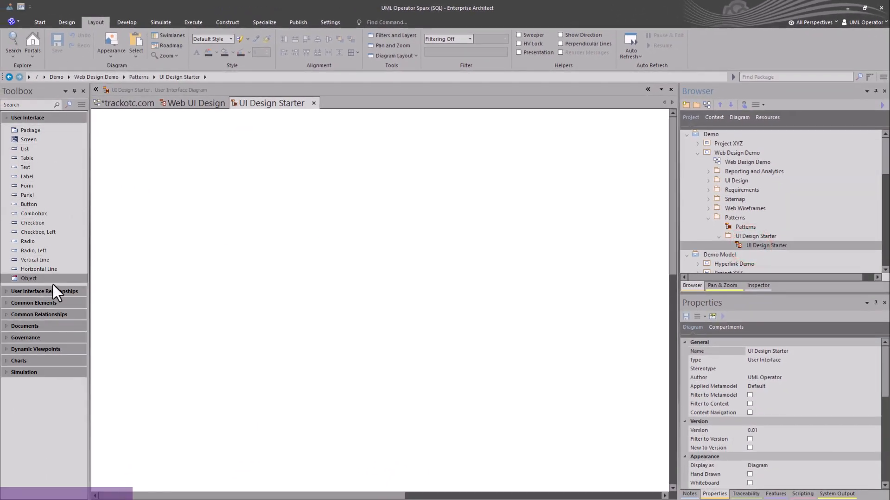
Copy the Home screen and its labels from the Web UI Design diagram, excluding 007_Introduction, 008_InThePipeline and 009_OtherNews
left_click(195, 104)
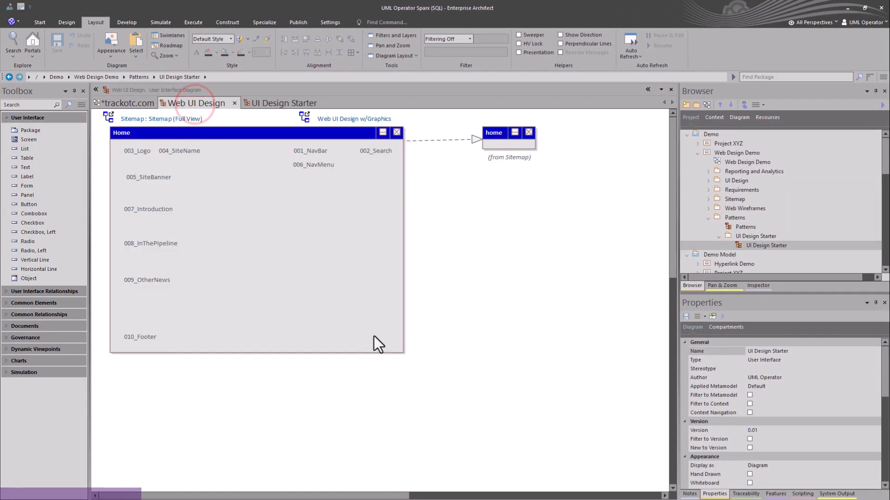
left_click_drag(420, 366, 107, 135)
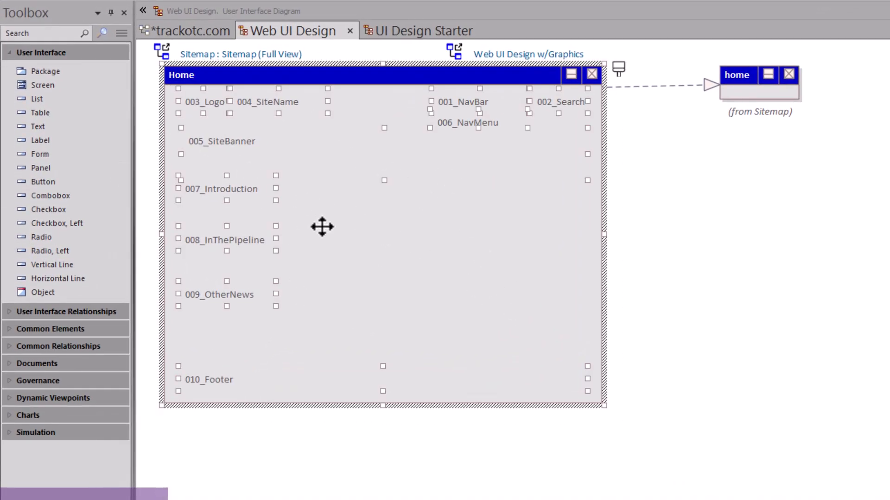
left_click(246, 299, "ctrl")
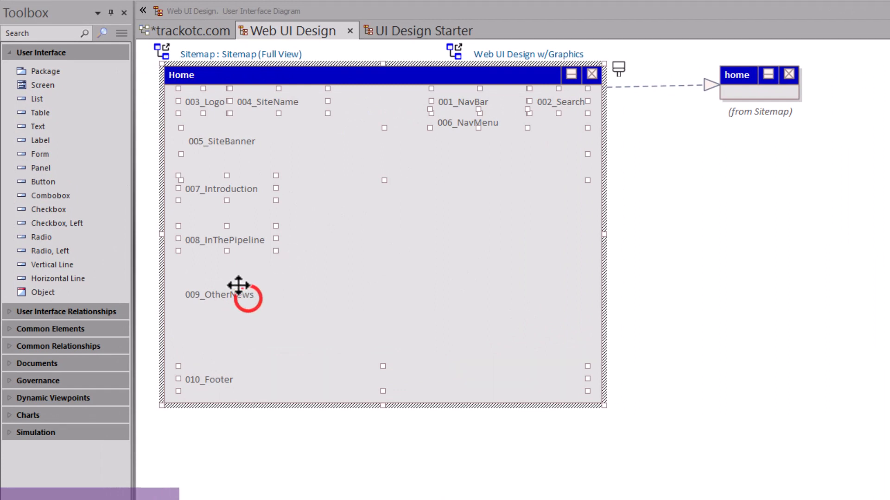
left_click(210, 241, "ctrl")
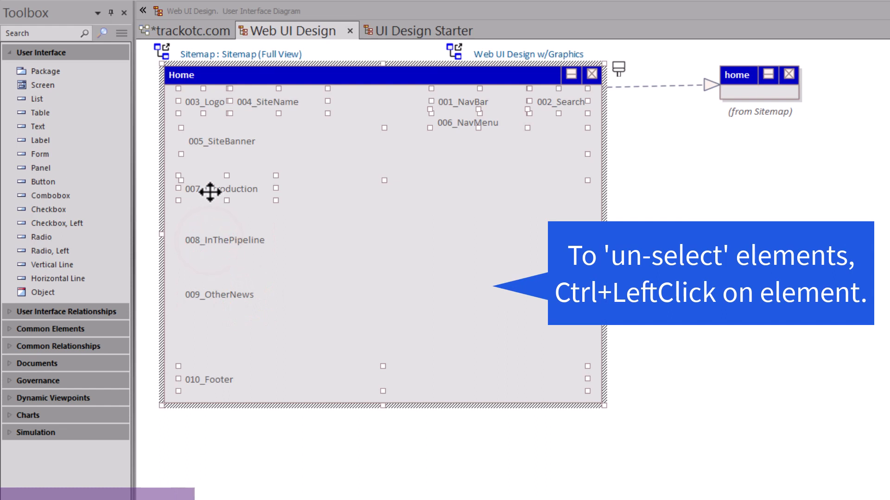
left_click(209, 192, "ctrl")
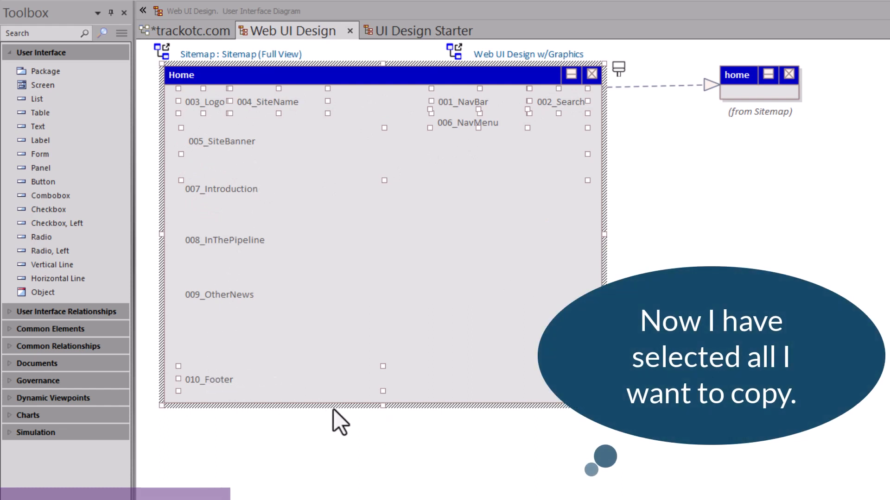
key("ctrl+c")
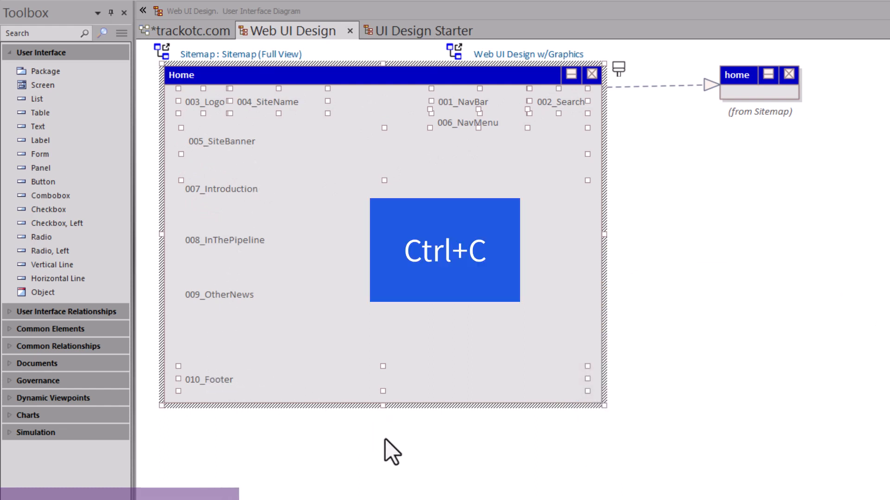
Paste the copied Home screen and its labels as new elements into the UI Design Starter diagram, without including connectors
left_click(395, 32)
left_click(524, 314)
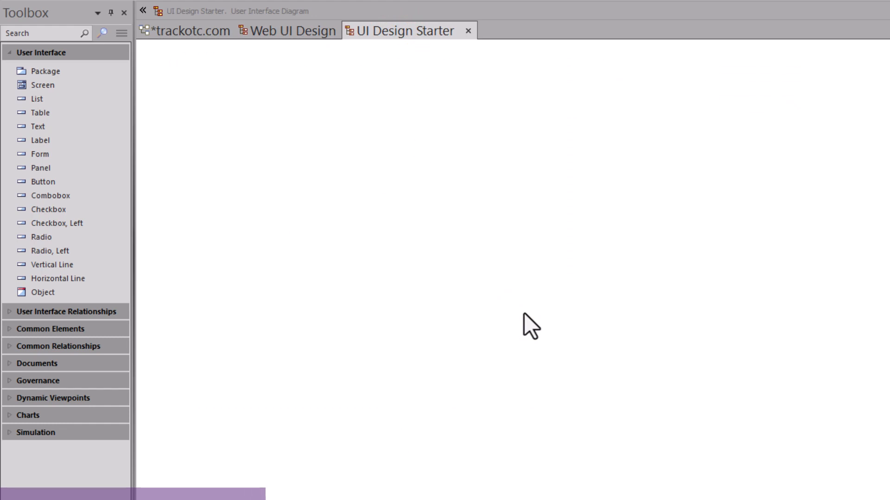
key("ctrl+shift+v")
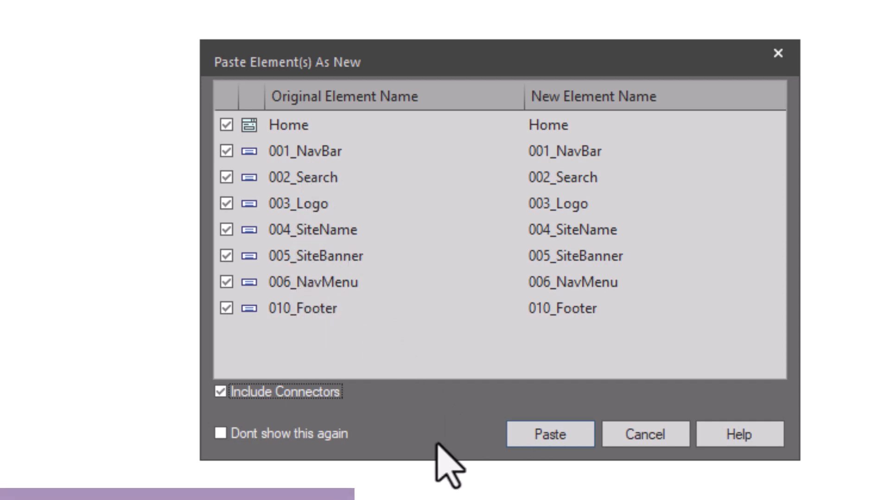
left_click(260, 394)
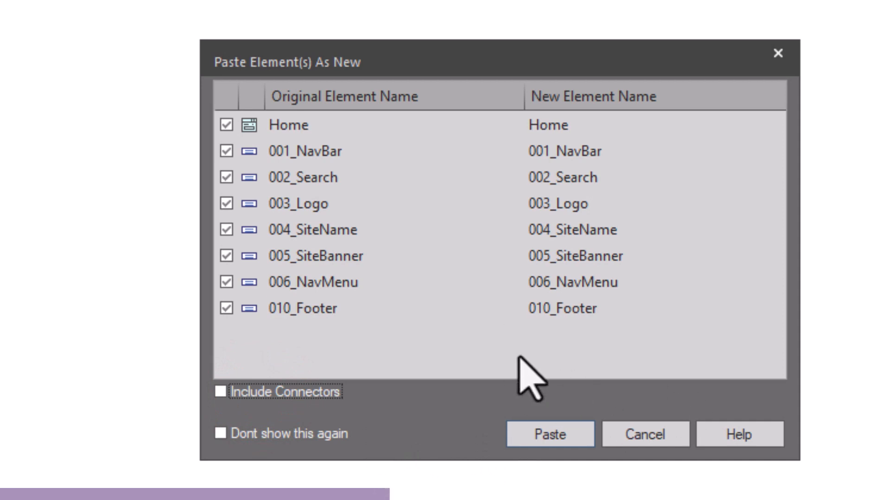
left_click(554, 436)
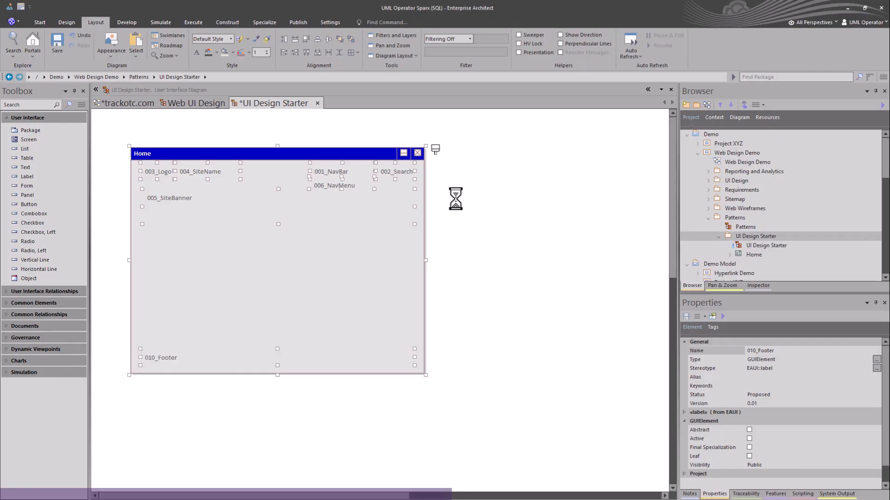
left_click(479, 282)
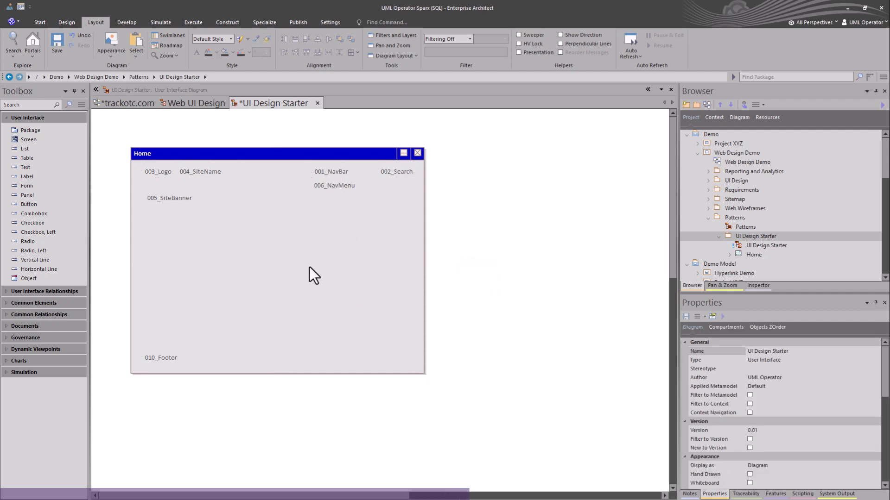
Move the Home screen closer to the diagram's upper-left corner and show the notes of the UI Design Starter diagram
left_click_drag(258, 134, 253, 122)
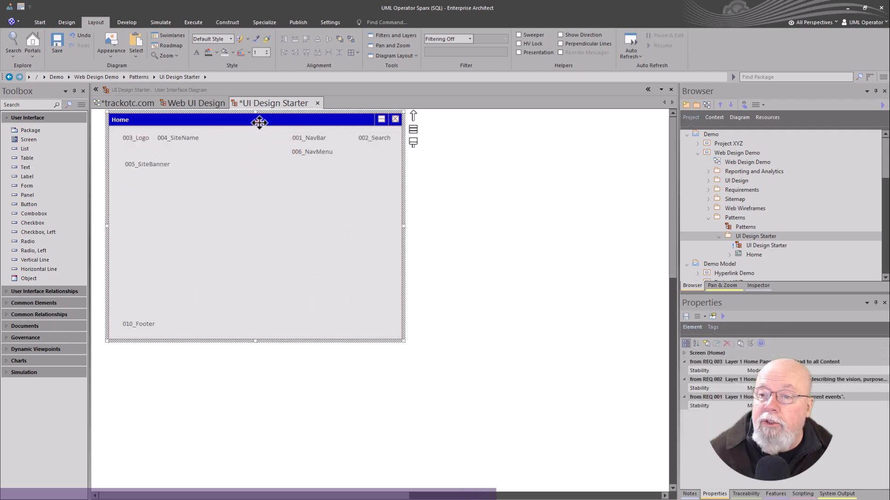
left_click_drag(258, 119, 262, 131)
left_click(454, 262)
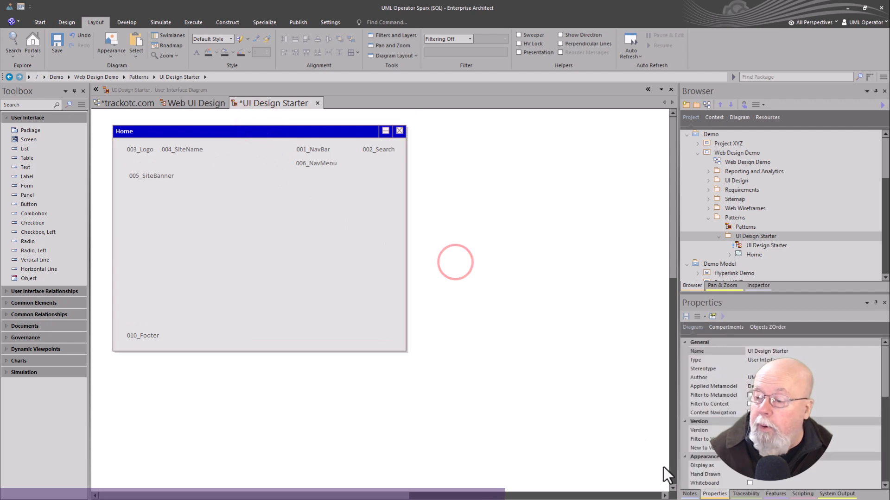
left_click(689, 494)
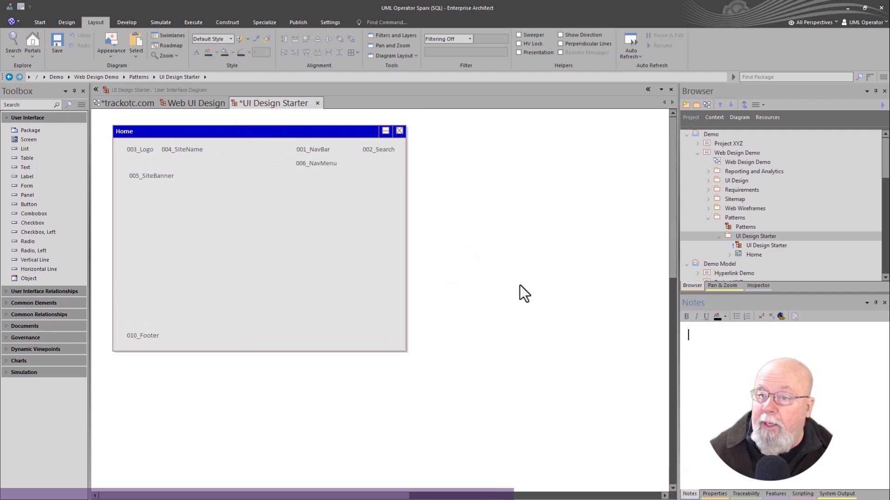
left_click(755, 247)
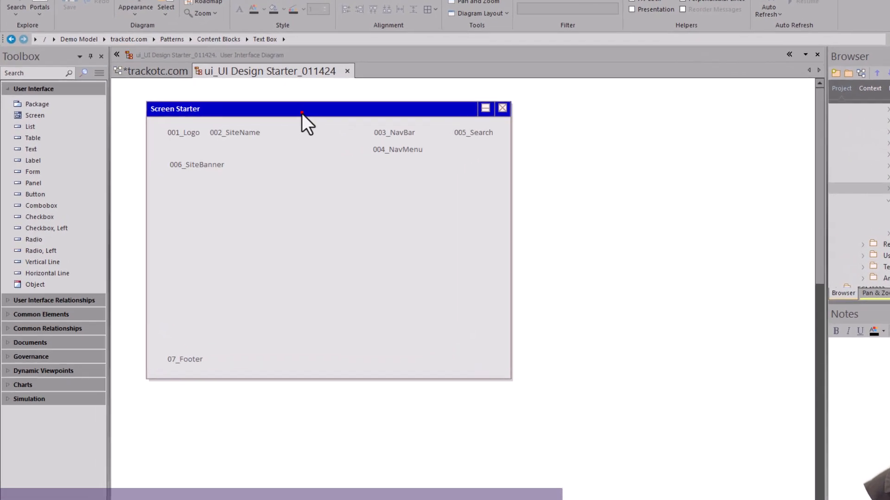
Enable Use Alias if Available in the properties of the ui_UI Design Starter_011424 diagram
left_click(250, 135)
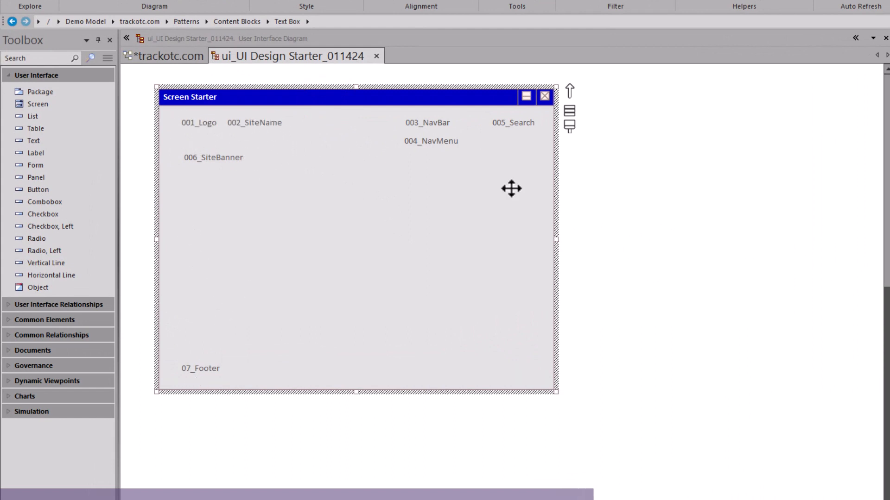
double_click(651, 237)
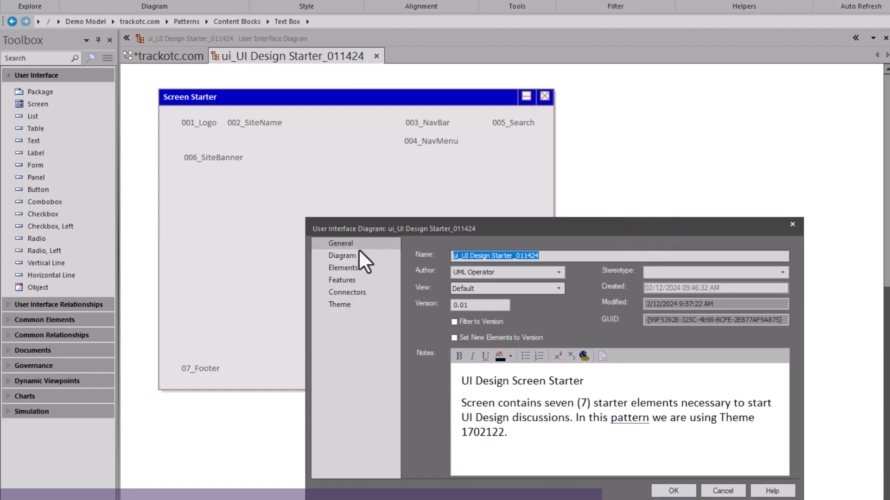
left_click(337, 255)
left_click(423, 255)
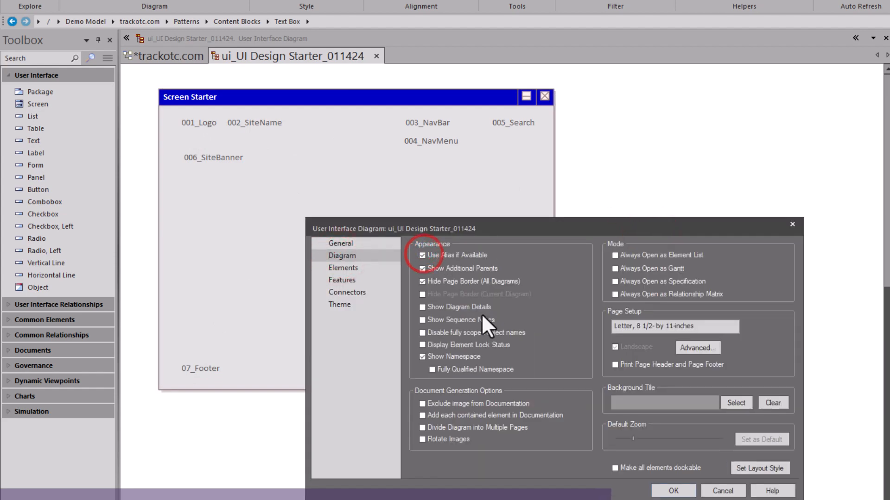
left_click(678, 490)
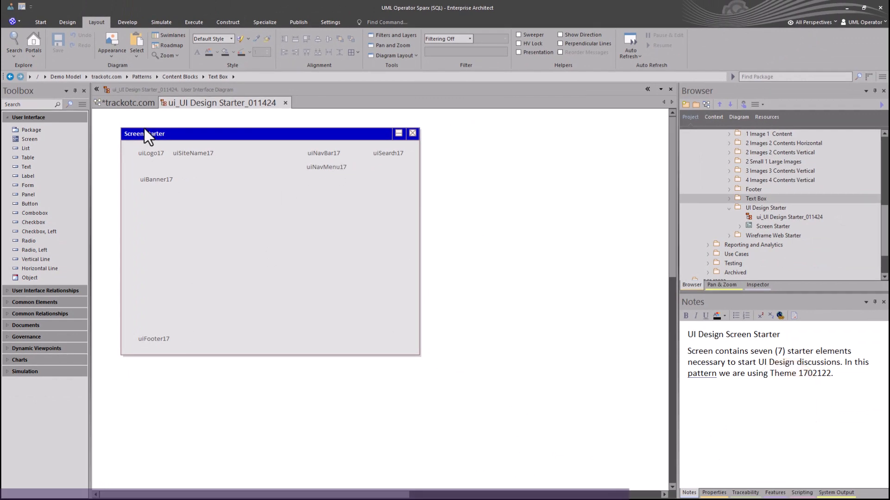
Inspect the Alias property of the logo label on the Screen Starter screen
left_click(153, 156)
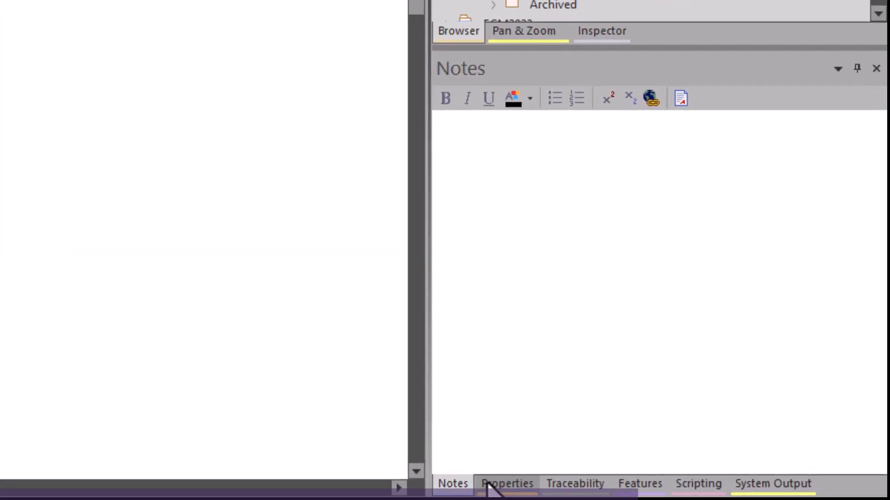
left_click(708, 492)
left_click(584, 228)
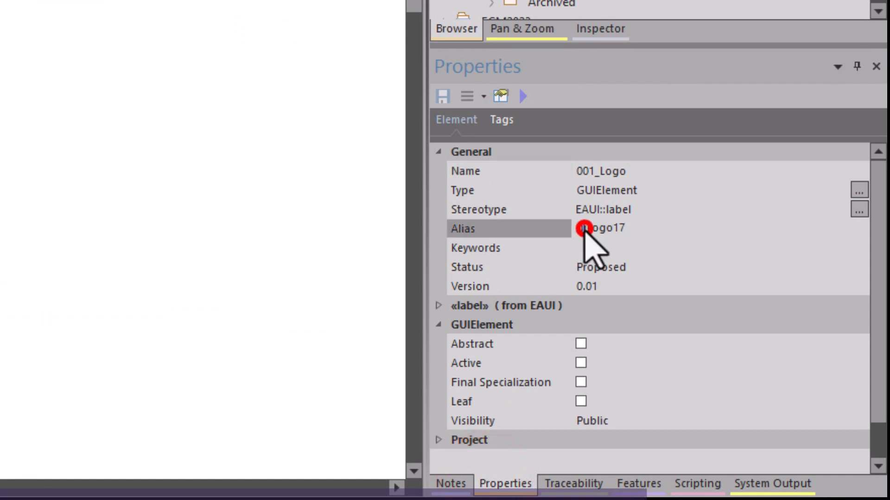
left_click(636, 228)
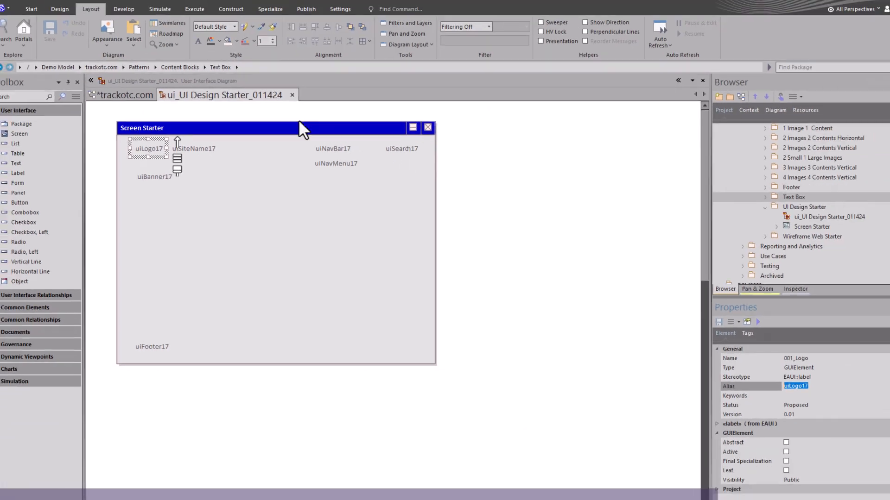
Turn off Use Alias if Available in the ui_UI Design Starter_011424 diagram's properties so labels show their element names
left_click(836, 263)
double_click(481, 241)
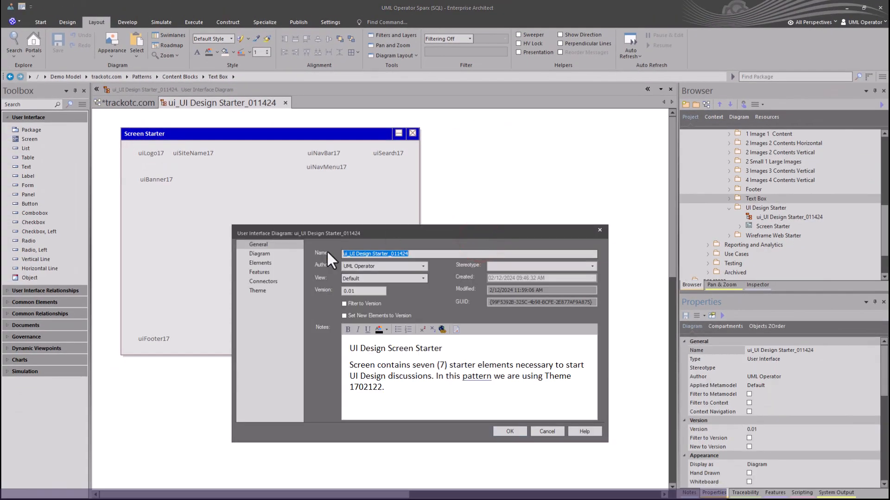
left_click(265, 255)
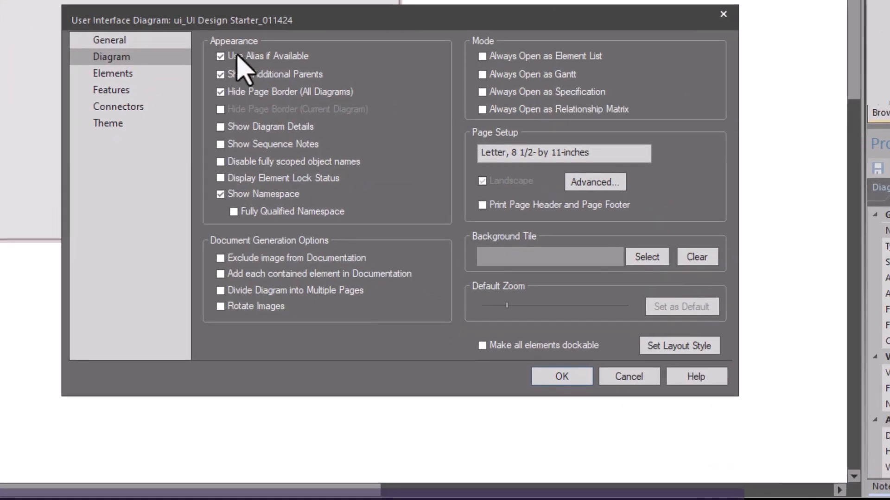
left_click(220, 56)
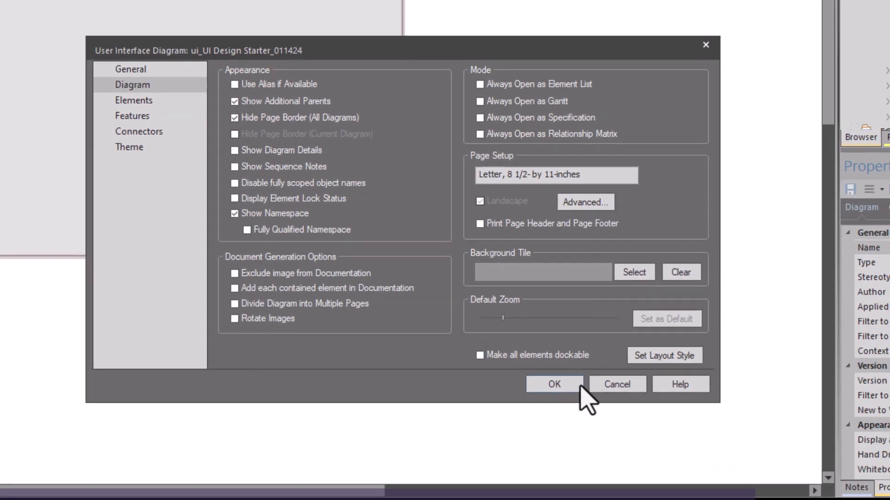
left_click(576, 387)
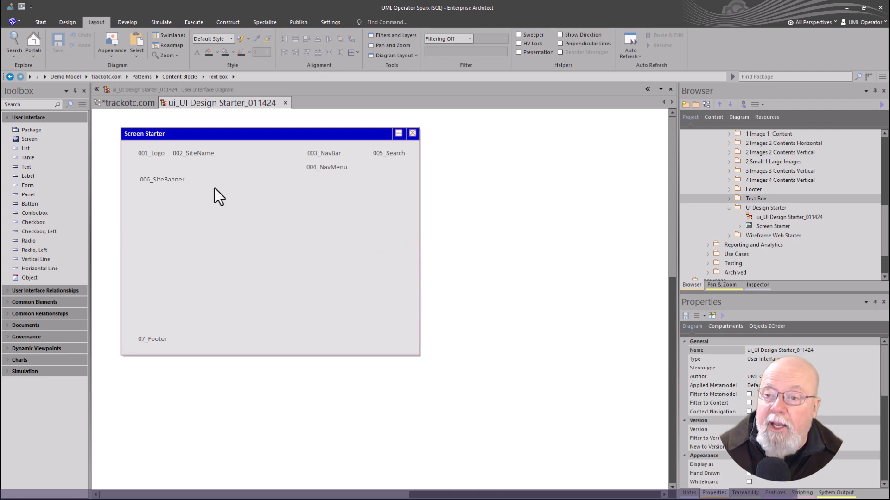
Review the name, date suffix and notes in the ui_UI Design Starter_011424 diagram's general properties
left_click(480, 167)
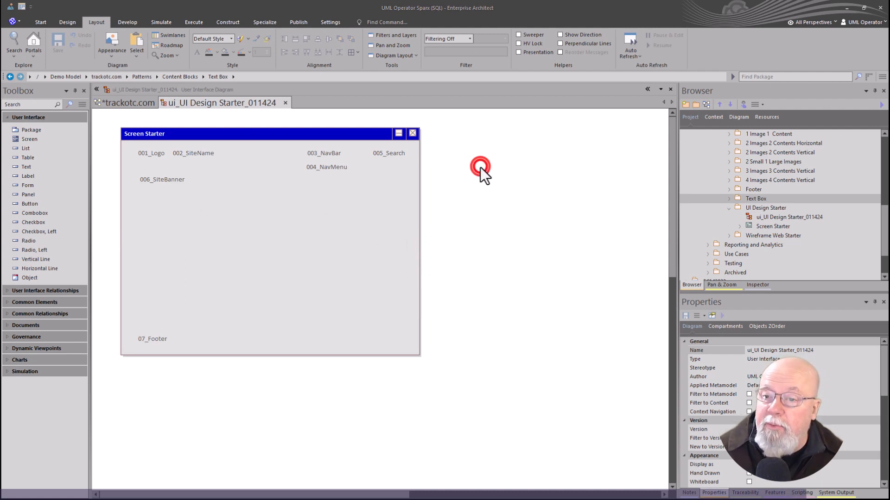
double_click(480, 168)
left_click(362, 253)
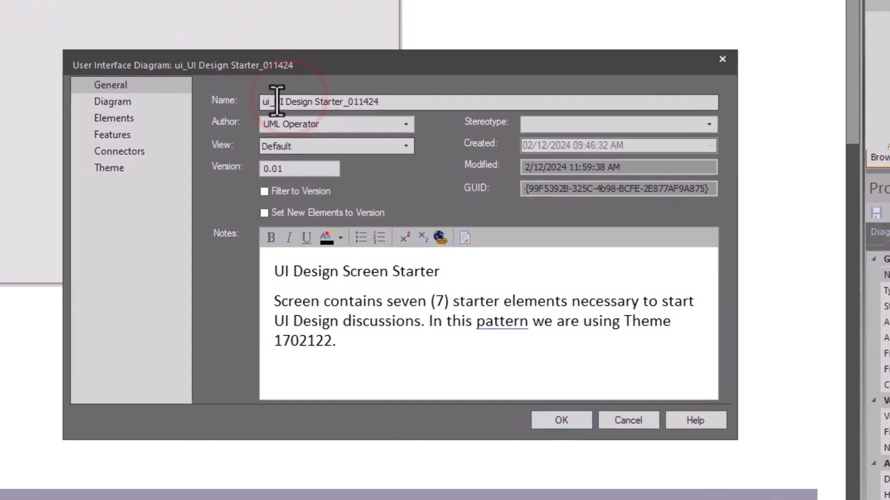
left_click_drag(327, 211, 370, 212)
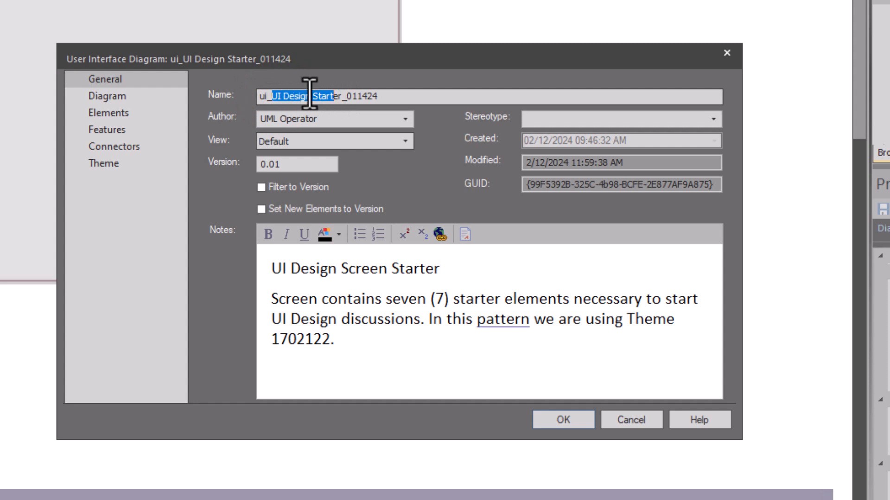
left_click(347, 95)
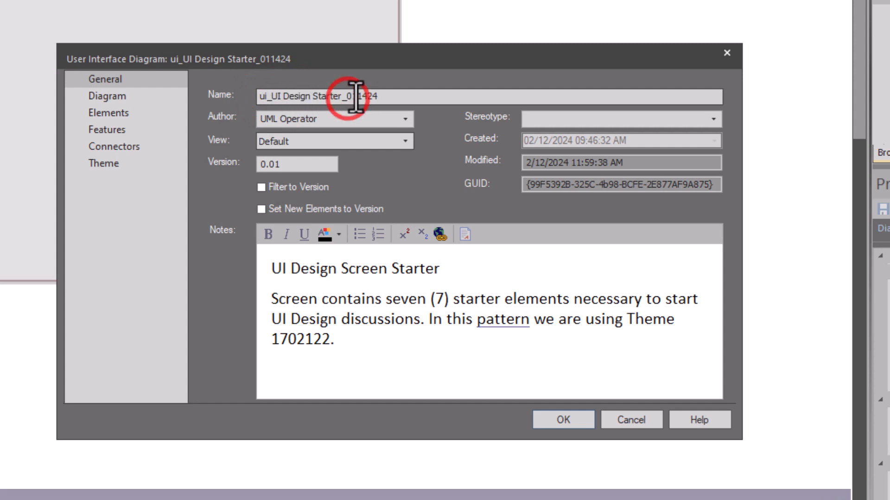
left_click_drag(347, 96, 383, 95)
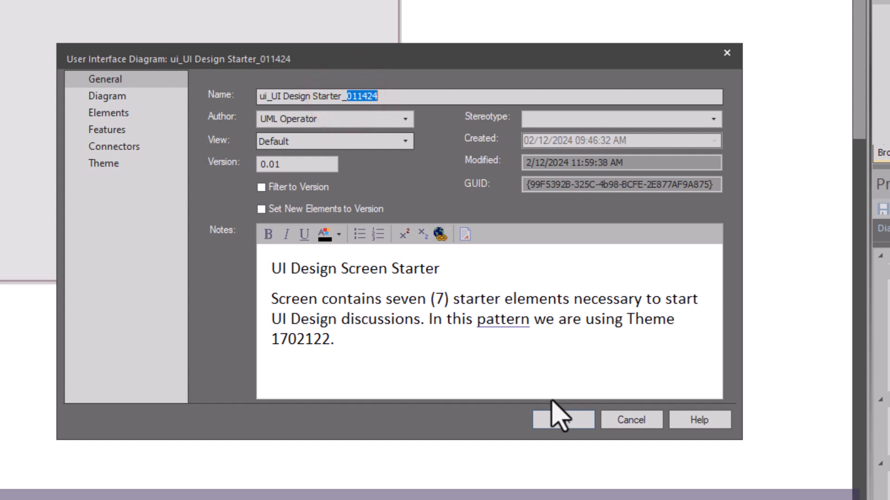
left_click_drag(354, 344, 252, 259)
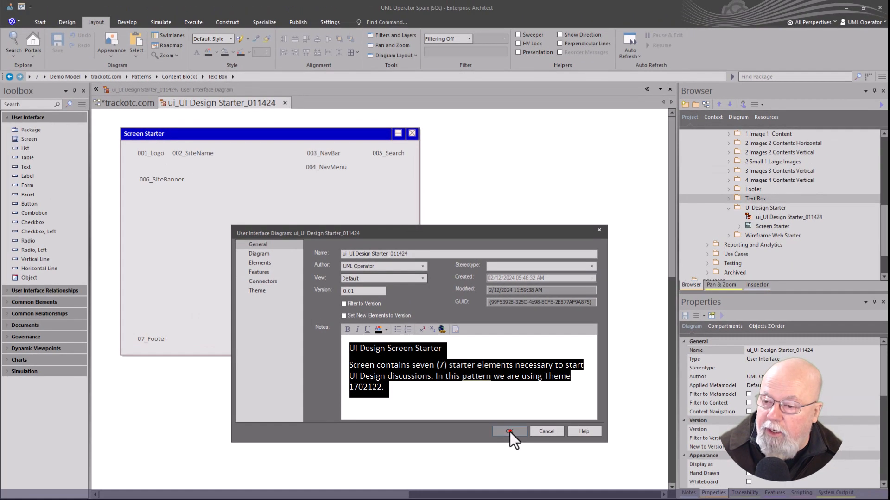
left_click(565, 423)
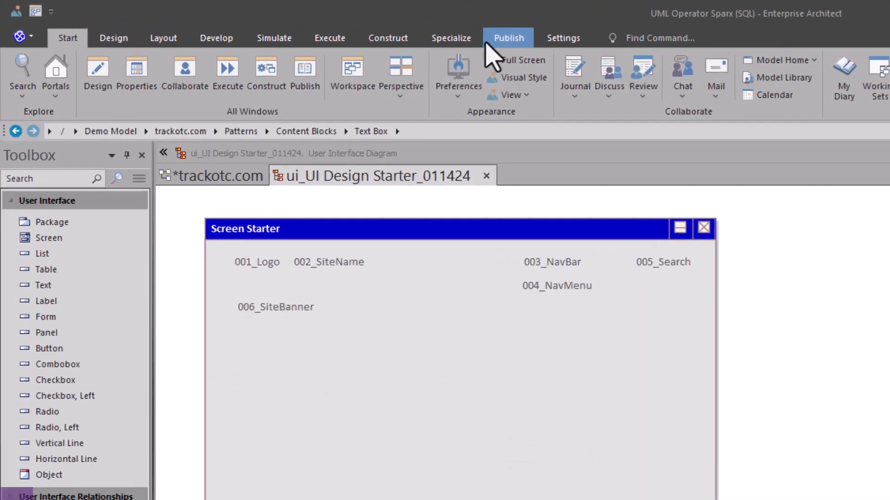
Start publishing the UI Design Starter diagram as a pattern, with category UI Patterns and version 0.01
left_click(453, 41)
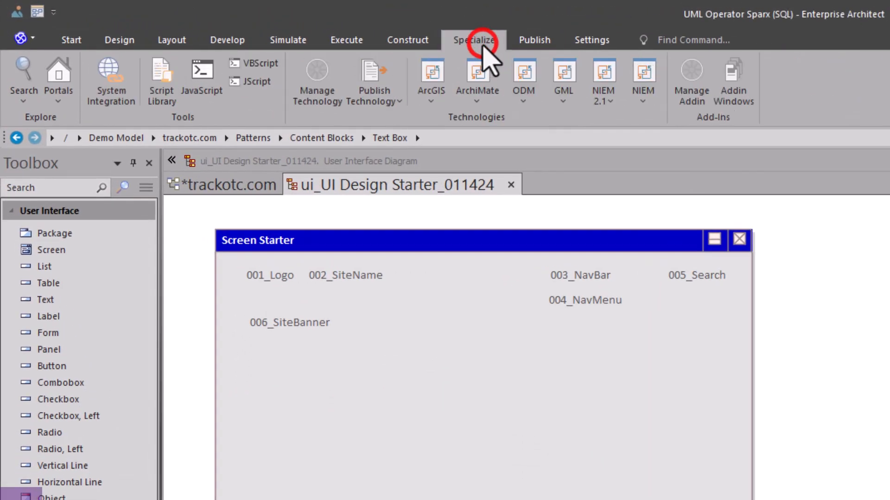
left_click(376, 98)
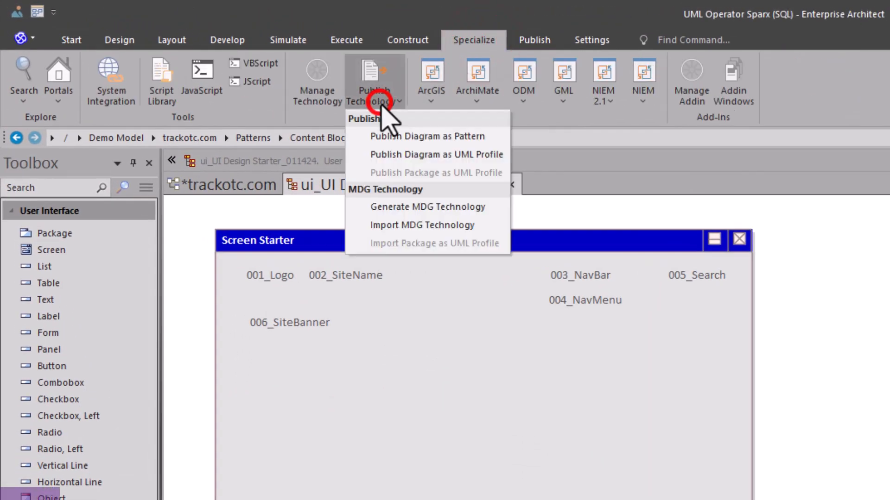
left_click(448, 135)
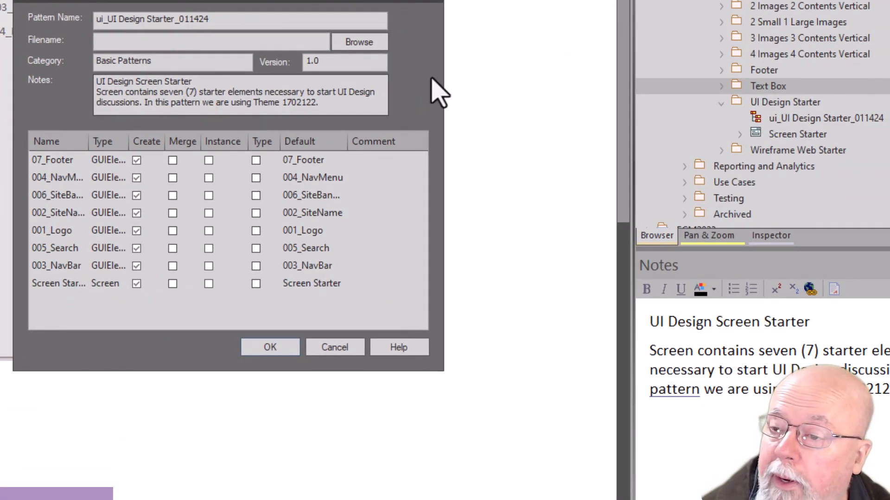
left_click_drag(328, 99, 80, 82)
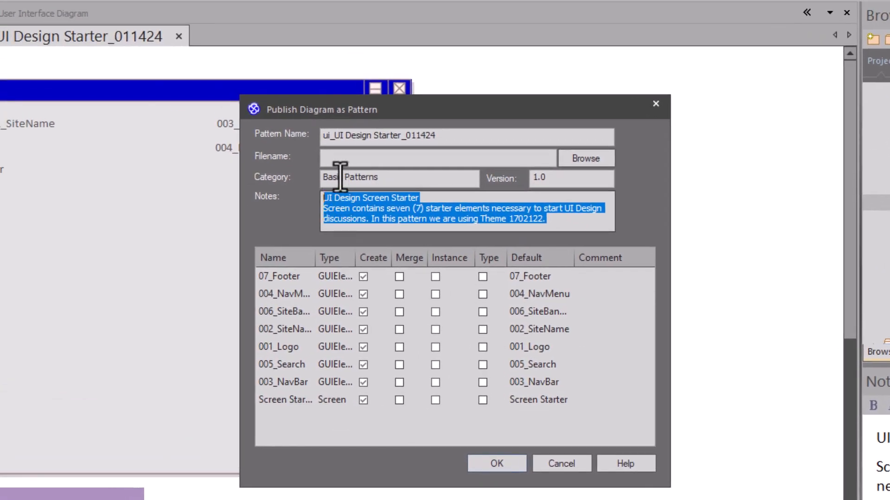
left_click(340, 176)
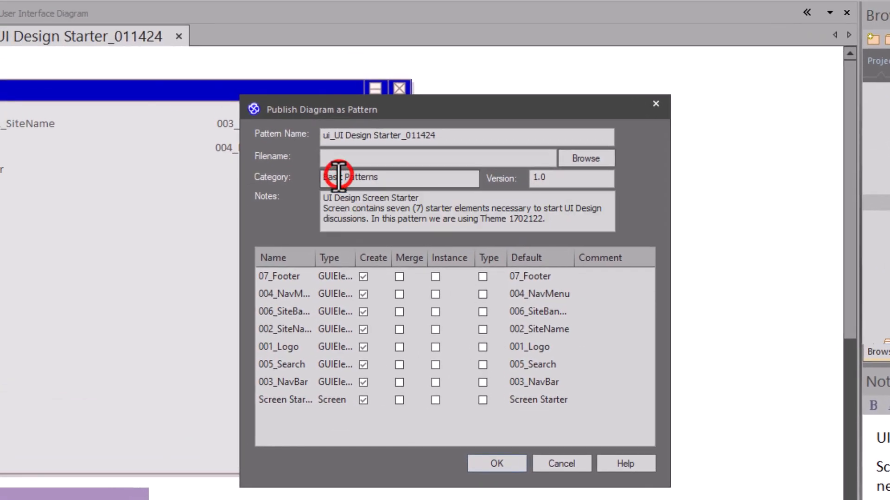
double_click(328, 176)
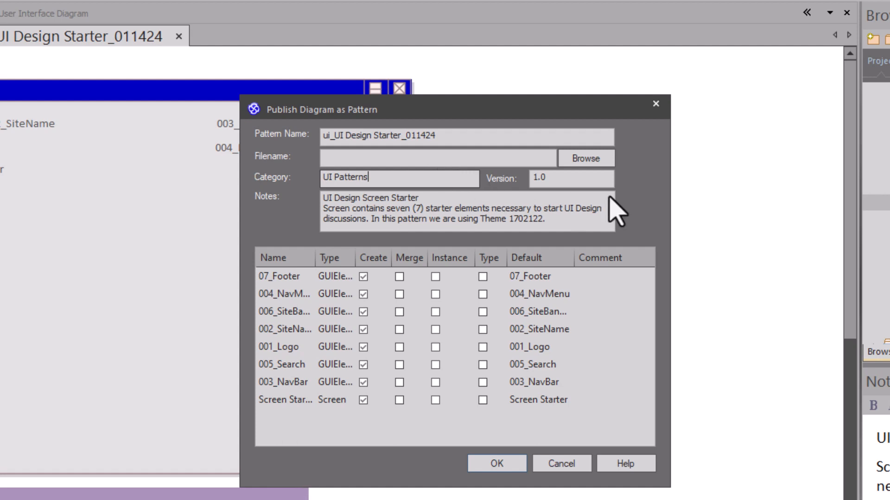
left_click(560, 178)
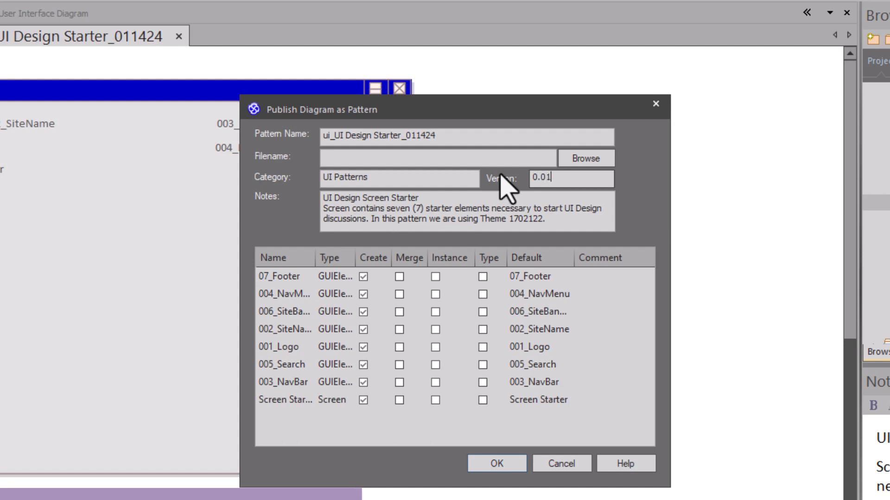
Choose the existing ui_UI Design Starter_011424.xml in the UI Patterns folder as the output file and publish the pattern
left_click(367, 154)
left_click_drag(461, 134, 204, 139)
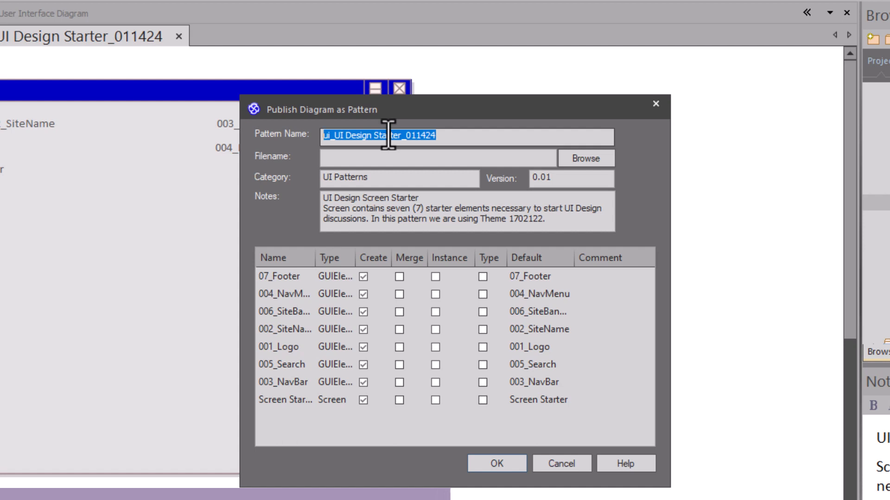
left_click(577, 159)
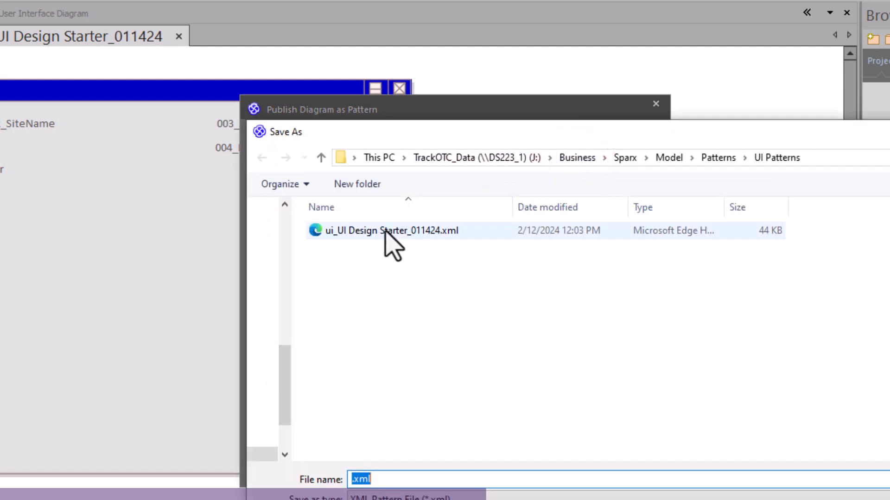
left_click(385, 229)
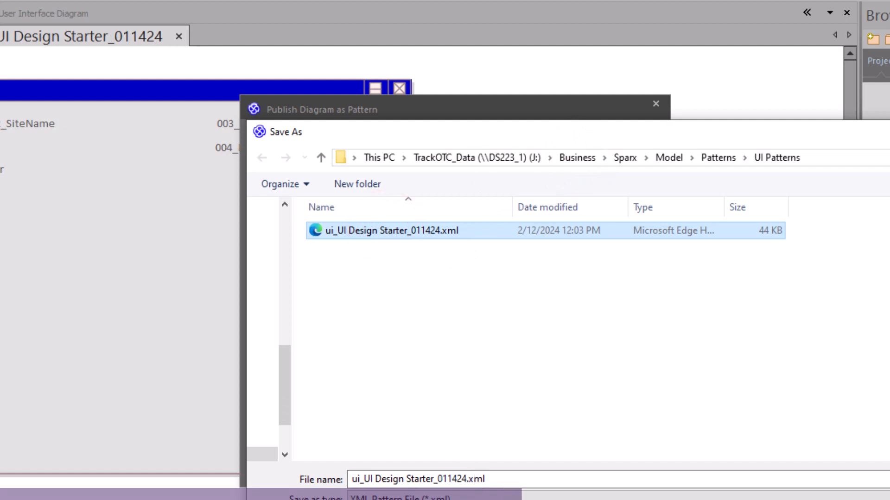
key("Return")
left_click(494, 299)
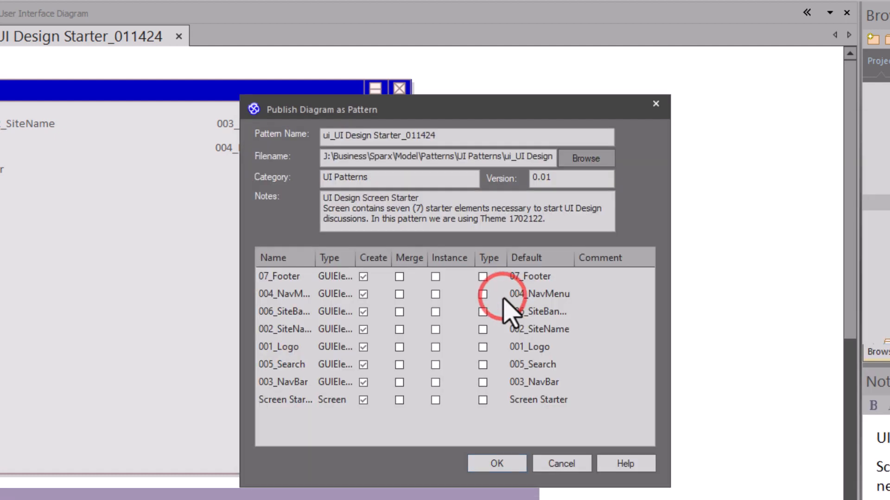
left_click(497, 464)
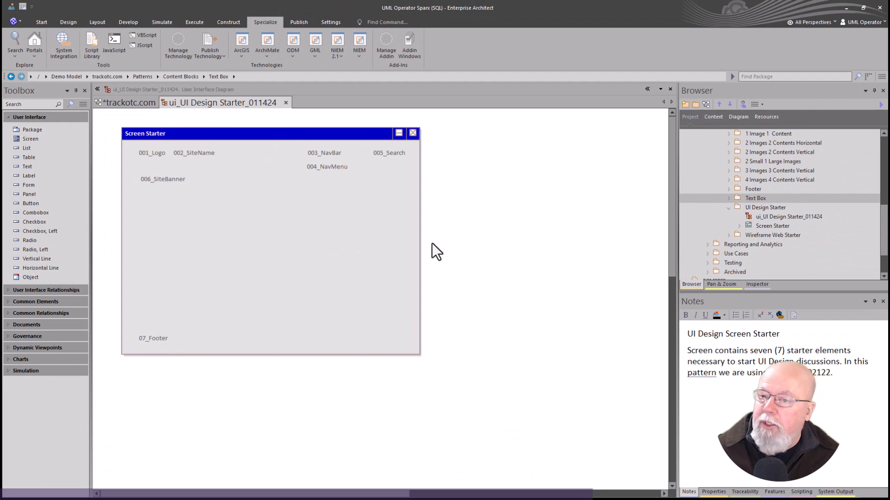
Import ui_UI Design Starter_011424.xml into the model's Patterns resources, overwriting the existing pattern
left_click(766, 118)
left_click(714, 238)
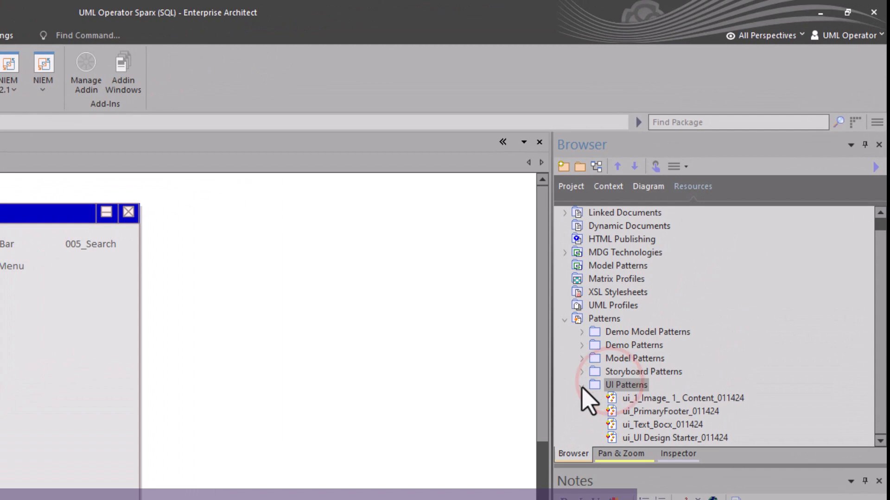
left_click(690, 250)
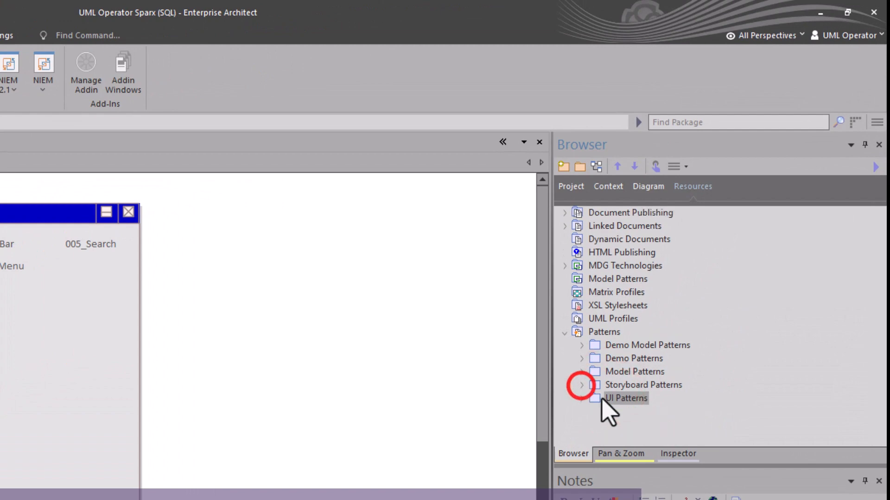
left_click(598, 331)
right_click(599, 330)
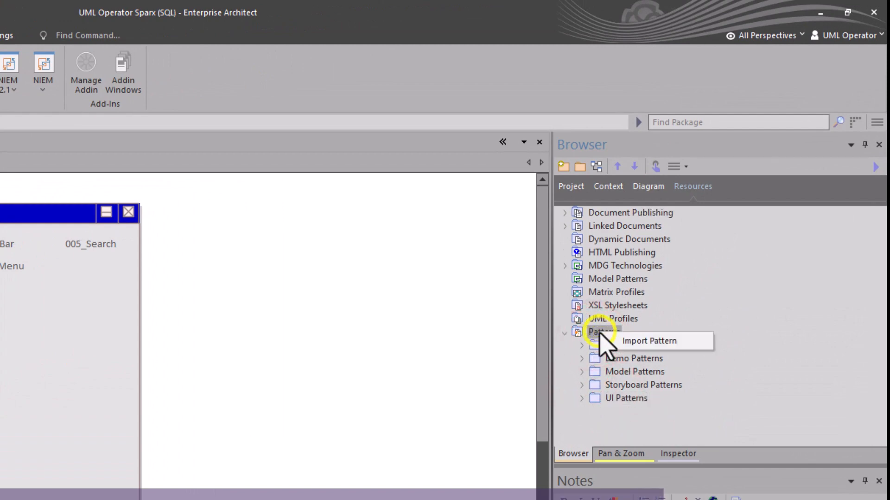
left_click(611, 341)
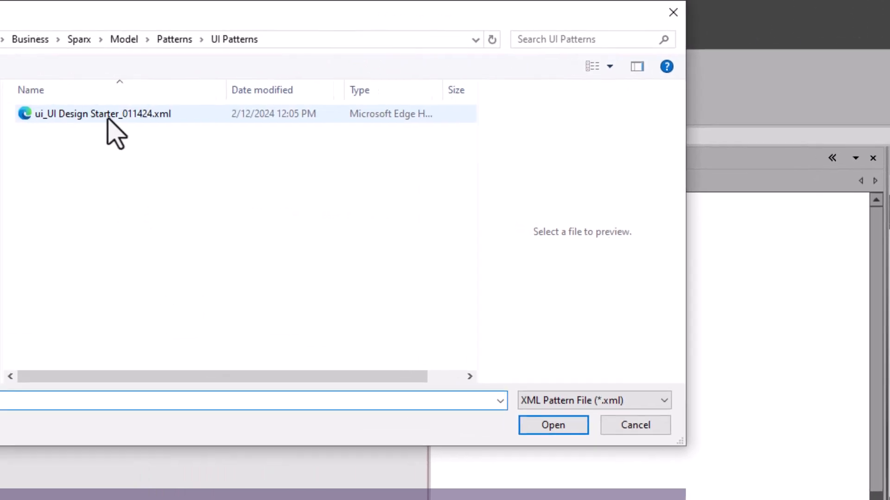
left_click(139, 117)
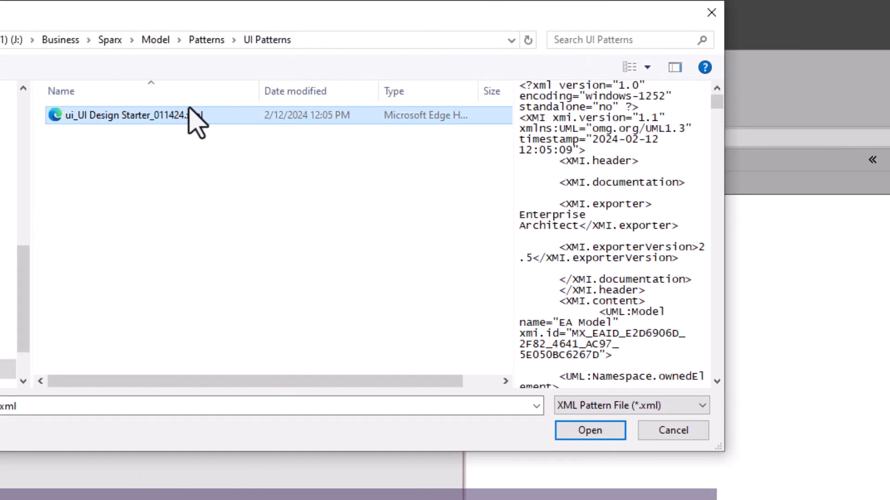
left_click(596, 427)
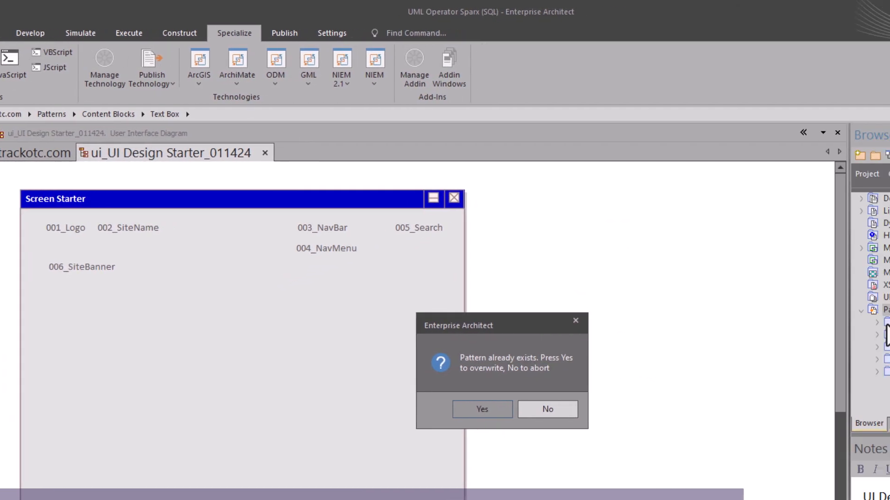
left_click(476, 412)
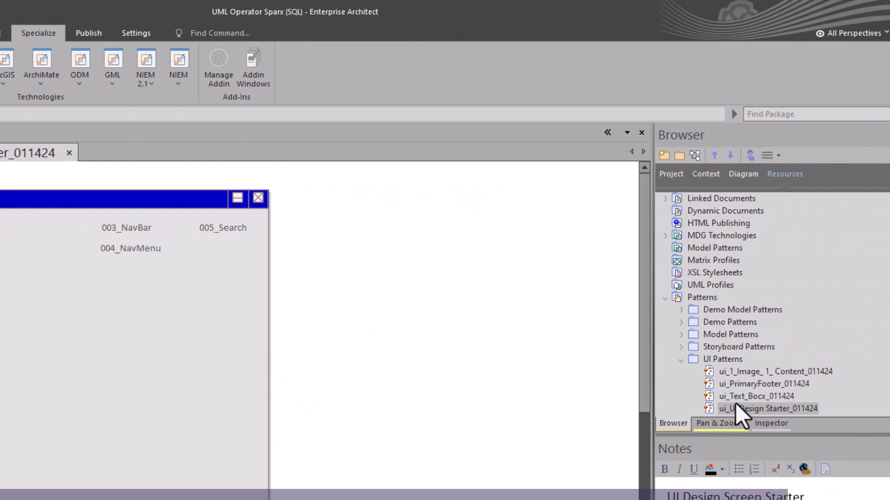
View the details of the imported ui_UI Design Starter_011424 pattern and enlarge its preview
double_click(734, 408)
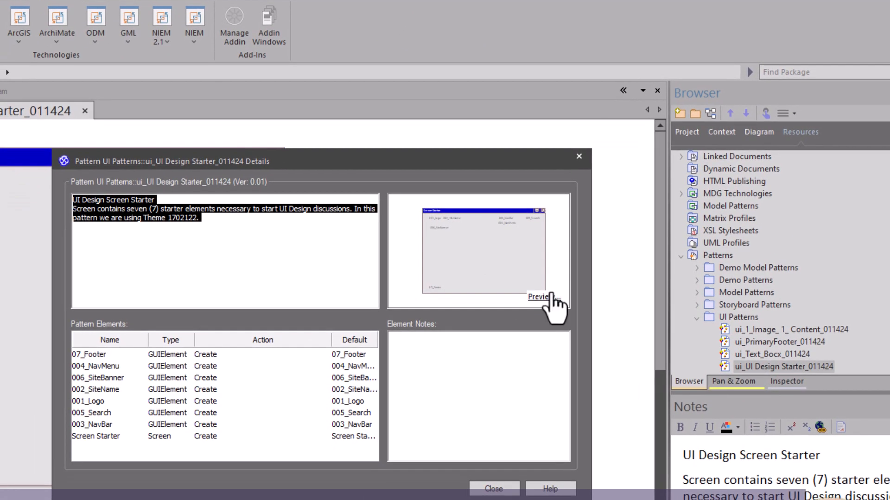
left_click(530, 337)
left_click_drag(295, 254, 6, 82)
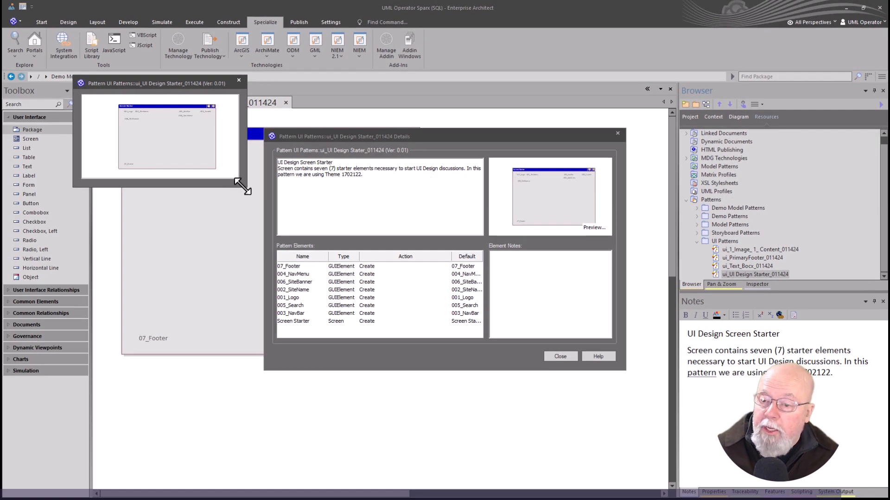
left_click_drag(242, 186, 579, 455)
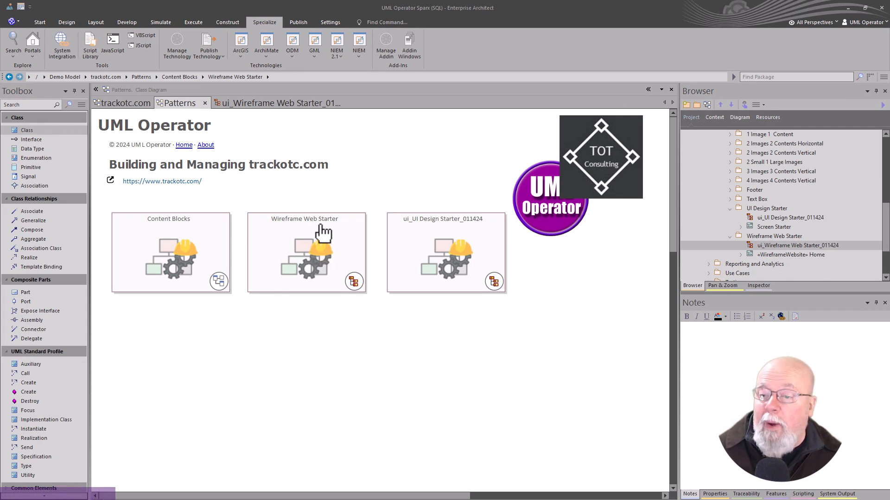
Open the Wireframe Web Starter diagram from its package on the Patterns diagram
left_click(307, 262)
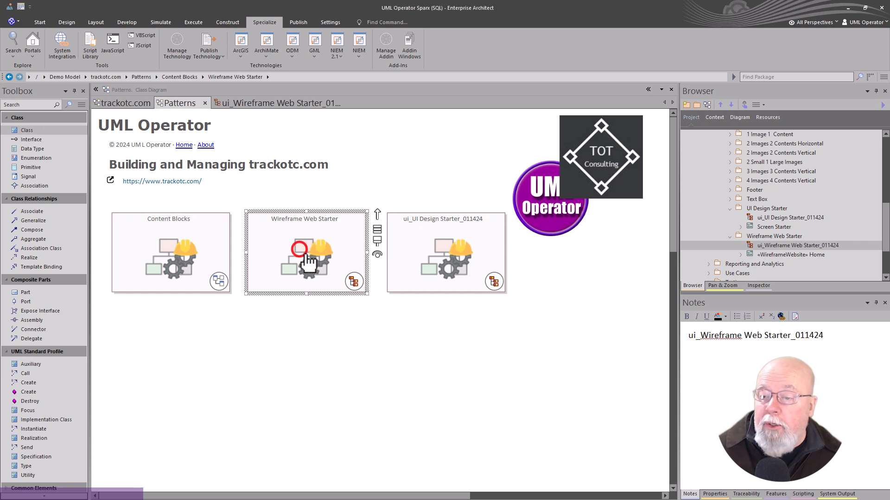
double_click(306, 262)
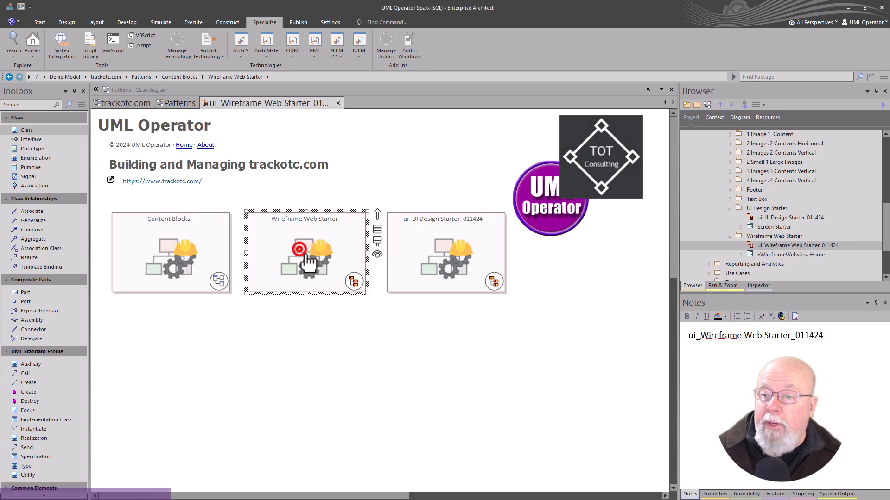
Set the Wireframe Web Starter navigation cell's alias on the Patterns diagram to ui_Wireframe Web Starter_011424
left_click(277, 108)
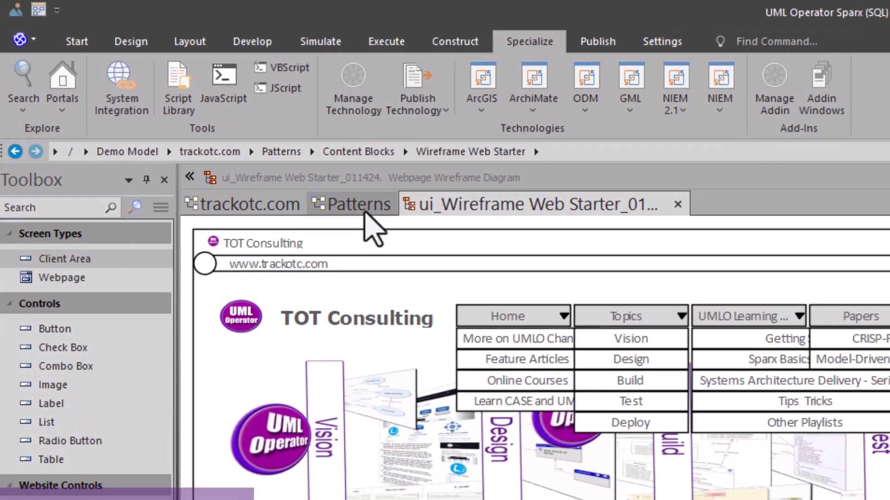
left_click(363, 209)
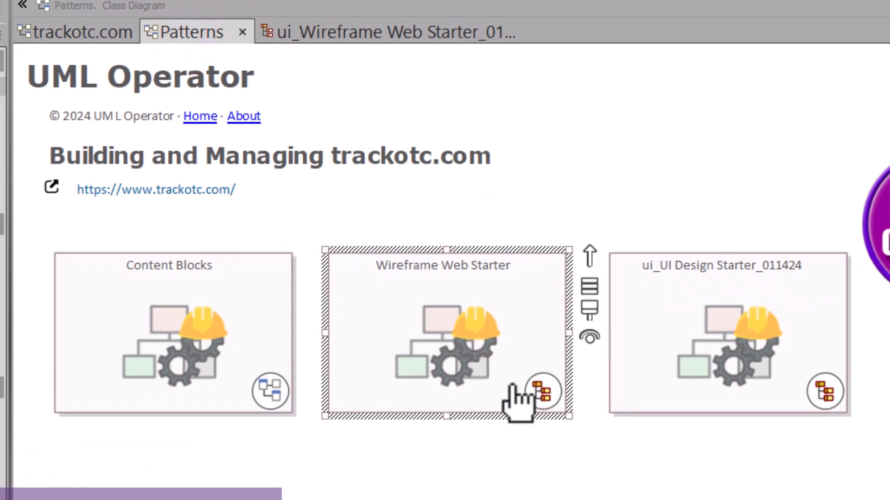
left_click(499, 375)
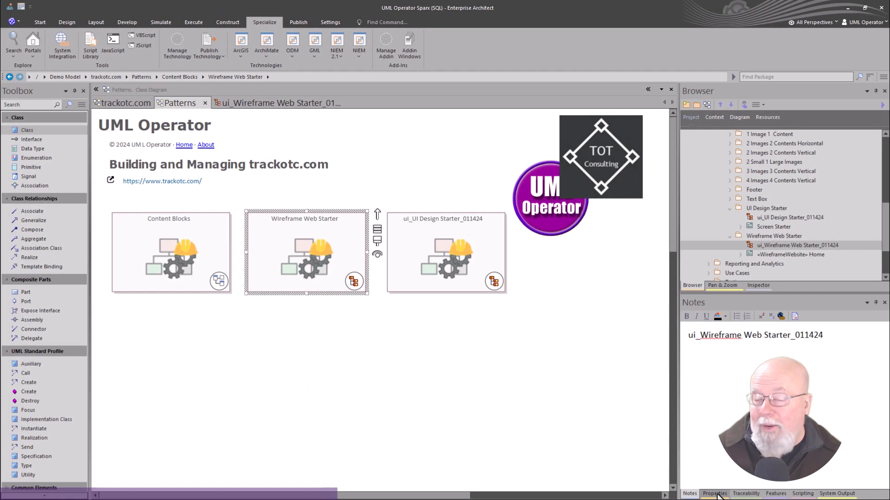
left_click(716, 493)
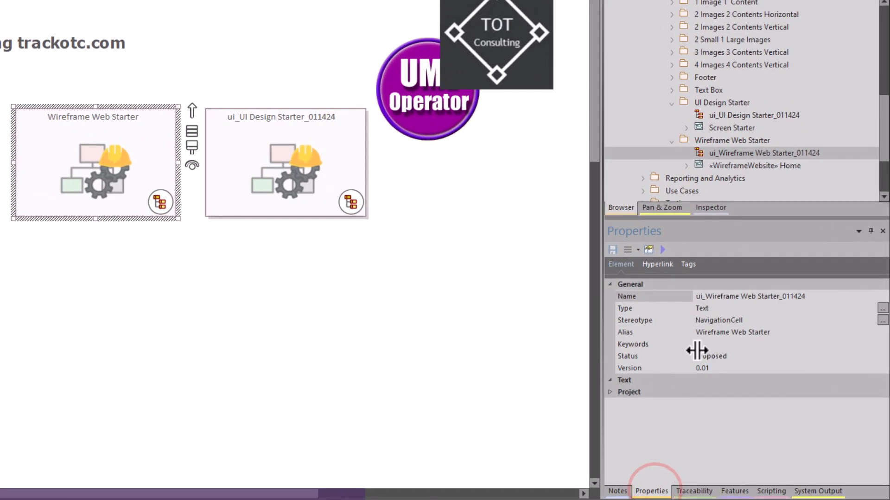
left_click_drag(709, 332, 777, 331)
type("ui_Wireframe Web Starter_011424")
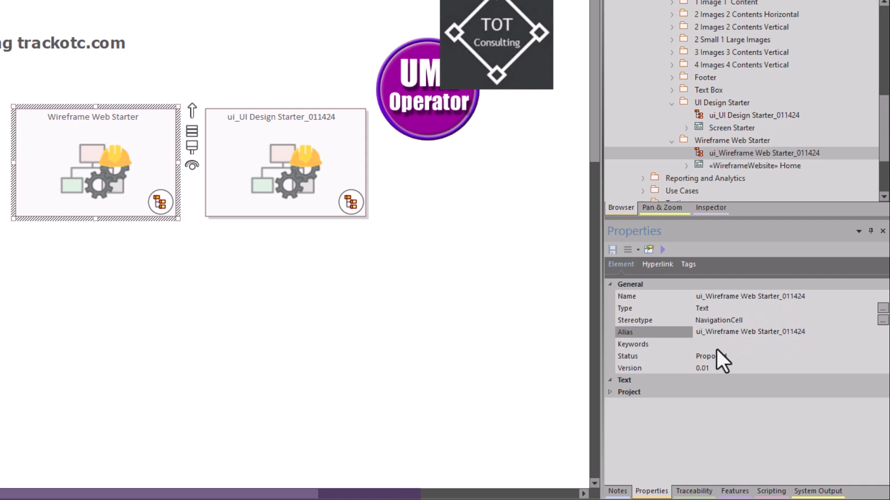
left_click(514, 431)
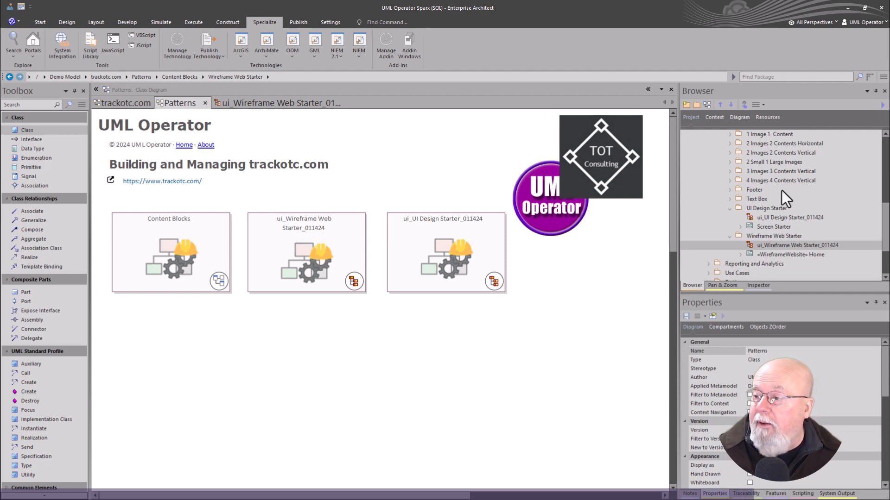
Show the model's resources and check the UI Patterns group under Patterns
left_click(762, 118)
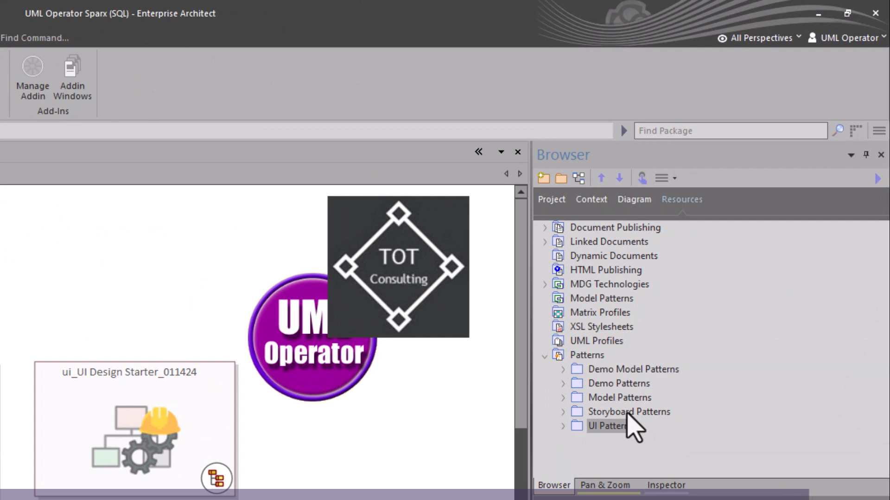
left_click(582, 357)
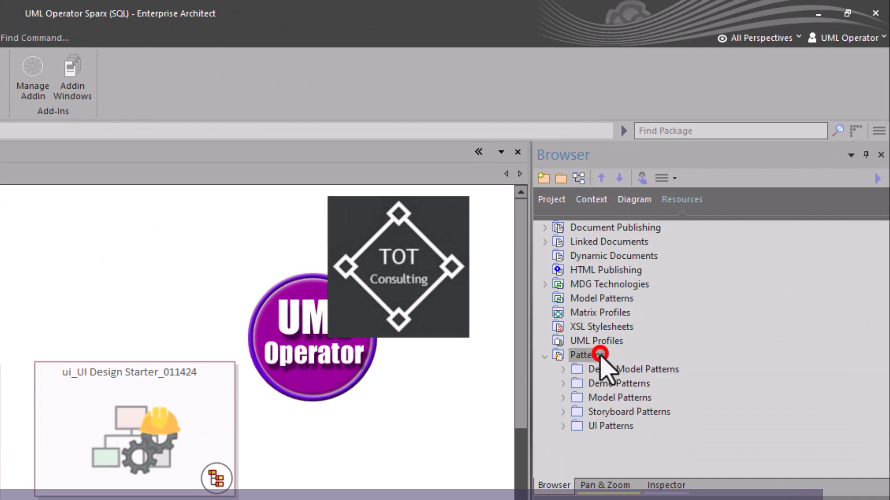
left_click(603, 426)
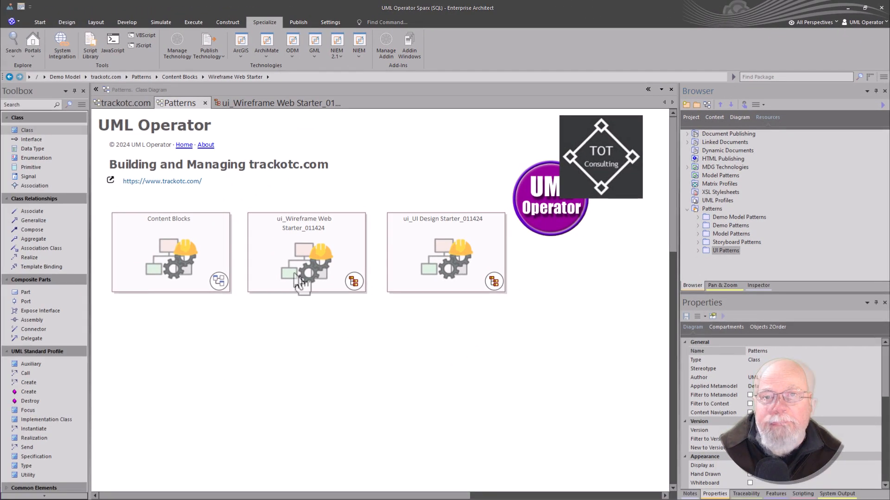
Open the ui_Wireframe Web Starter_011424 diagram from its navigation cell and start publishing it as a pattern
left_click(249, 306)
double_click(299, 275)
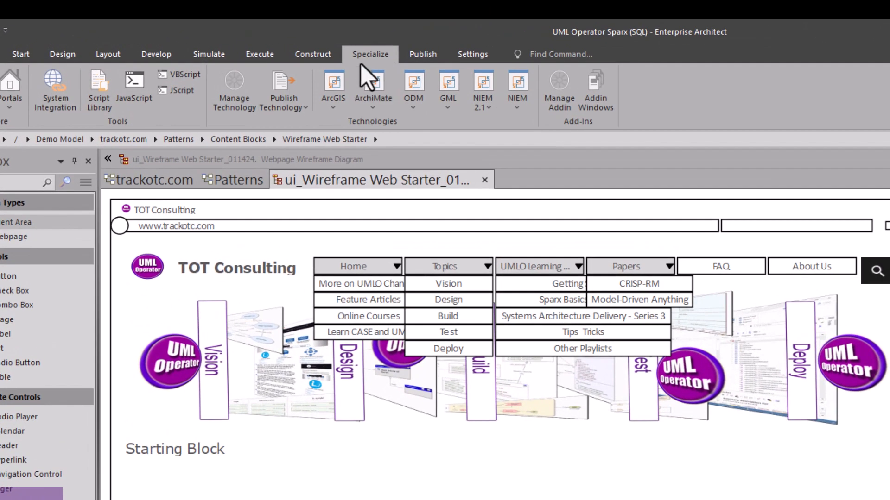
left_click(282, 110)
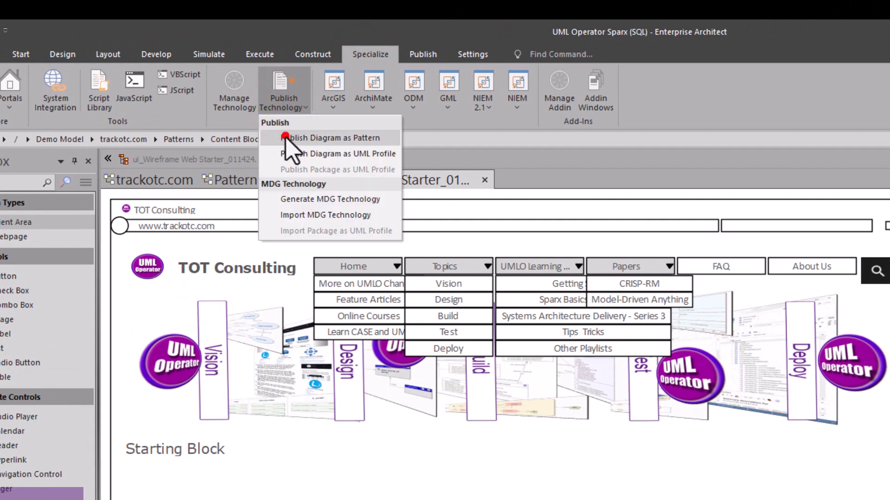
left_click(285, 137)
Set the pattern's category to UX Patterns and its version to 0.01
left_click(576, 336)
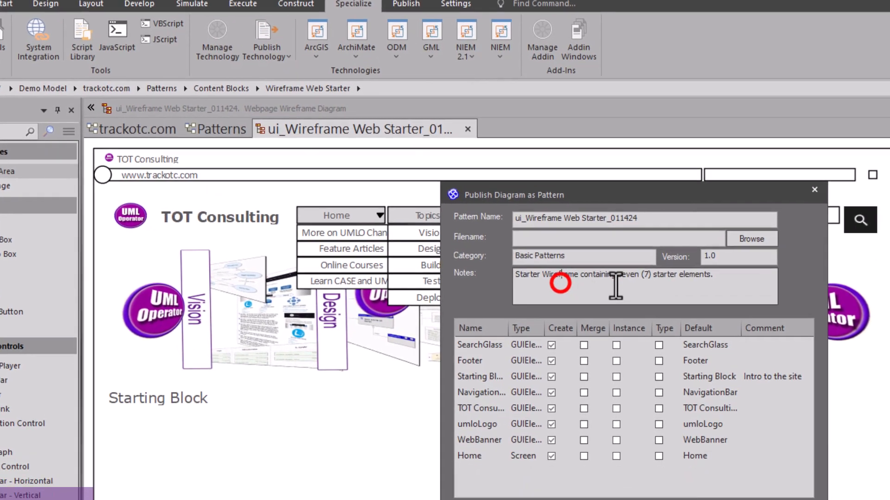
left_click_drag(723, 276, 497, 276)
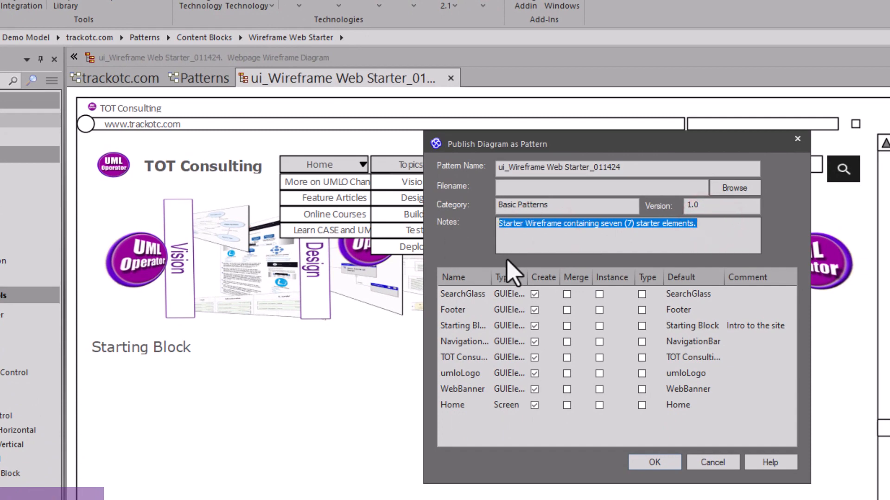
double_click(507, 204)
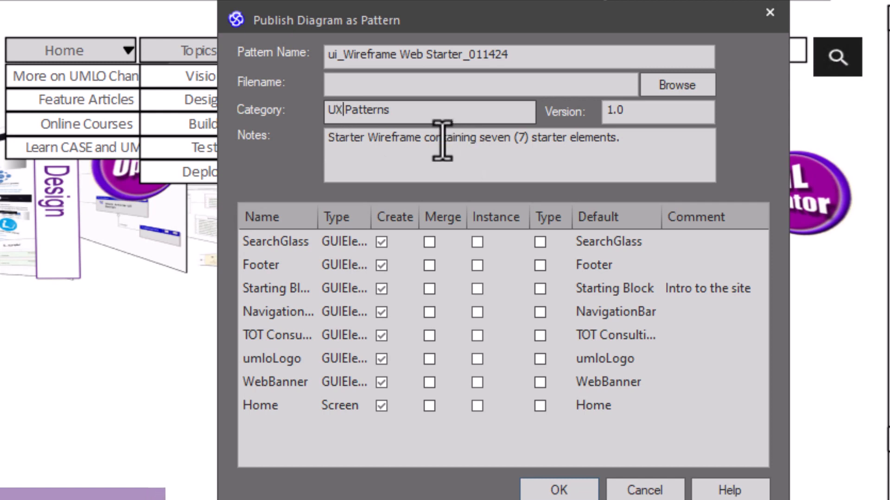
double_click(616, 111)
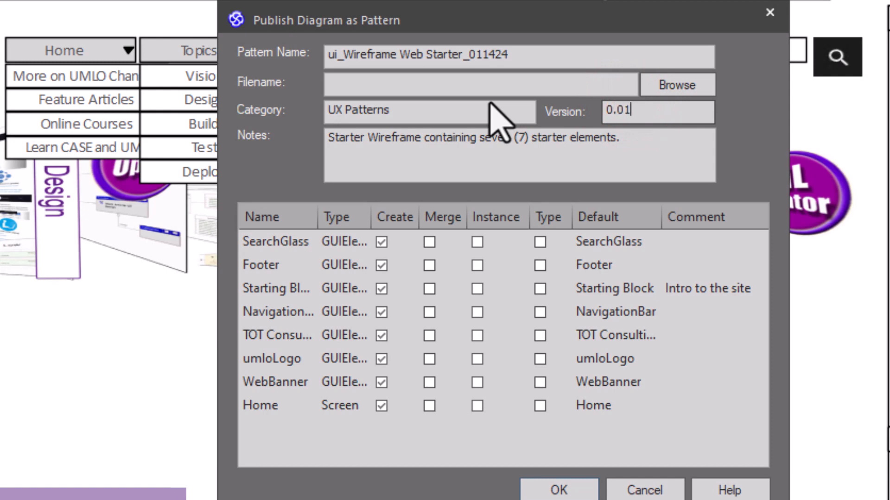
Copy the pattern name, then browse for the output file and create and open a UX Patterns folder inside the Patterns folder
left_click(494, 54)
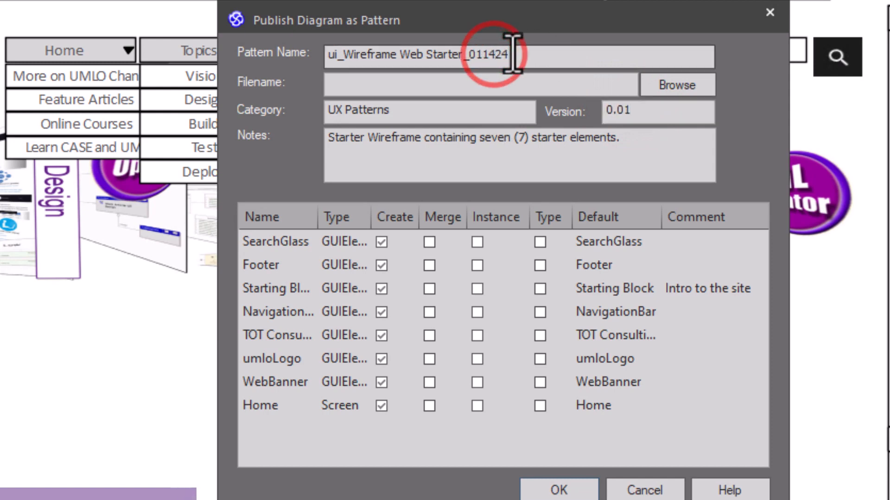
left_click_drag(515, 50, 304, 56)
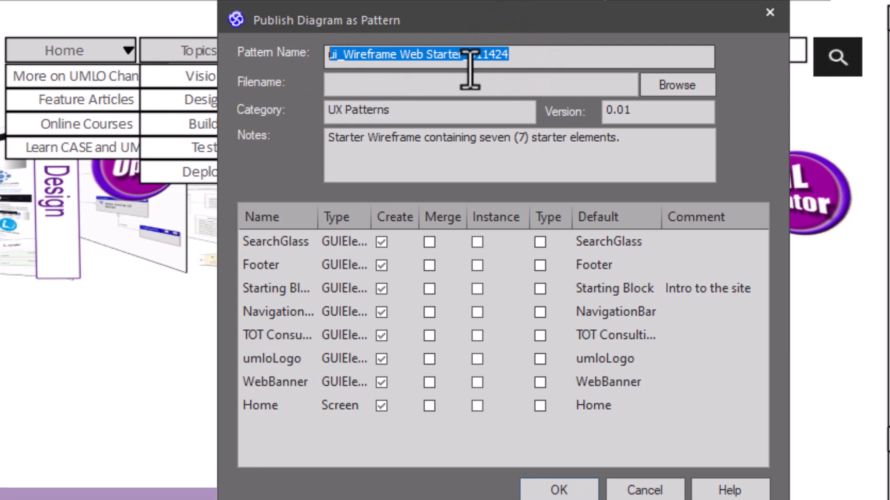
left_click(432, 84)
left_click(666, 85)
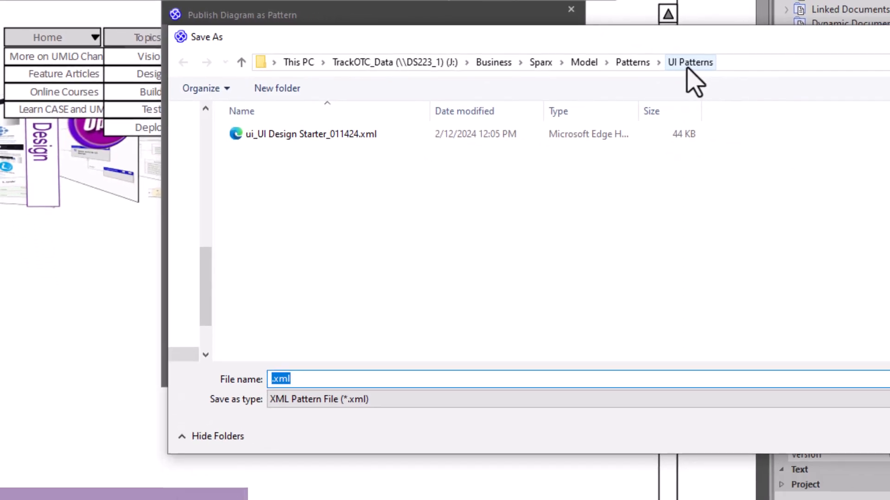
left_click(639, 63)
left_click(280, 89)
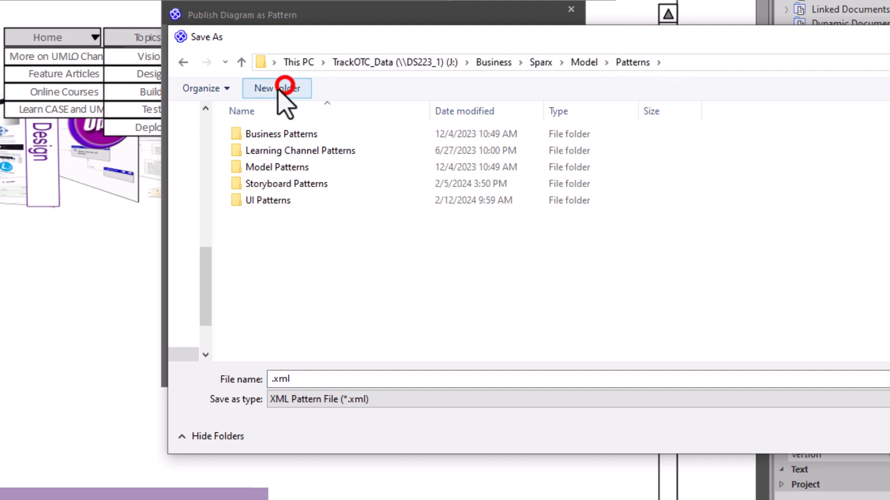
type("UX Patterns")
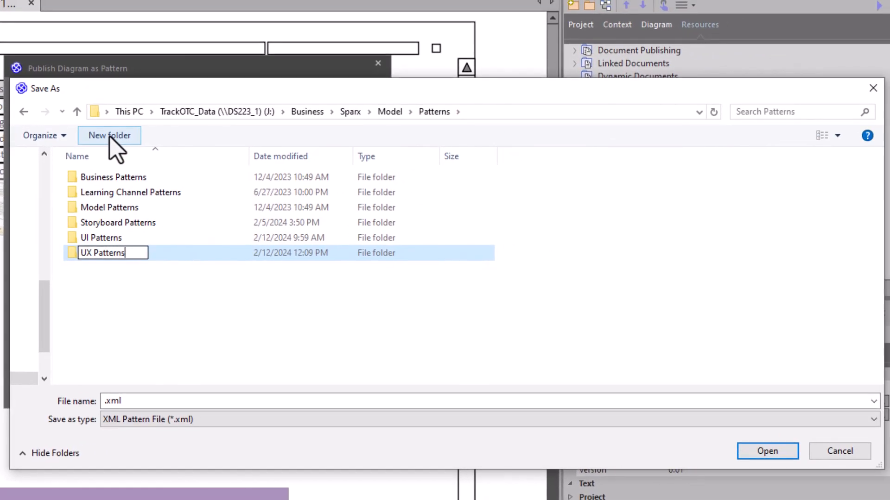
left_click(85, 274)
double_click(77, 254)
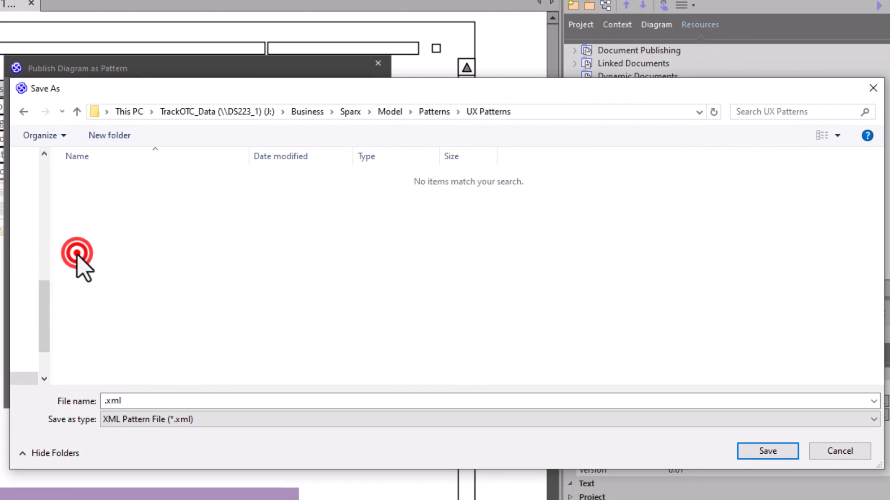
Save the output file as ux_Wireframe Web Starter_011424 in the UX Patterns folder
double_click(121, 400)
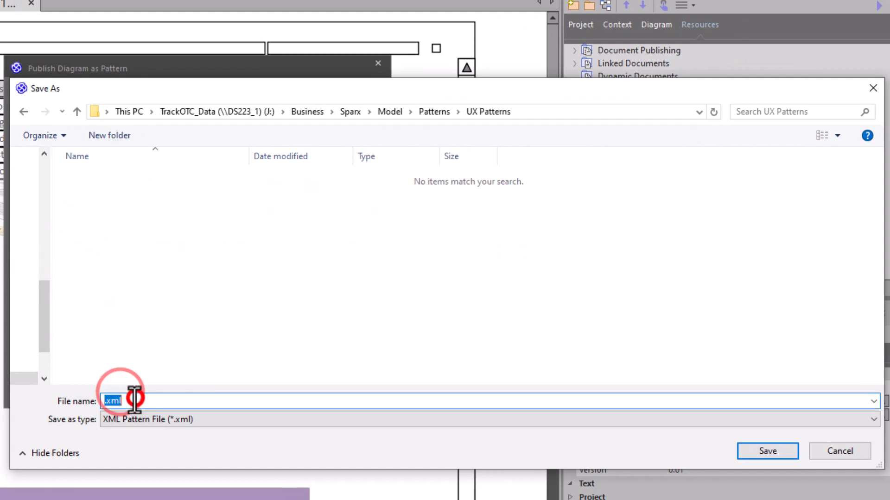
type("ui_Wireframe Web Starter_011424")
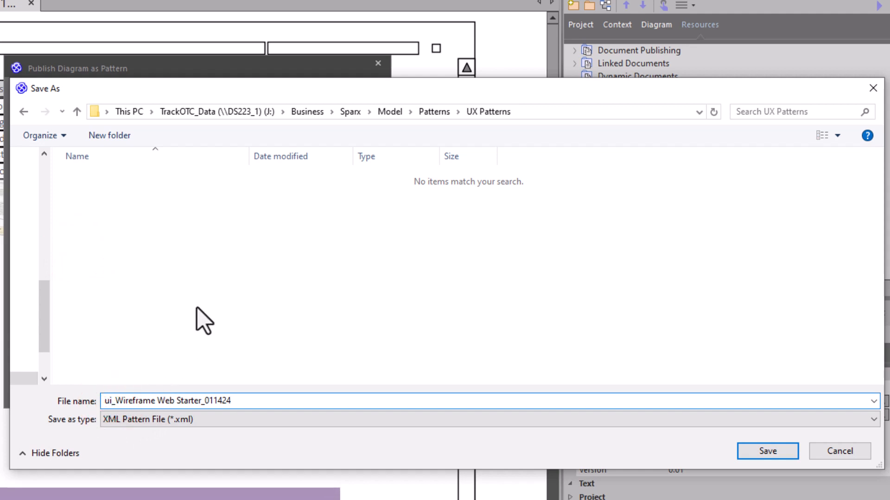
key("BackSpace")
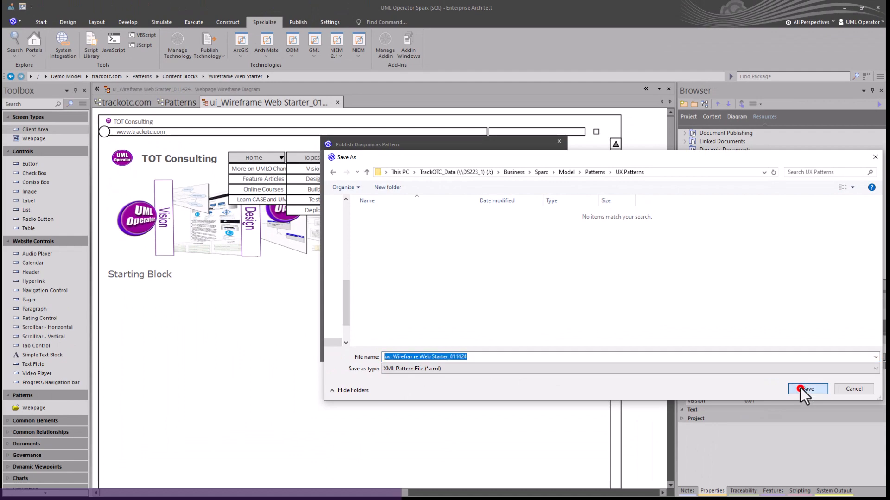
left_click(800, 388)
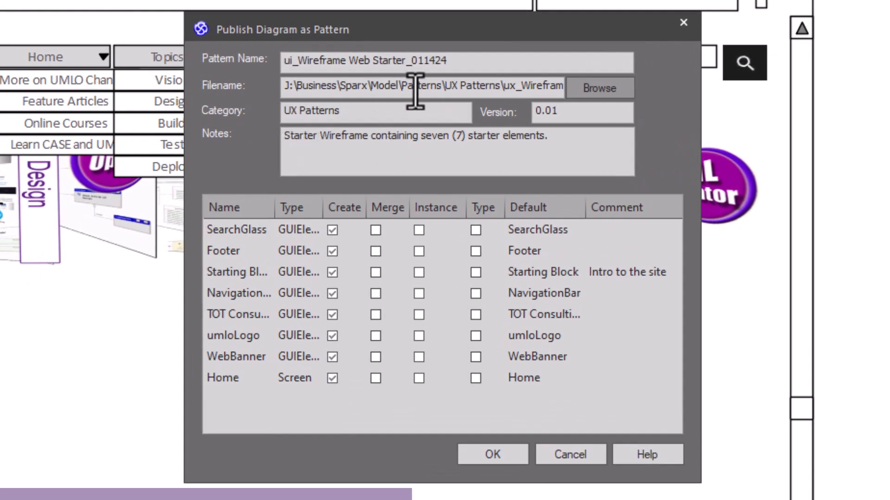
Review the category and version, and publish the wireframe diagram as a pattern
left_click_drag(318, 111, 384, 122)
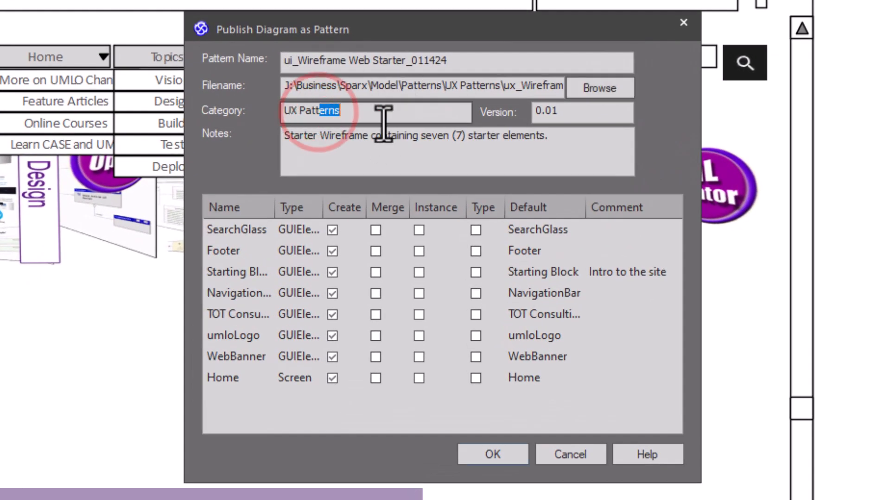
left_click(582, 114)
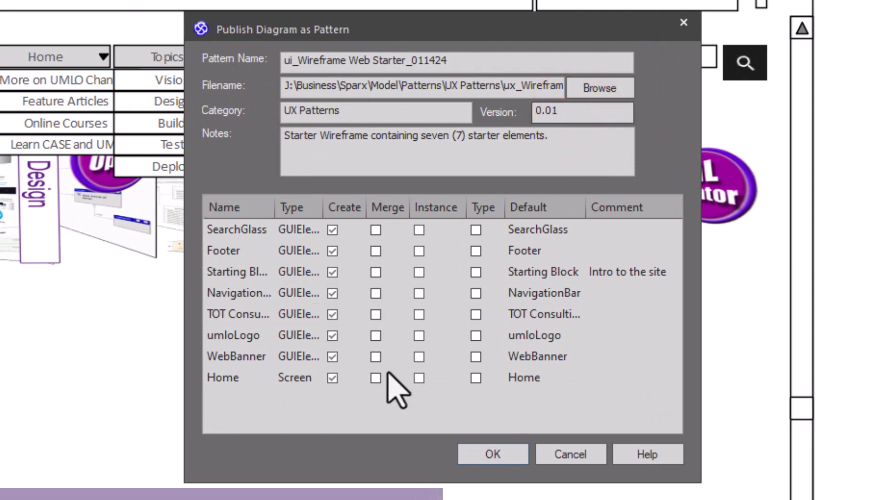
left_click(487, 455)
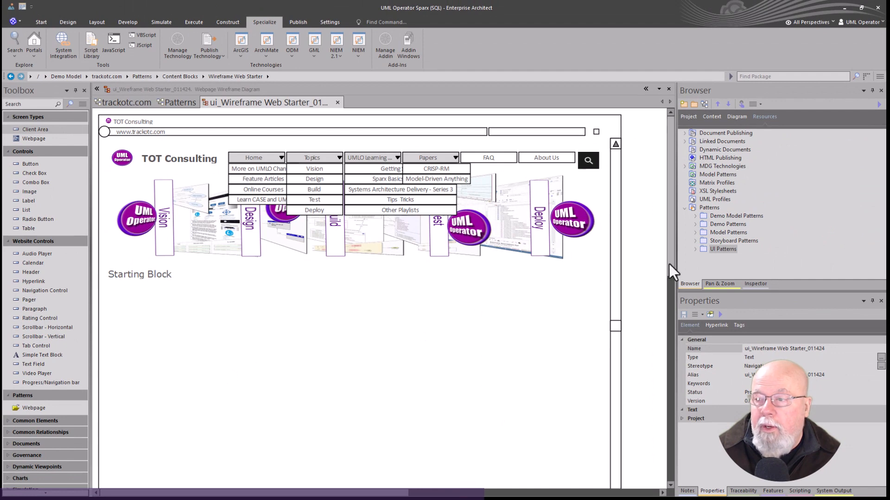
Import the pattern file ux_Wireframe Web Starter_011424.xml from the UX Patterns folder into the model's Patterns resources
left_click(709, 207)
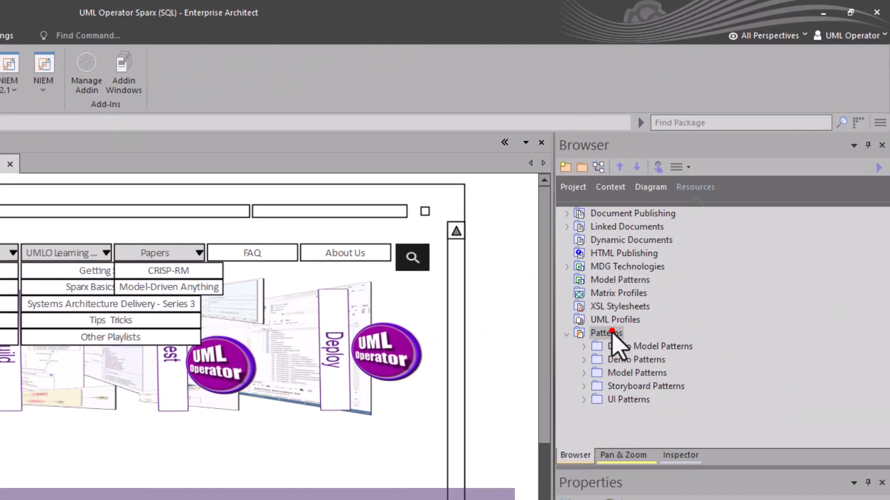
left_click(709, 206)
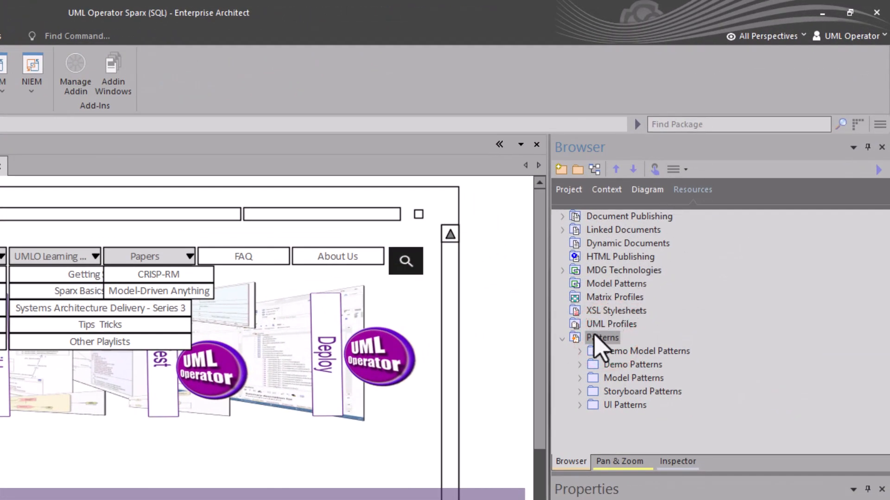
right_click(598, 337)
left_click(621, 341)
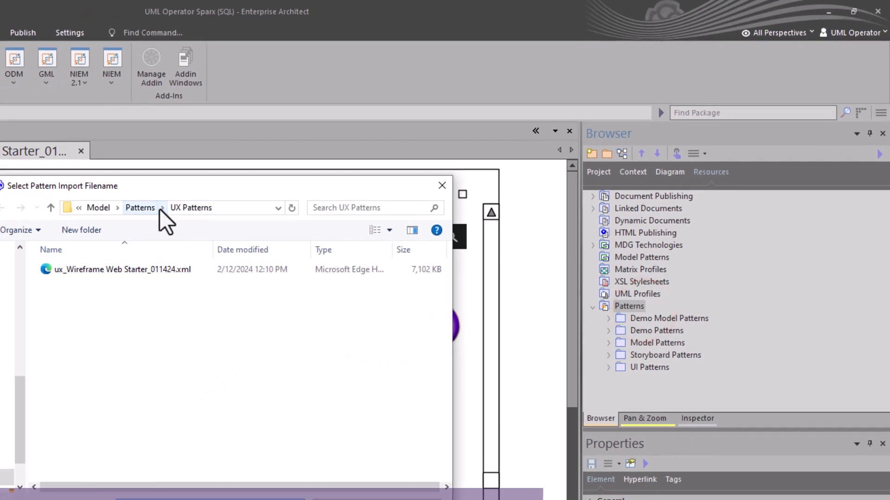
left_click(149, 208)
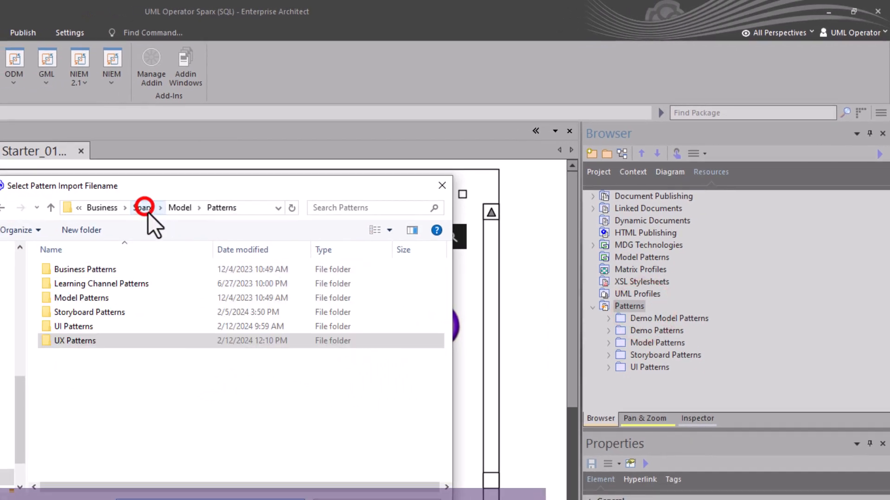
left_click(76, 327)
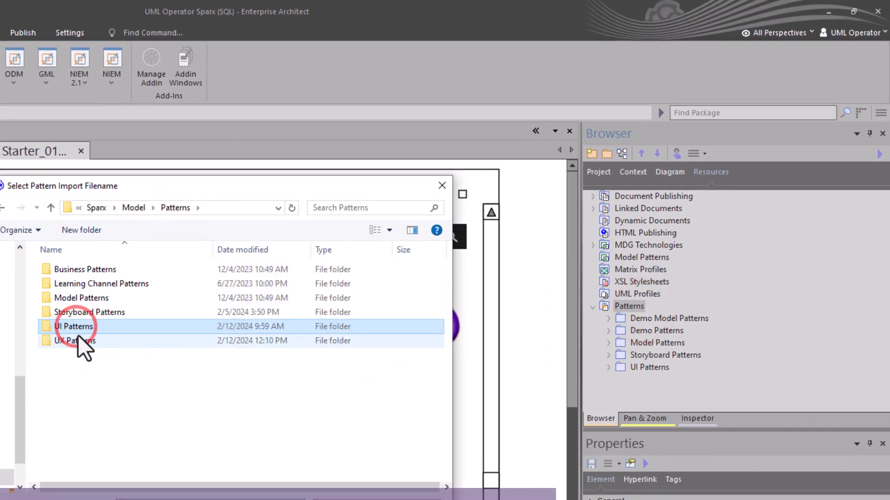
left_click(77, 341)
double_click(77, 341)
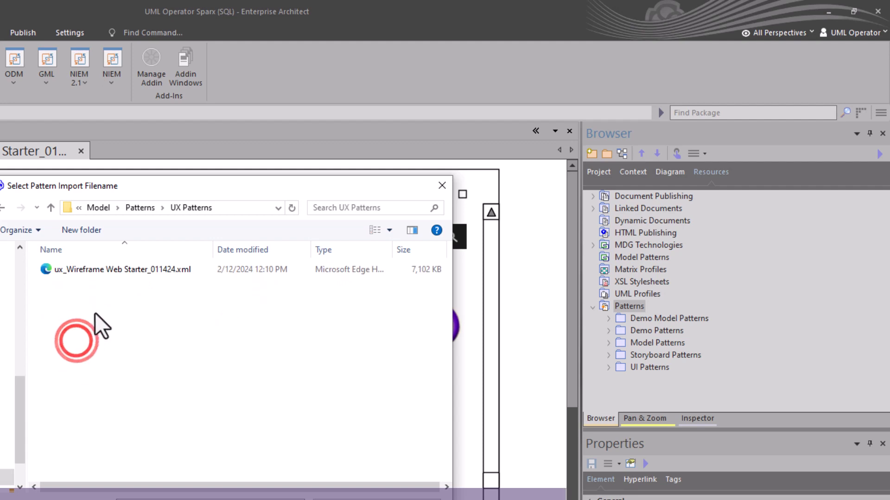
left_click(93, 270)
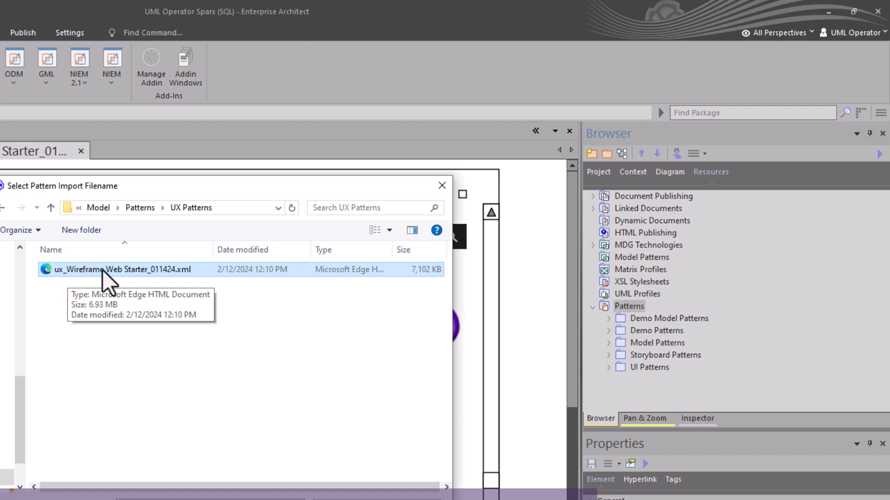
key("Return")
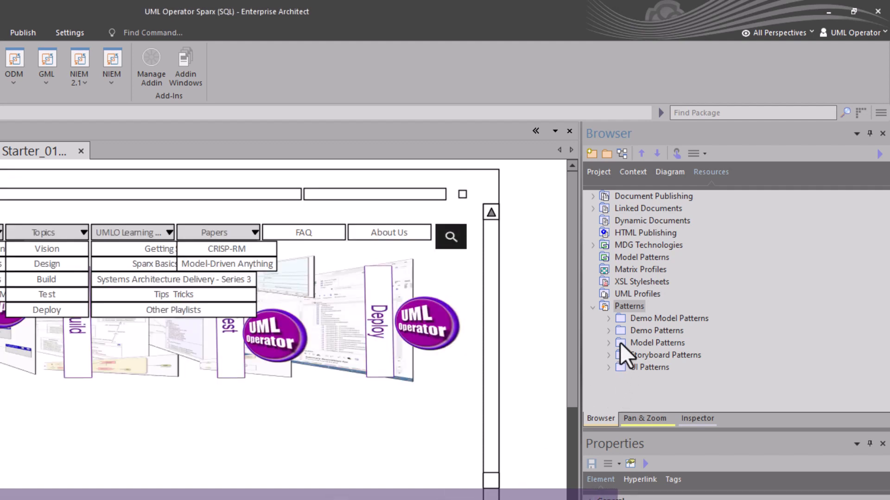
Locate the imported wireframe pattern under UX Patterns, compare its name with the properties, and view the pattern's details
left_click(618, 307)
left_click(616, 366)
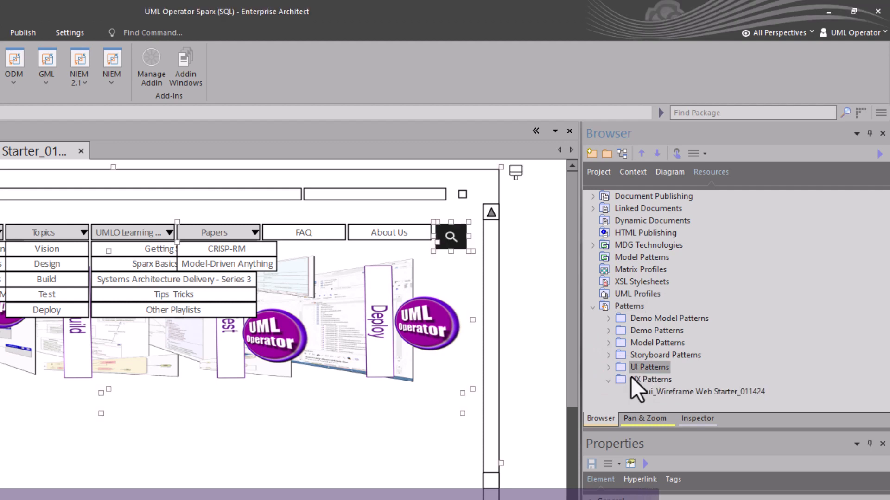
left_click(629, 379)
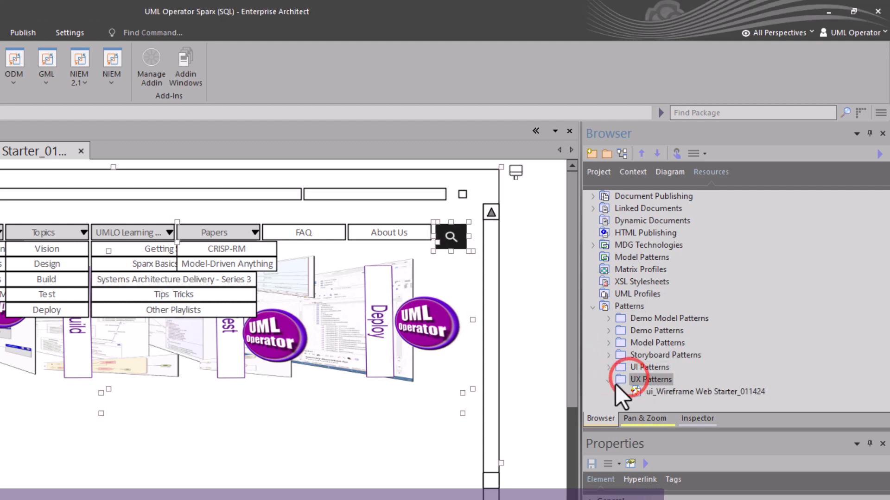
left_click(649, 394)
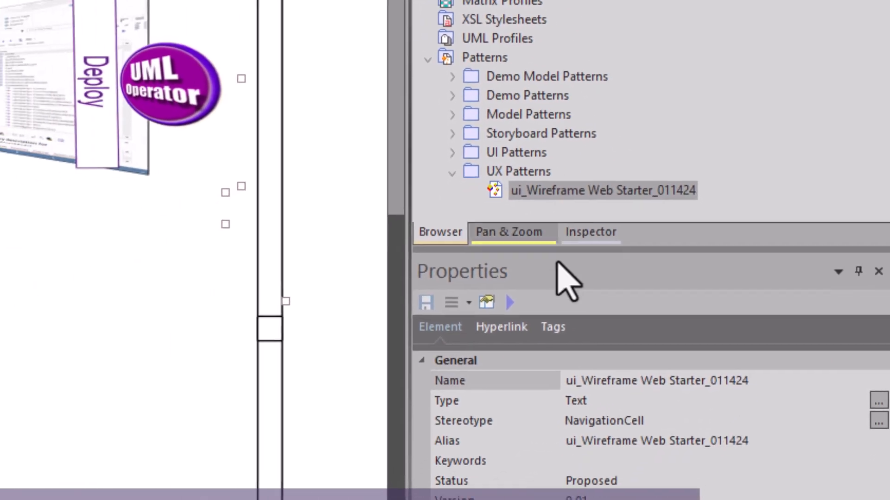
left_click(451, 499)
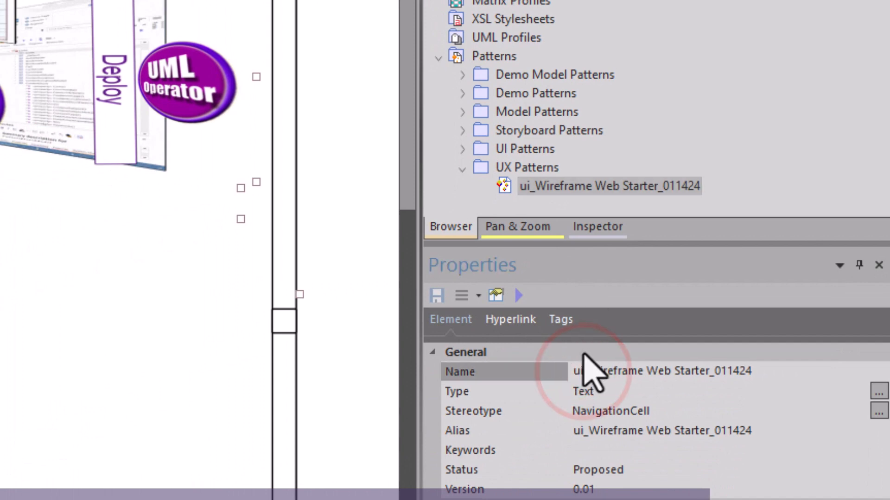
left_click(548, 188)
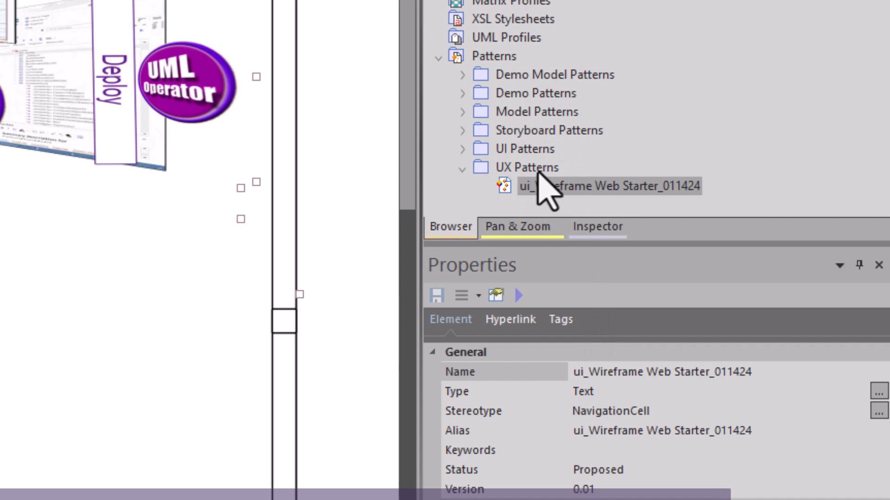
left_click(536, 169)
left_click(531, 191)
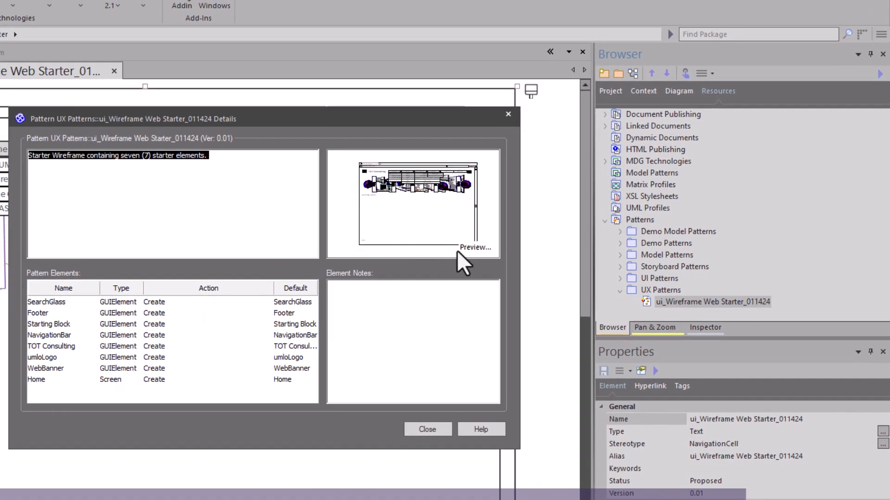
Preview the wireframe pattern at an enlarged size, check its description and elements, and close the preview and details
left_click(460, 248)
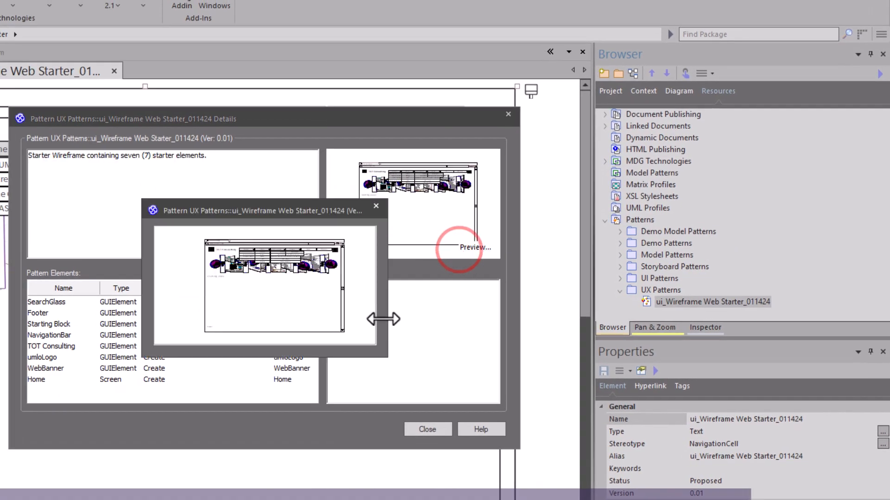
left_click_drag(387, 357, 689, 499)
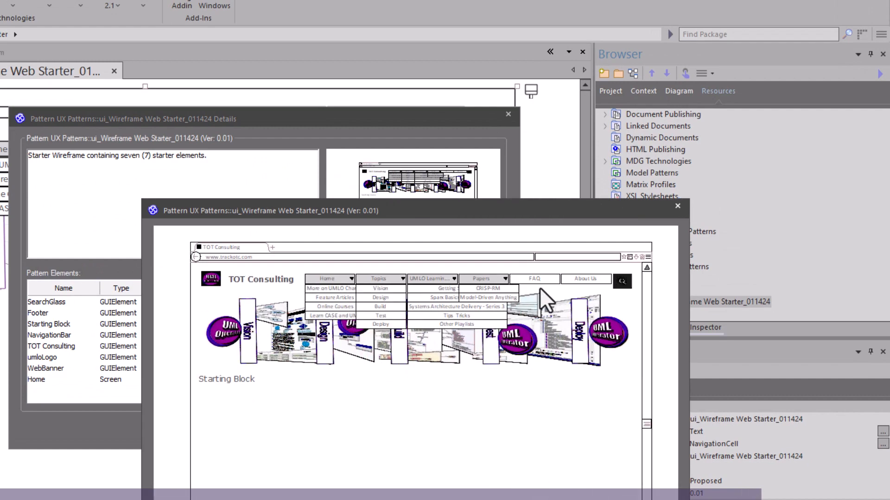
left_click(677, 204)
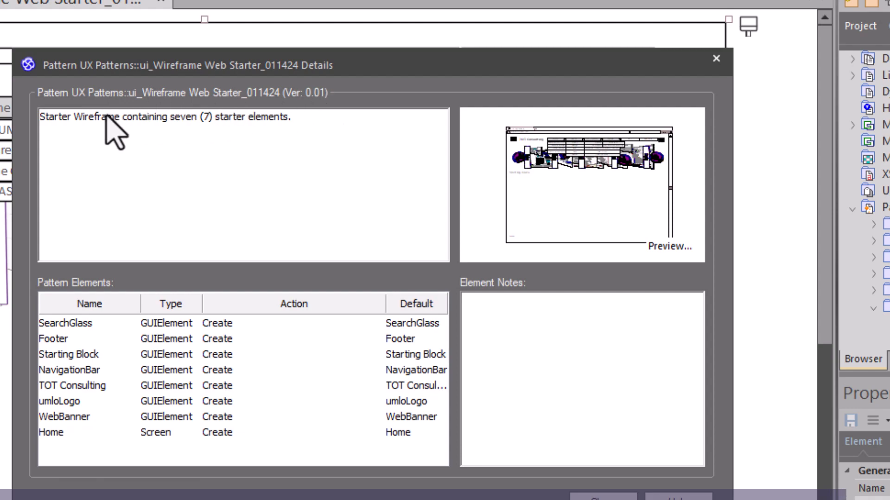
left_click(602, 496)
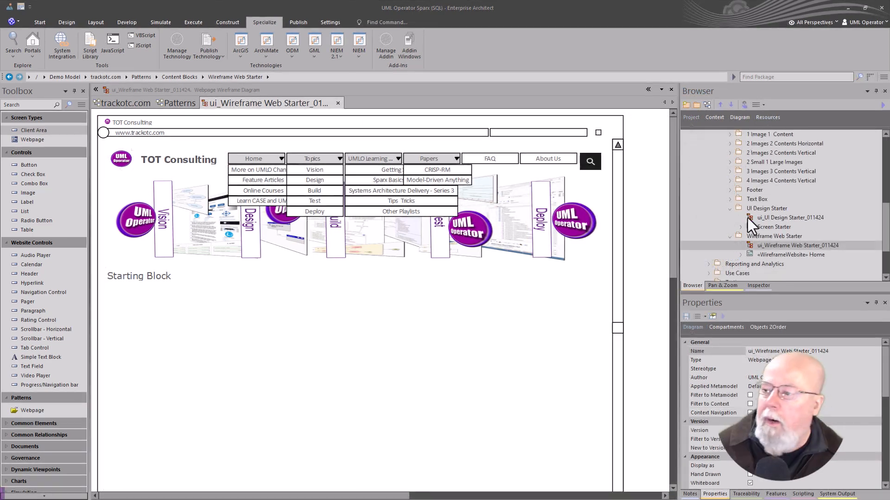
Rename the webpage wireframe diagram in the Wireframe Web Starter package as ux_Wireframe Web Starter_011424
left_click(764, 237)
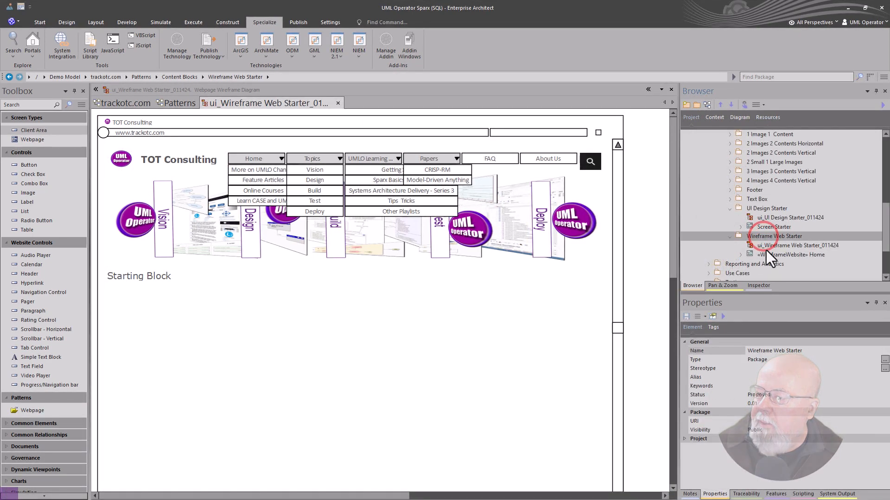
left_click(771, 241)
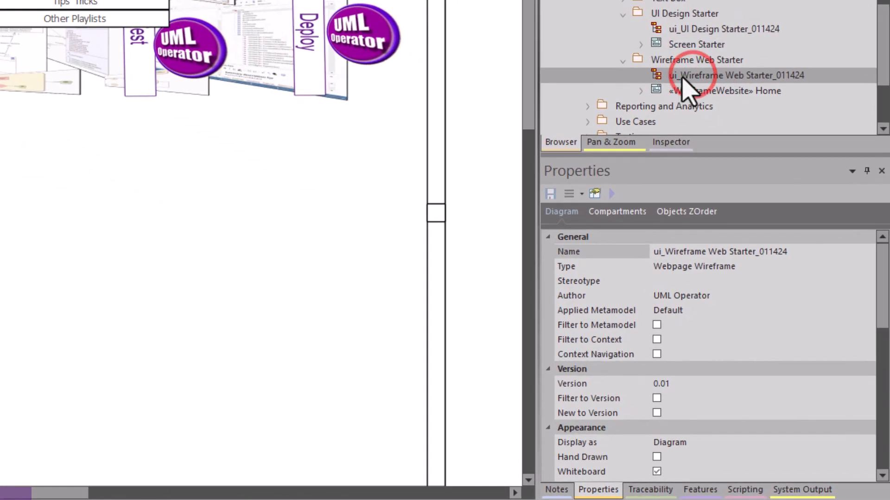
left_click(654, 251)
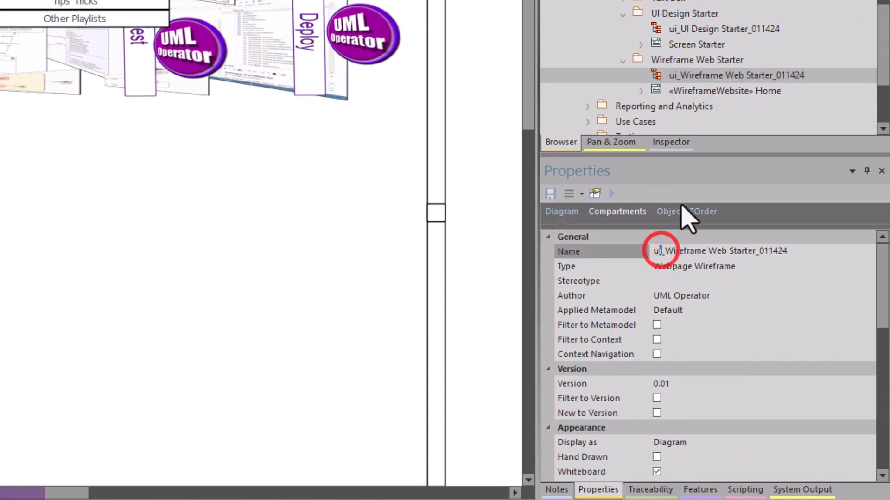
type("x")
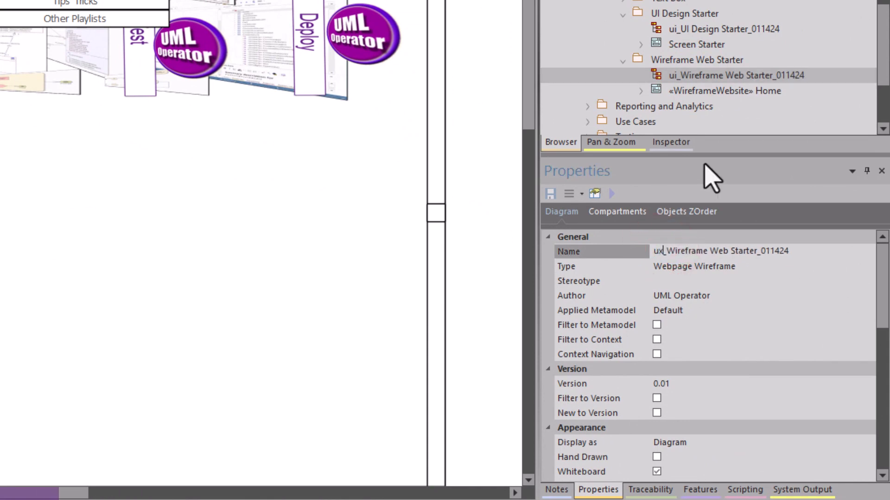
left_click(21, 408)
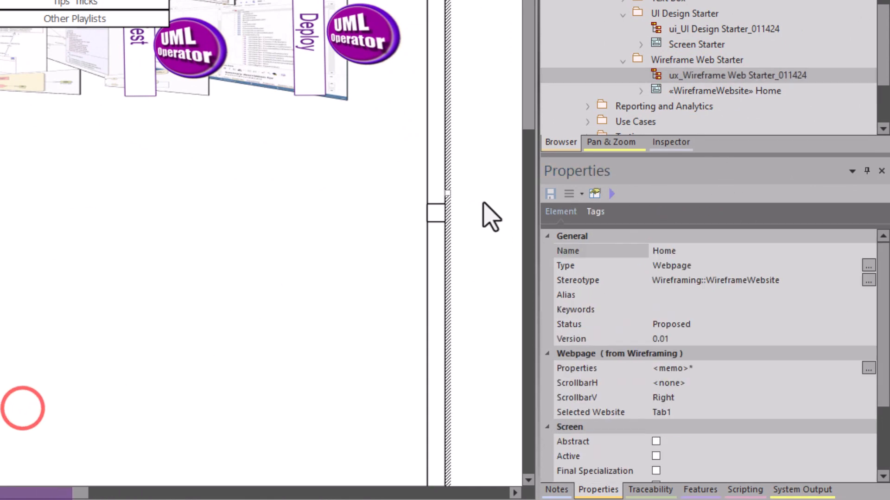
Start publishing the renamed wireframe diagram as a pattern and set its category to UX Patterns
left_click(673, 78)
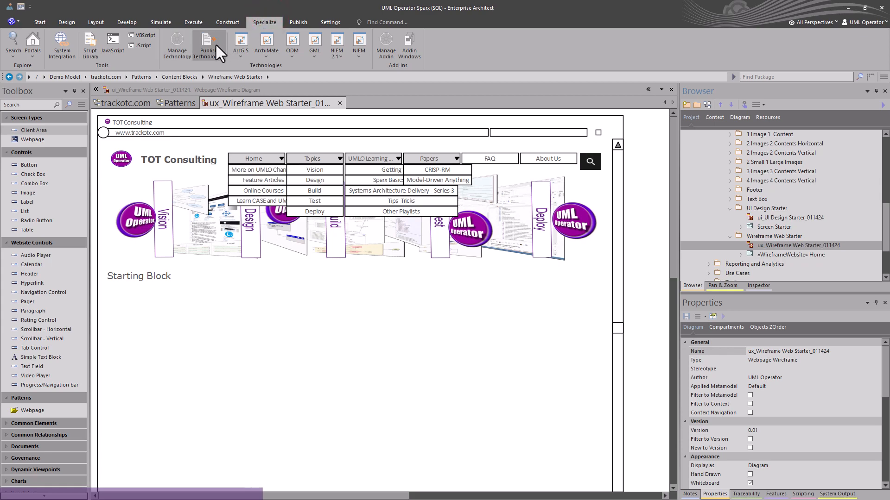
left_click(213, 49)
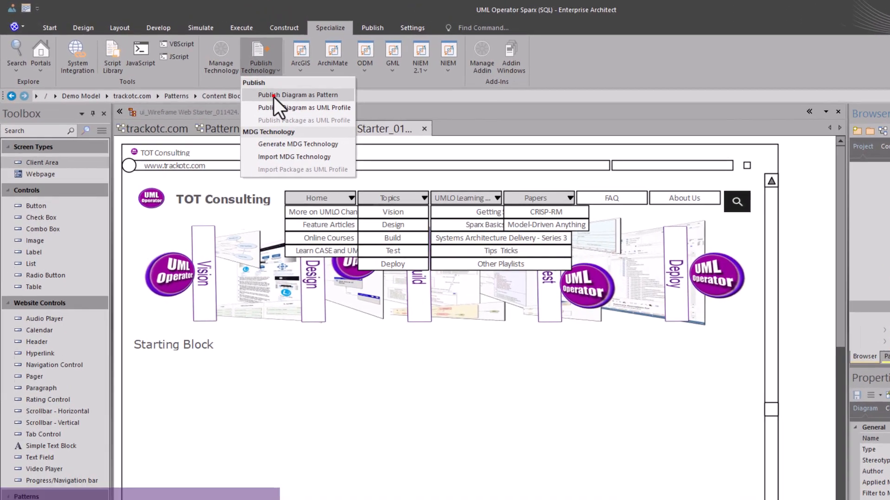
left_click(274, 96)
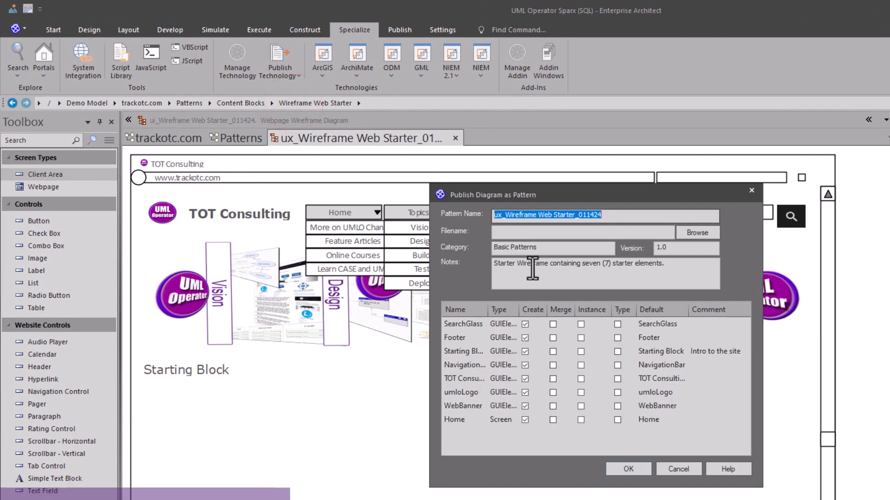
left_click(495, 250)
left_click_drag(509, 247, 455, 243)
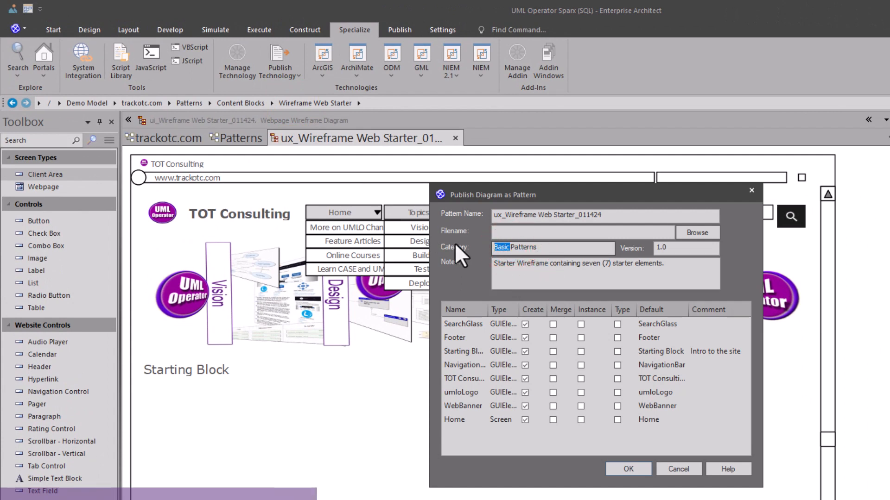
type("UX")
left_click(536, 283)
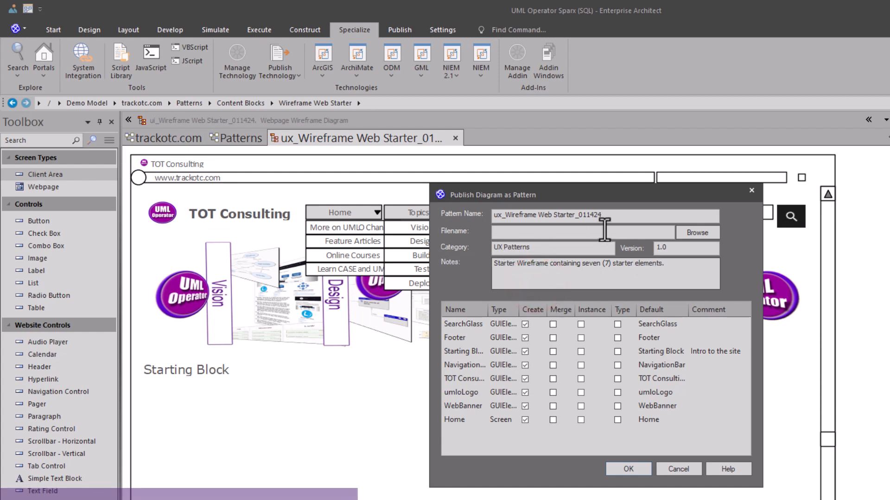
Choose ux_Wireframe Web Starter_011424.xml in the UX Patterns folder as the output file, replacing the existing one, and set the version to 0.01
left_click_drag(601, 214, 459, 206)
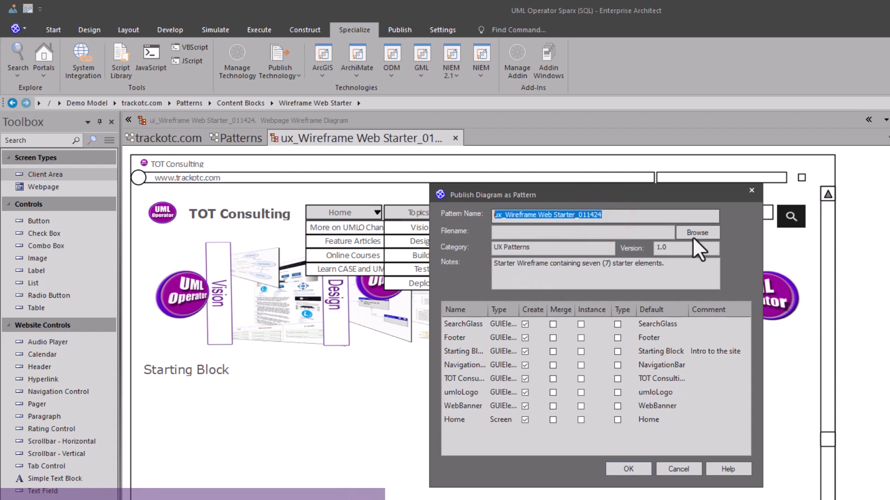
left_click(705, 238)
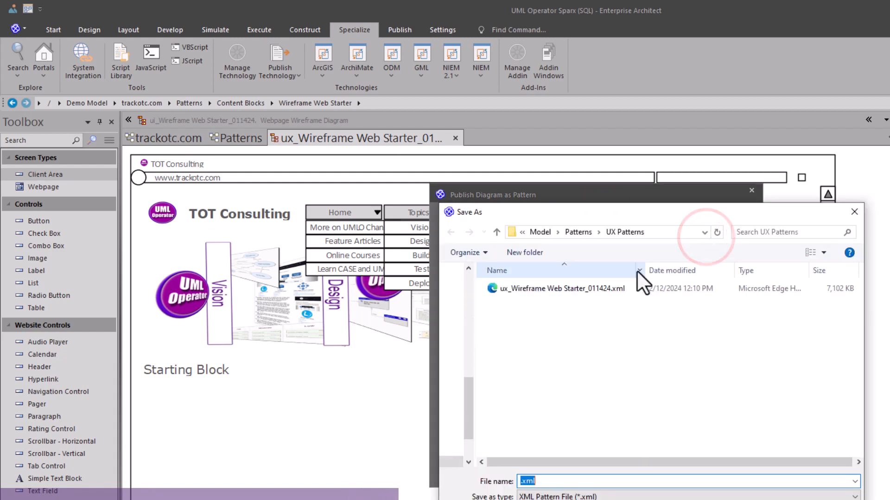
left_click(580, 288)
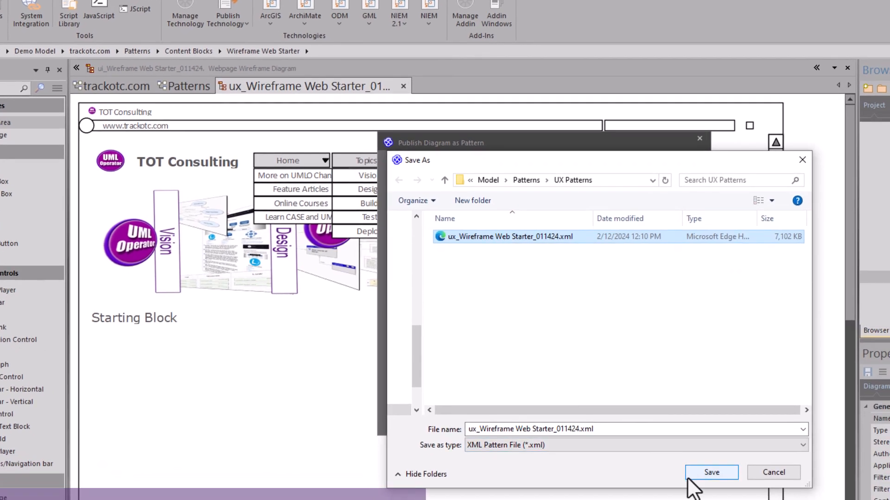
left_click(711, 473)
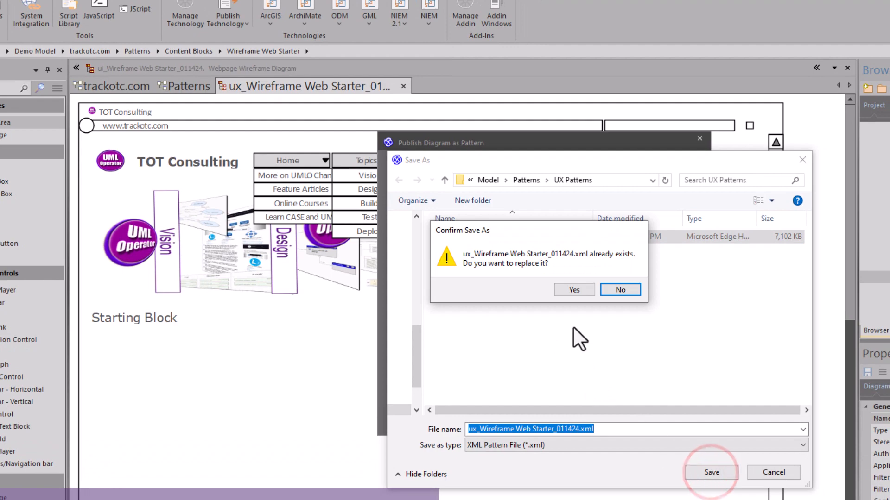
left_click(574, 290)
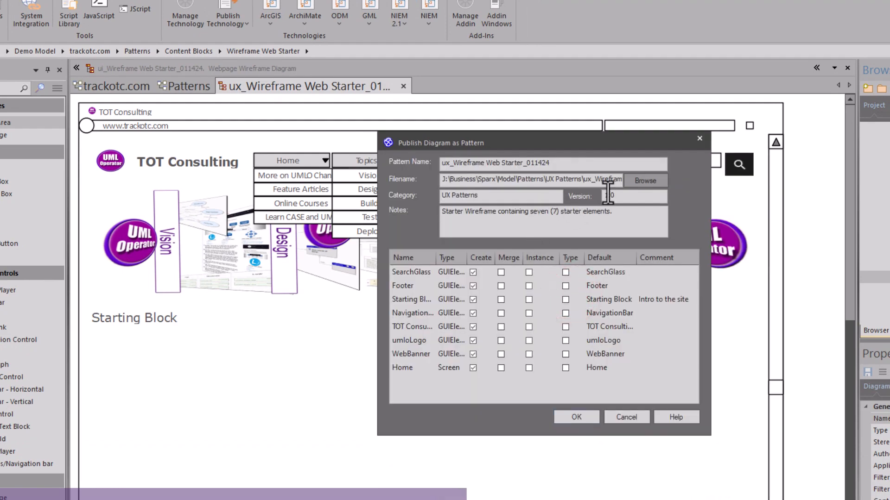
double_click(609, 195)
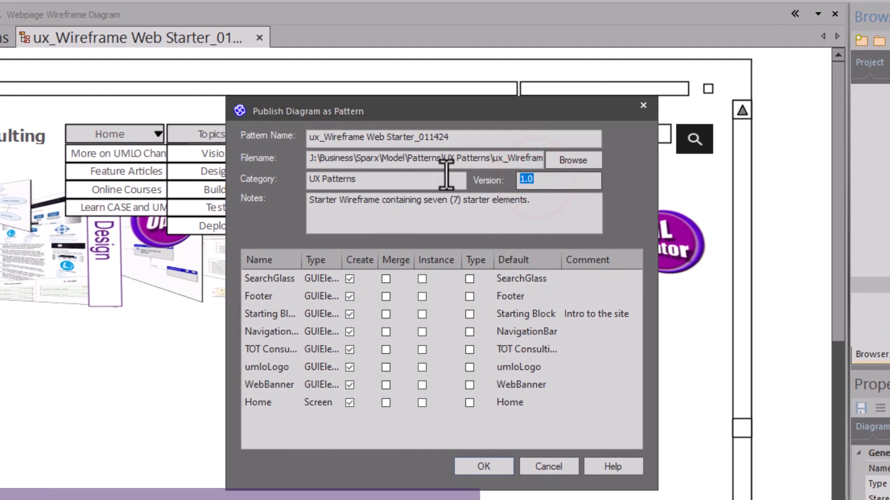
type("0.0")
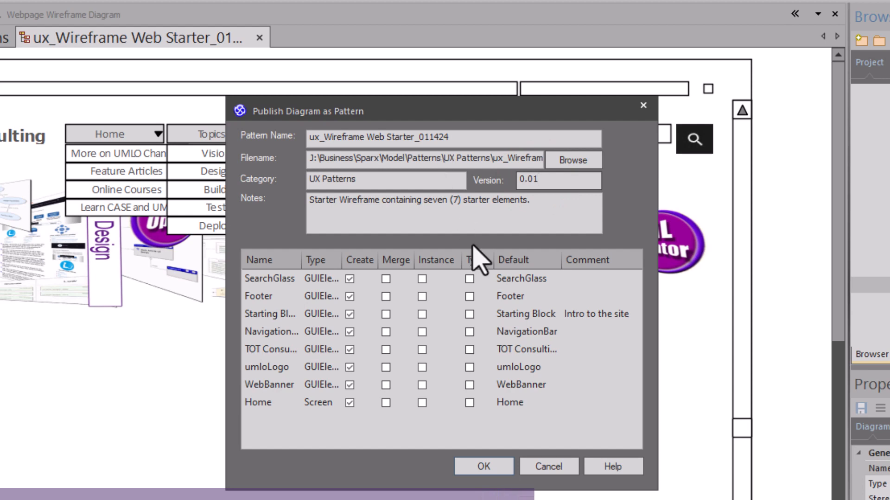
Publish the wireframe diagram as a pattern and import ux_Wireframe Web Starter_011424.xml into the model's Patterns resources
left_click(484, 467)
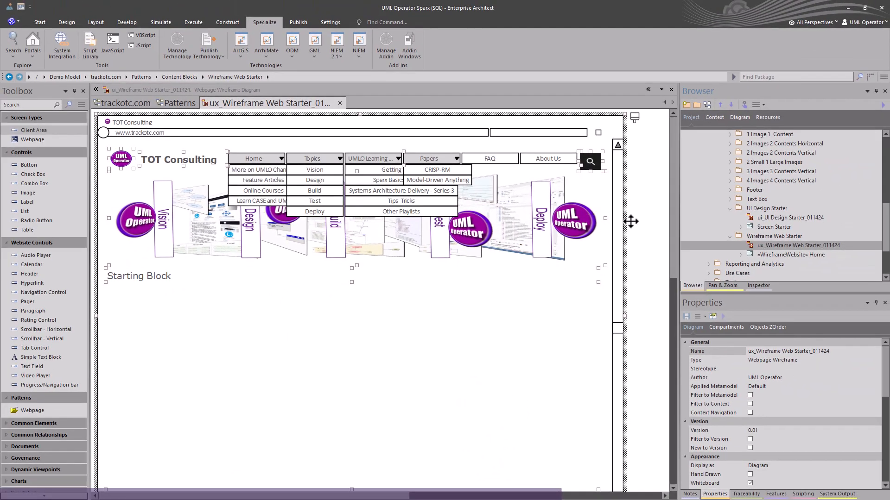
left_click(760, 119)
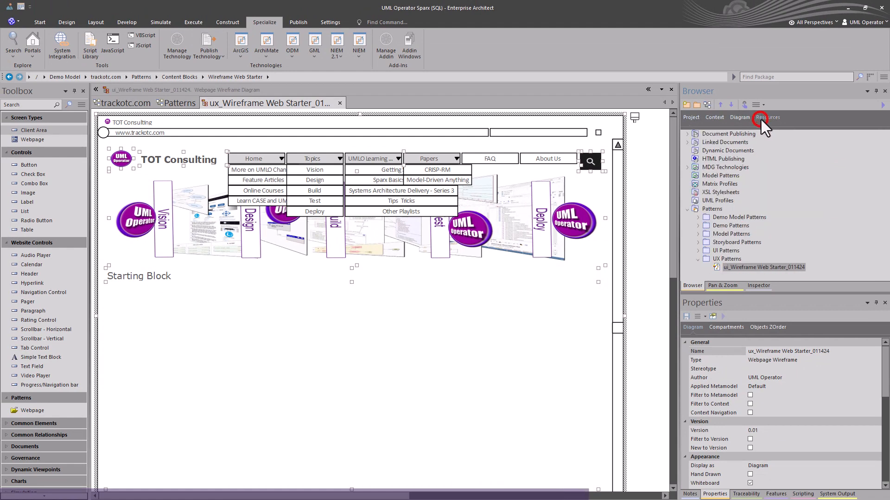
left_click(707, 208)
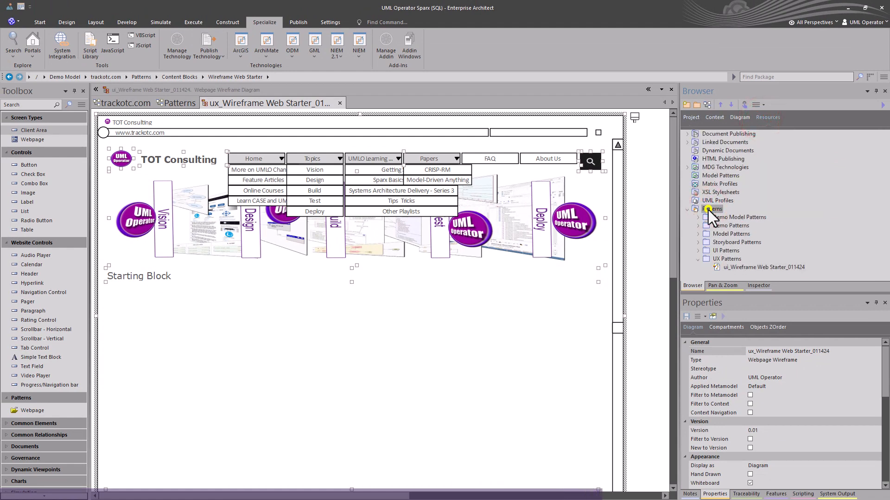
left_click(716, 212)
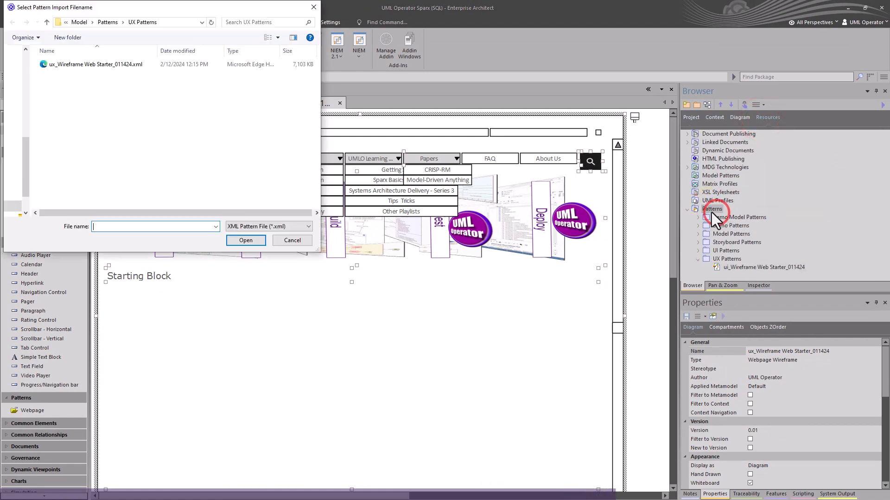
left_click(146, 10)
left_click_drag(147, 11, 424, 149)
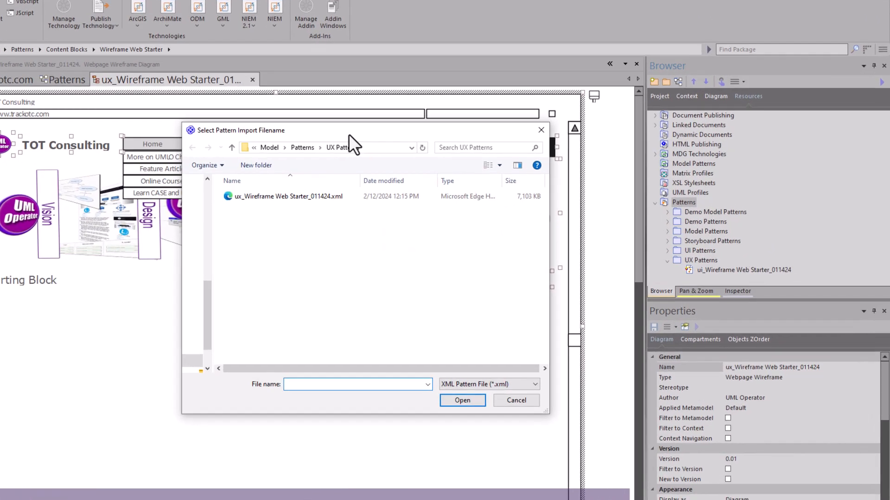
left_click(375, 203)
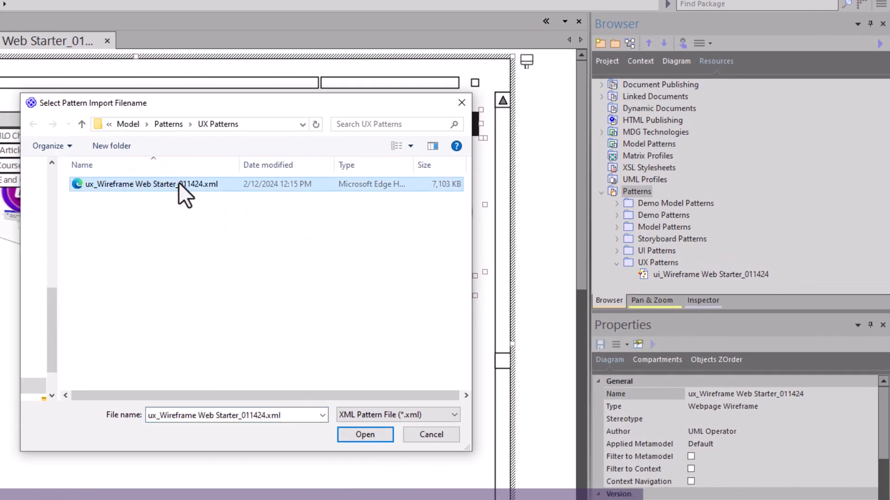
left_click(365, 434)
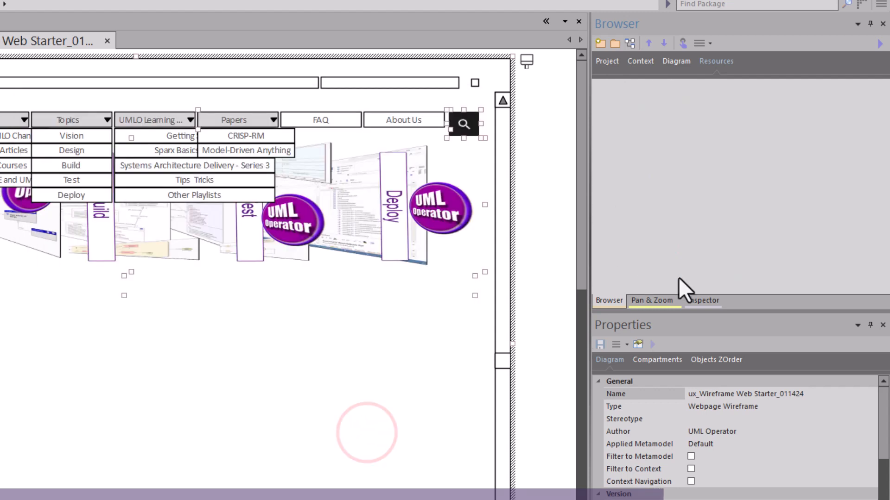
View the details of the imported ux_Wireframe Web Starter_011424 pattern and close them
left_click(669, 278)
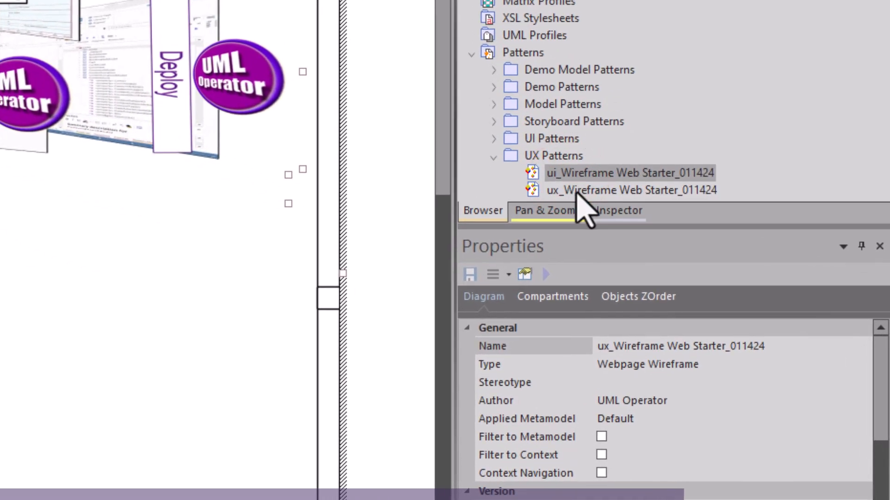
left_click(617, 232)
double_click(577, 190)
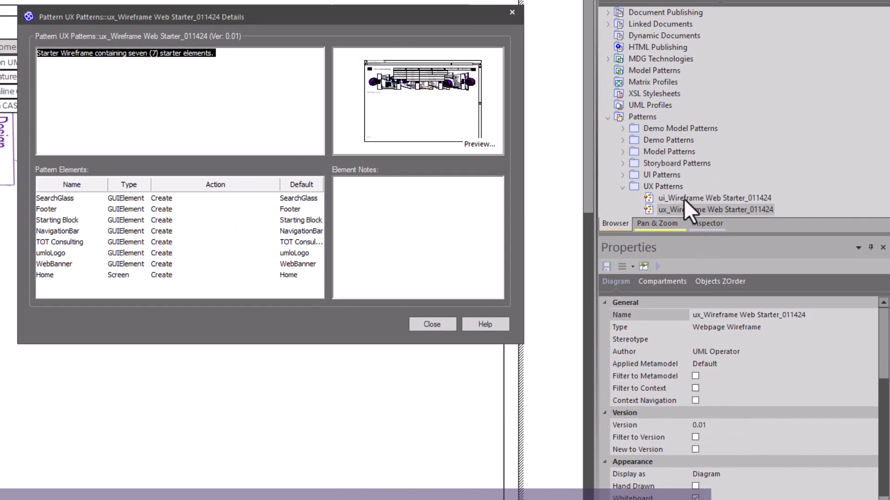
left_click(438, 324)
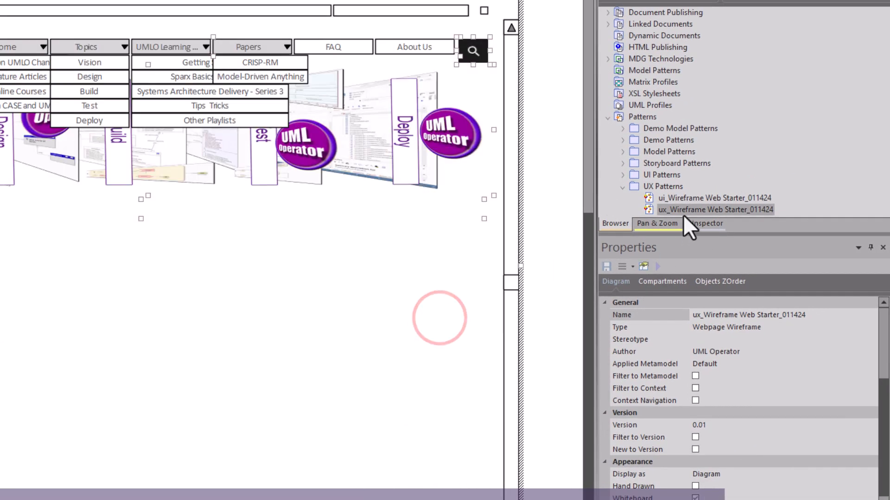
Delete the misnamed ui_Wireframe Web Starter_011424 pattern from the UX Patterns category and confirm the removal
left_click(688, 197)
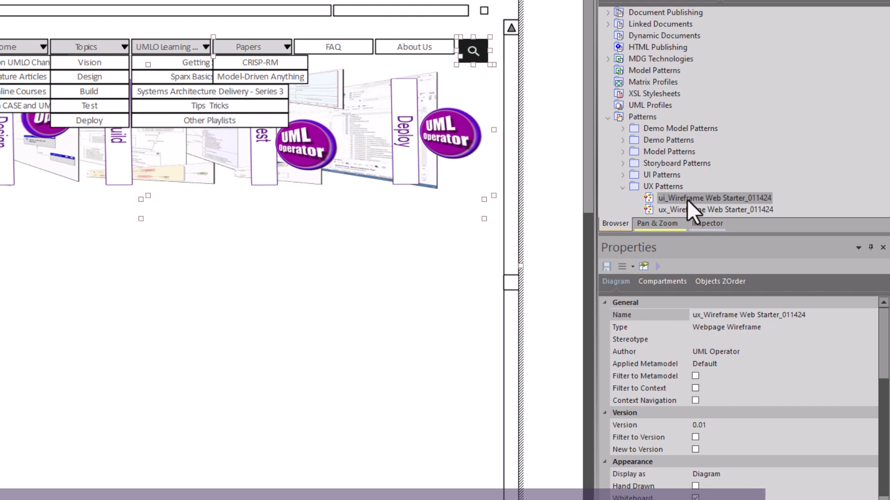
right_click(687, 199)
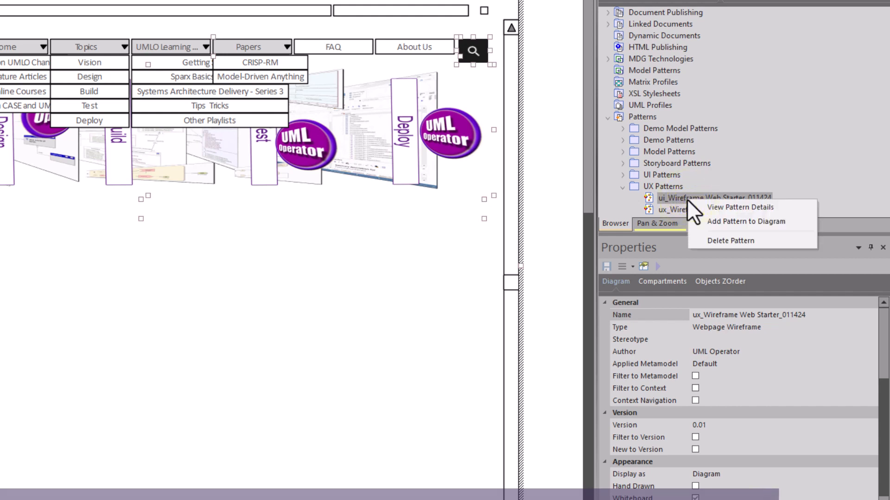
left_click(702, 241)
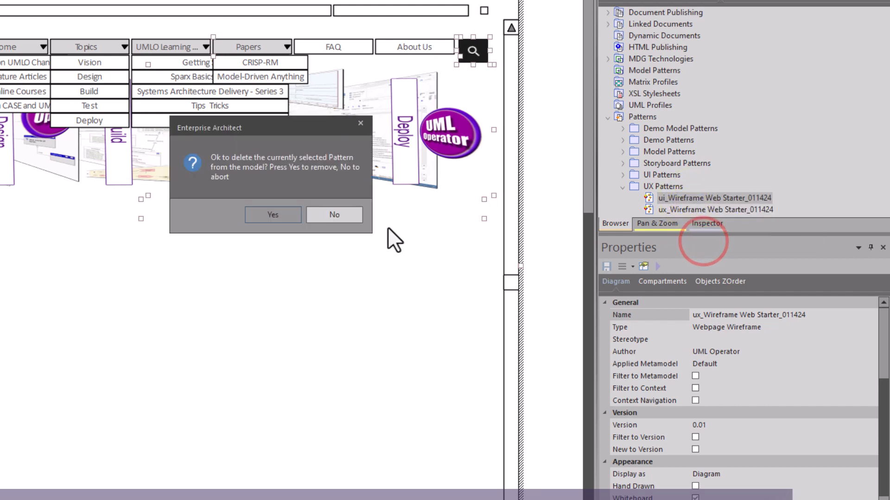
left_click(291, 215)
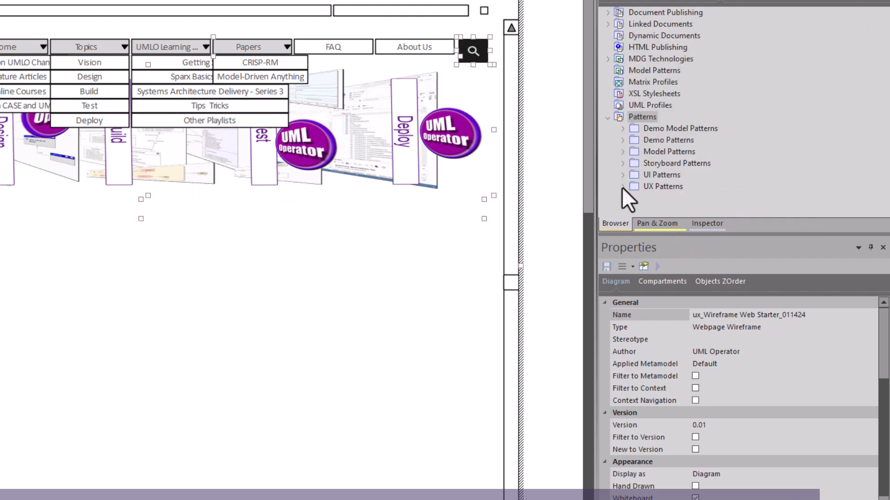
Open the details of the remaining pattern in UX Patterns and preview it at an enlarged size
left_click(622, 187)
left_click(663, 198)
double_click(663, 199)
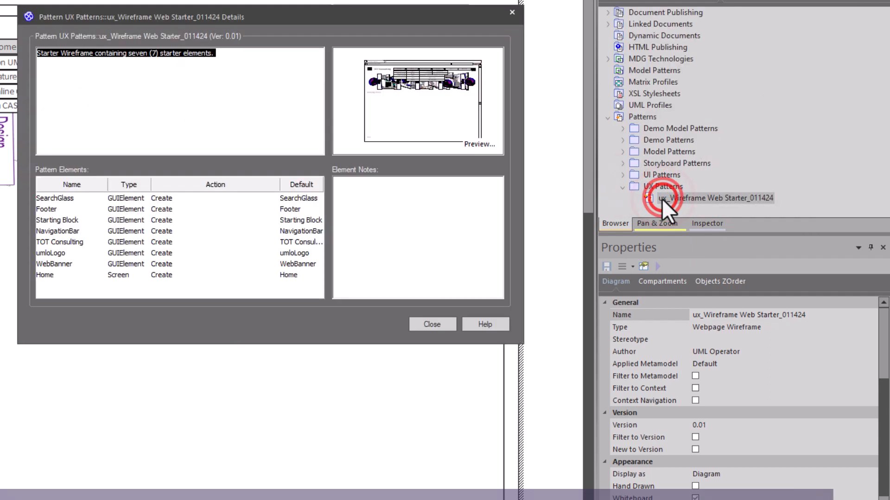
left_click(477, 143)
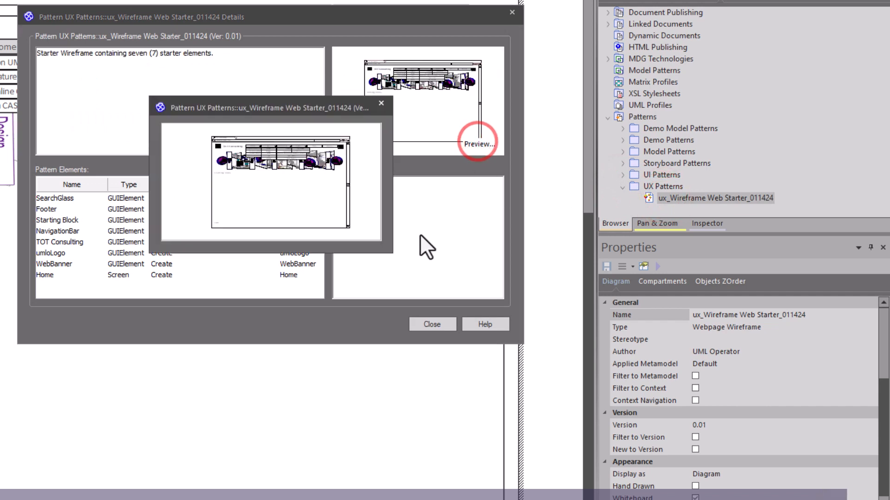
left_click_drag(393, 251, 778, 499)
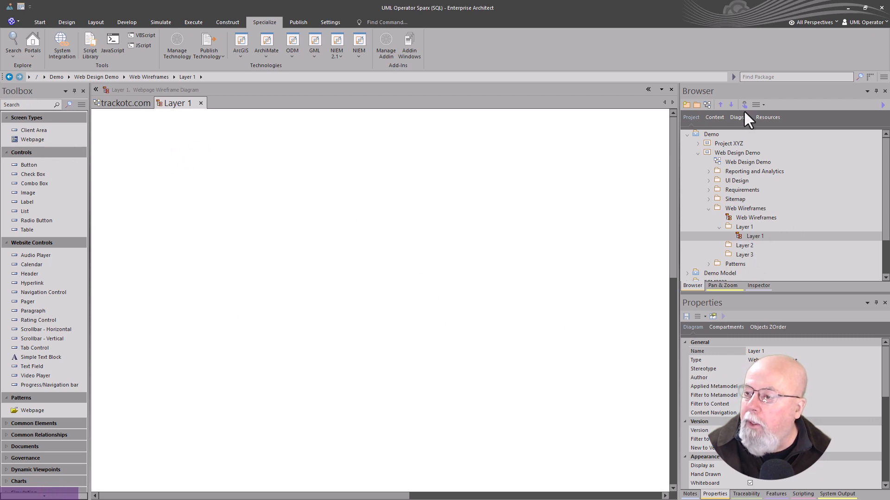
Start adding the ux_Wireframe Web Starter_011424 pattern from the UX Patterns resources to the Layer 1 diagram
left_click(766, 117)
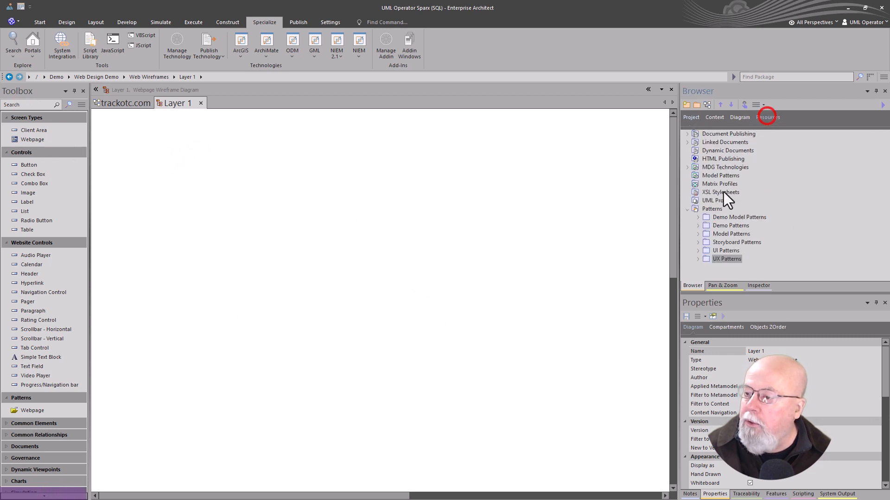
left_click(700, 259)
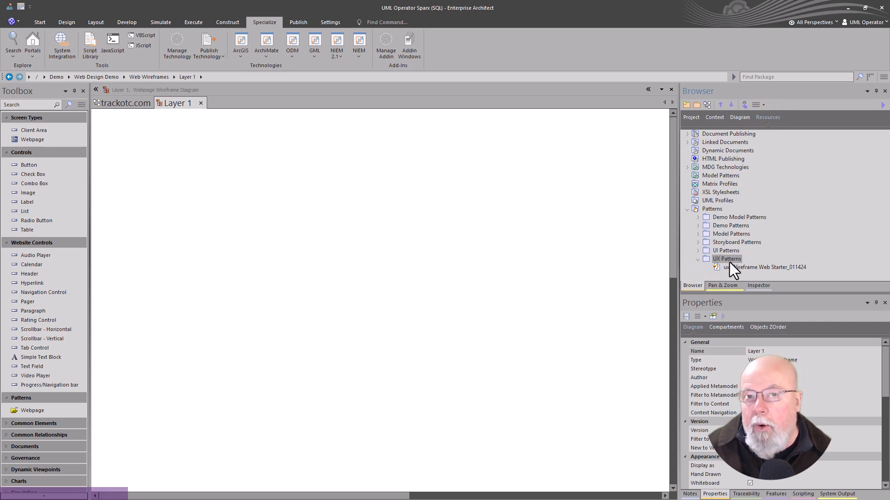
left_click(698, 250)
left_click(698, 243)
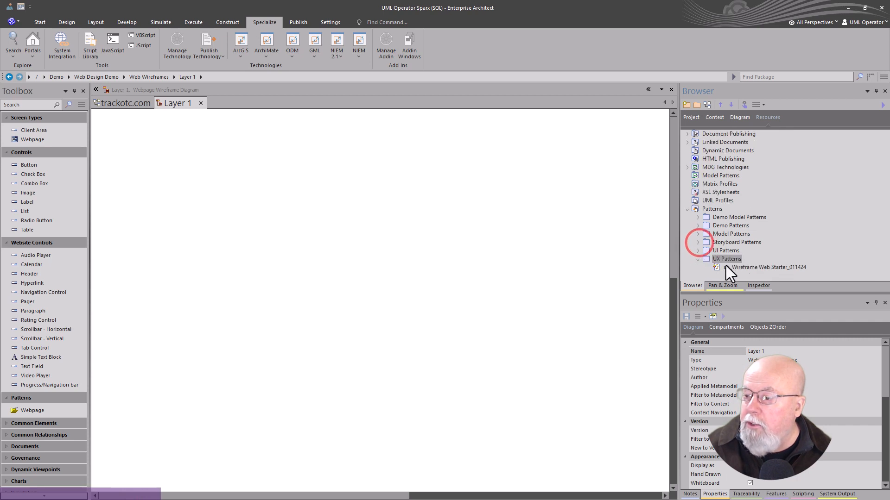
left_click(734, 266)
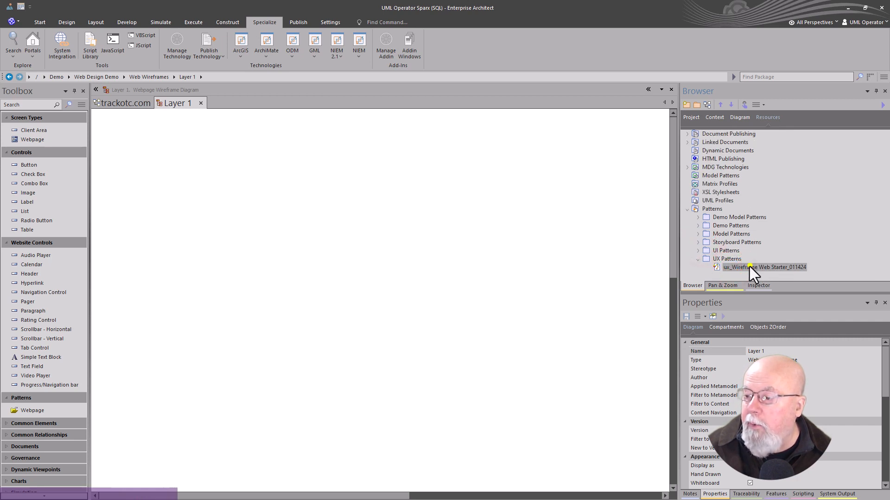
right_click(750, 267)
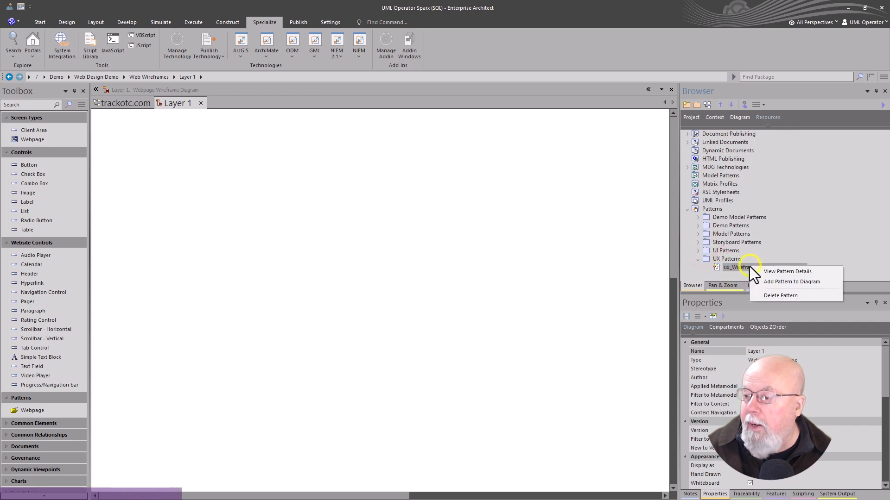
left_click(769, 282)
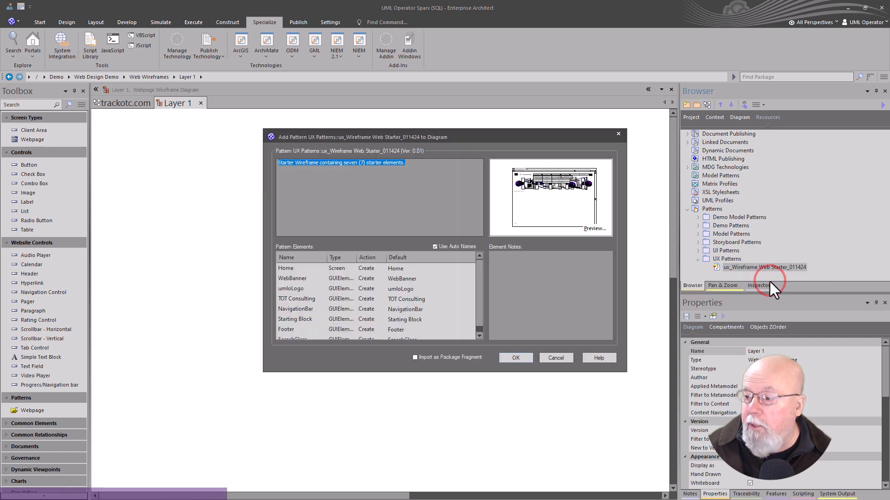
Preview the pattern being added to Layer 1 at an enlarged size and close the preview
left_click(592, 232)
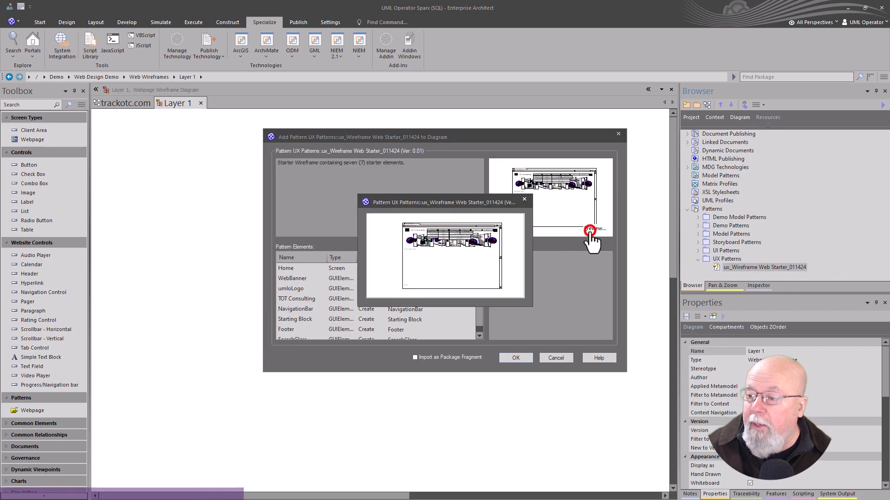
left_click_drag(531, 303, 657, 449)
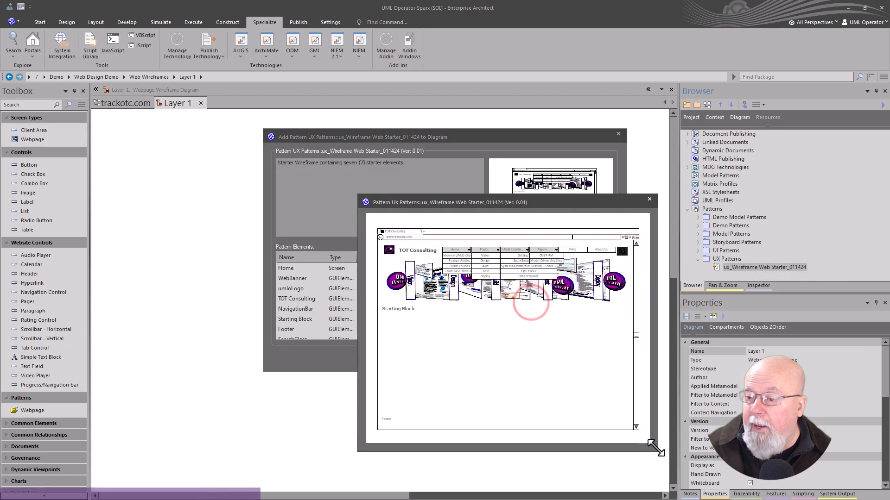
left_click(650, 199)
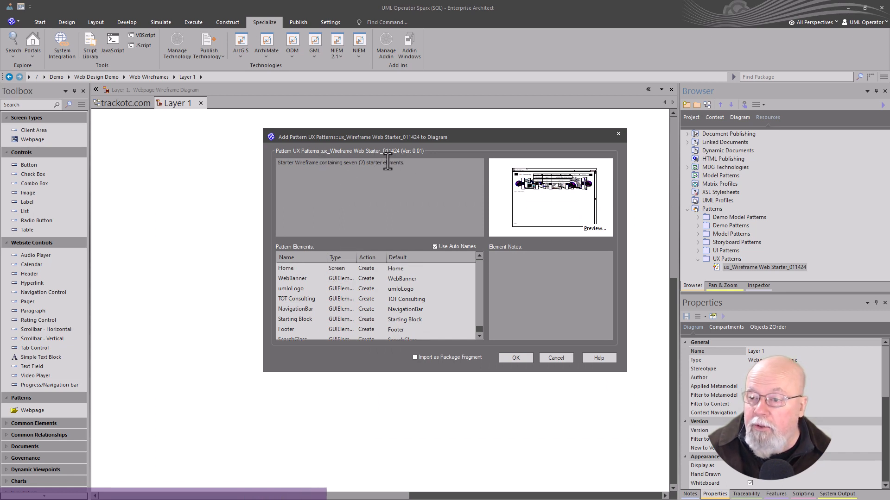
Confirm adding the wireframe pattern to the current Layer 1 diagram and deselect the inserted elements
left_click(516, 359)
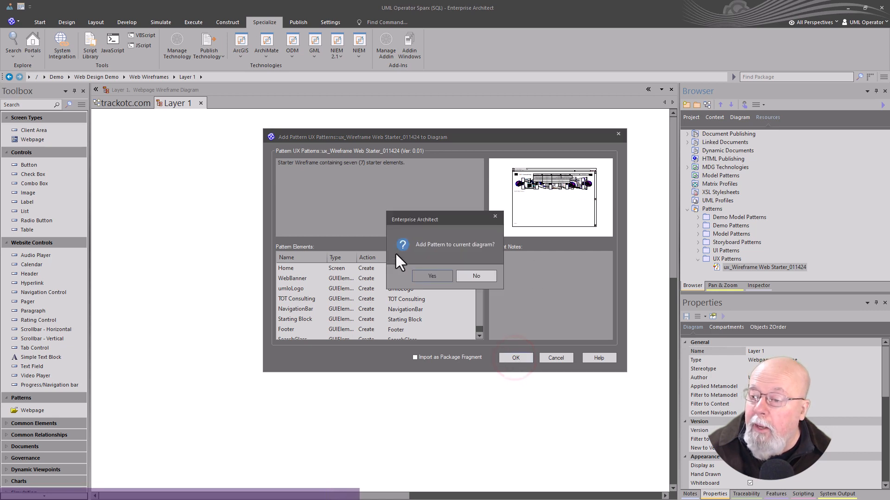
left_click(434, 278)
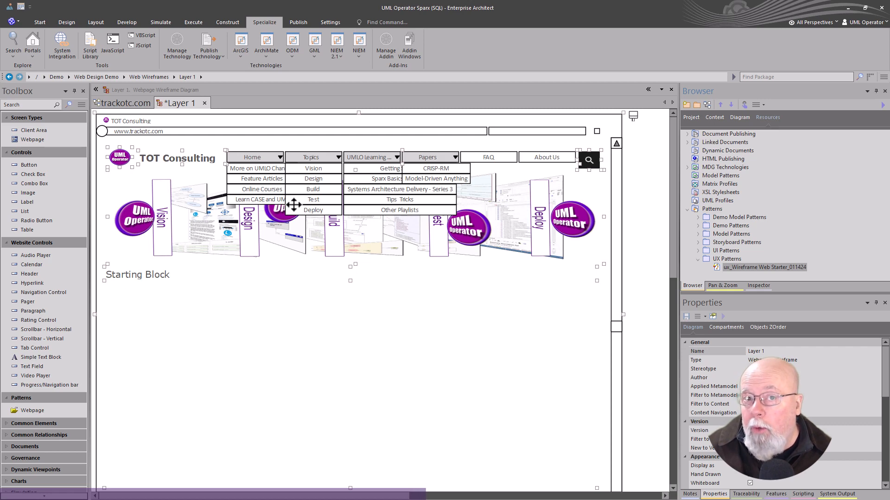
left_click(642, 336)
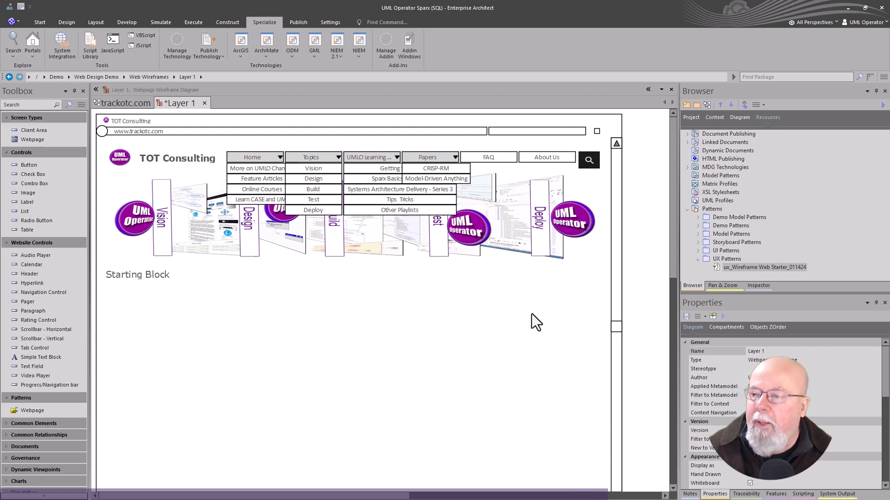
Select the web banner, check ui_SearchGraphicBlack.jpg, UML_Operator_Logo.png and UMLOperator TOTC Banner.jpg in the Image Manager, and close it
left_click(309, 234)
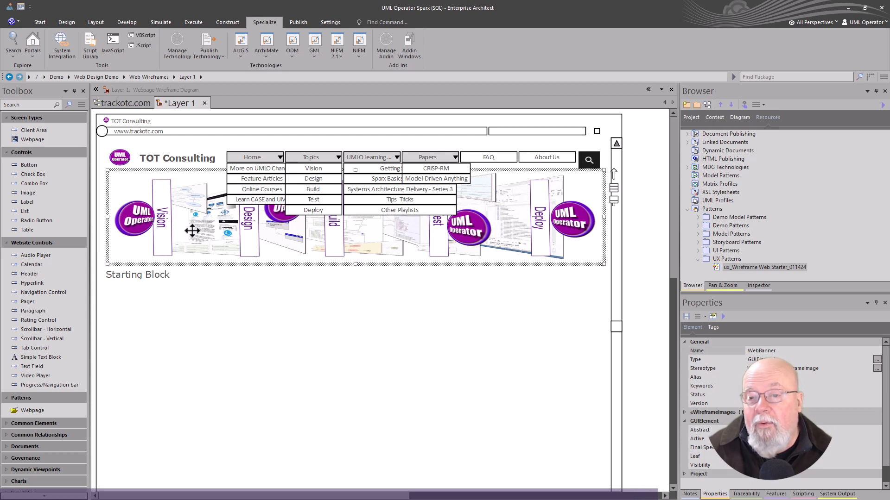
left_click(327, 22)
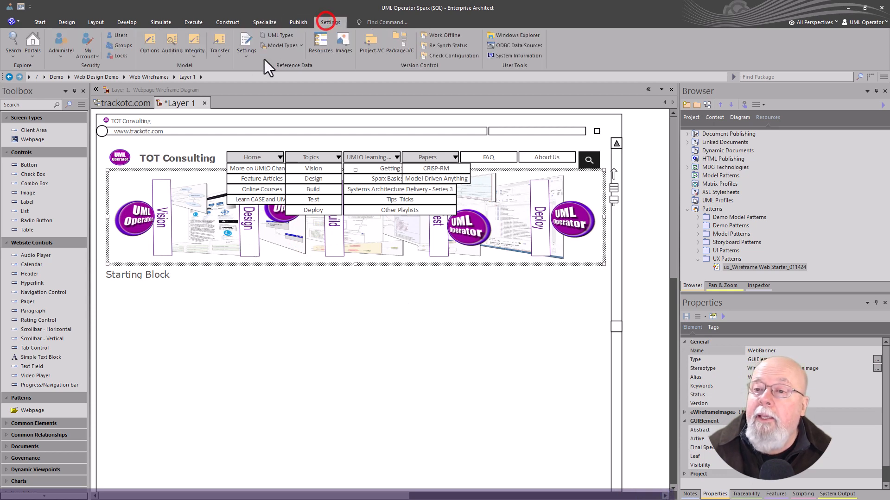
left_click(342, 56)
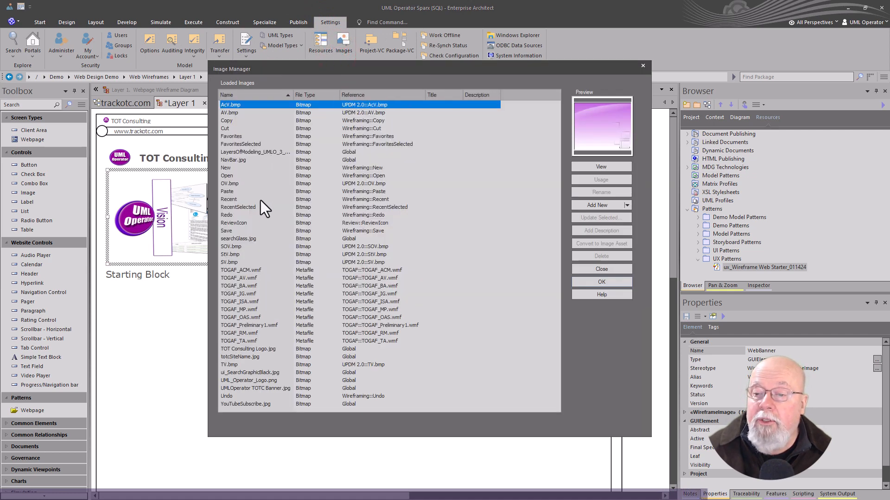
left_click(259, 373)
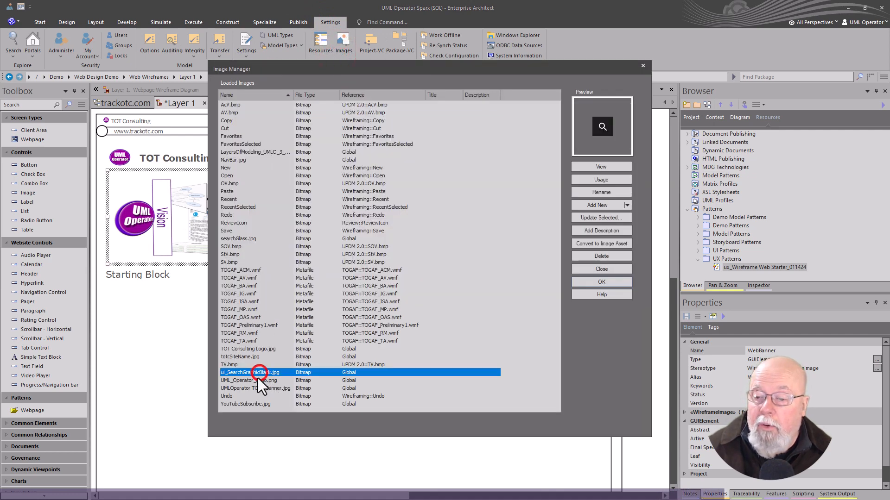
left_click(256, 380)
left_click(256, 388)
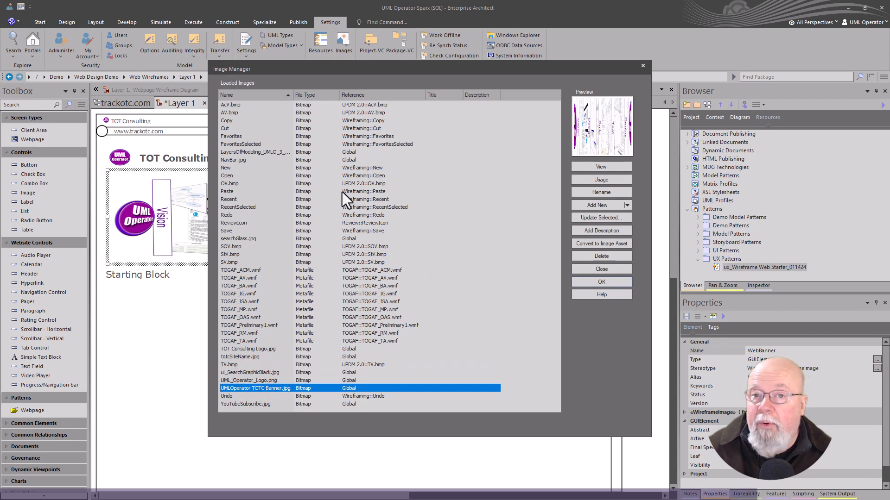
left_click(642, 65)
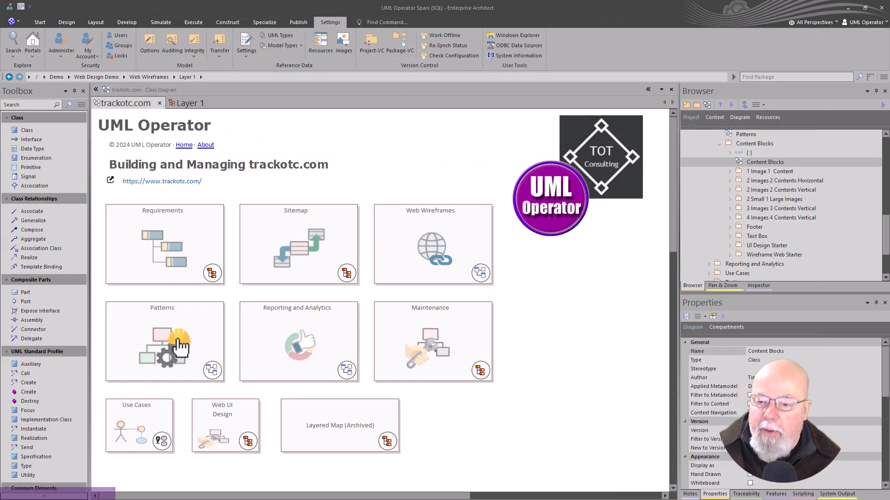
Open the Content Blocks diagram from Patterns, preview the 1 Image 1 Content block's wireframe and close the preview
double_click(170, 338)
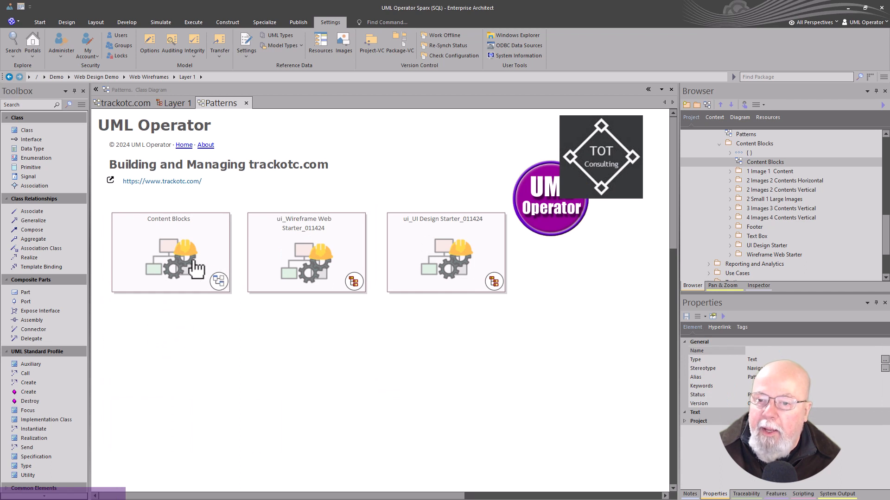
double_click(170, 233)
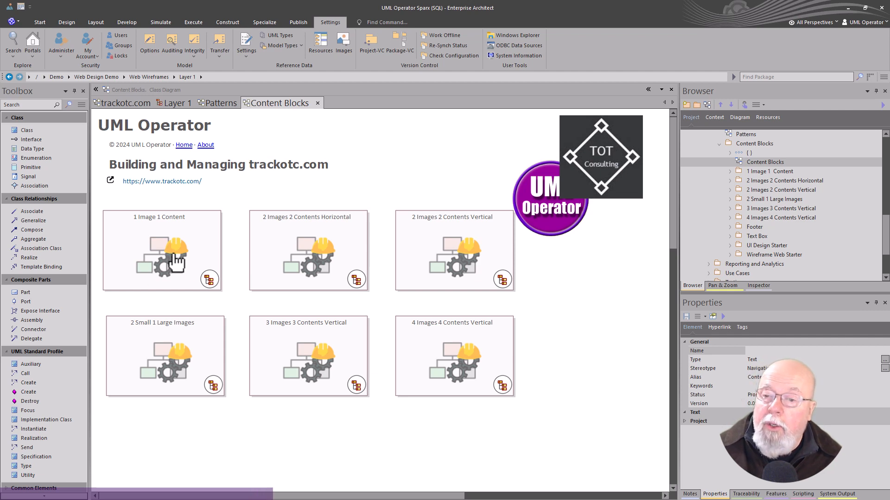
left_click(153, 225)
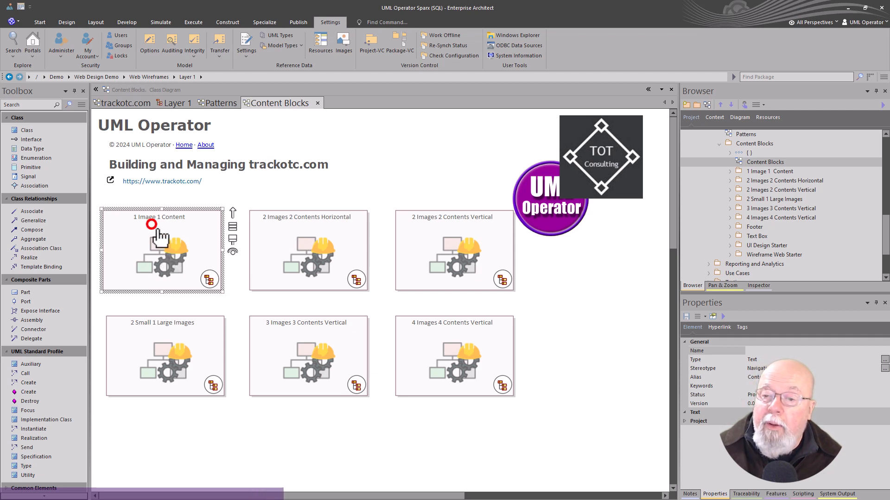
left_click(204, 282)
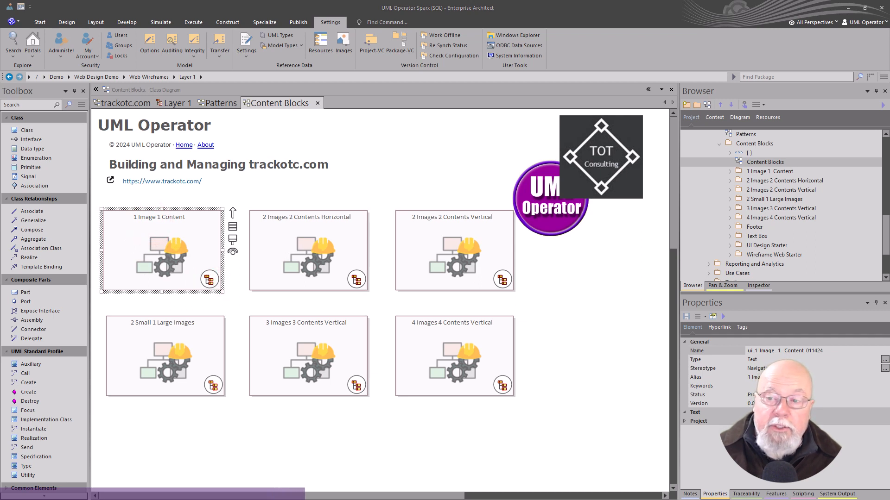
left_click_drag(1, 160, 596, 323)
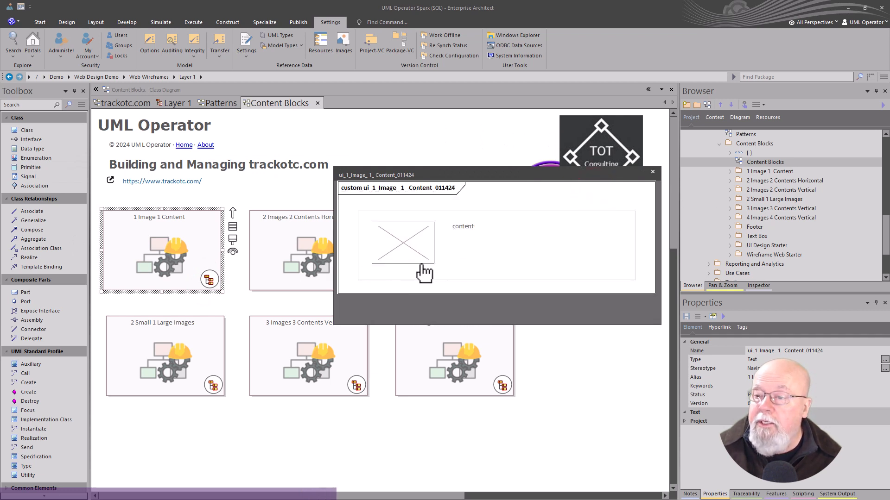
left_click(652, 172)
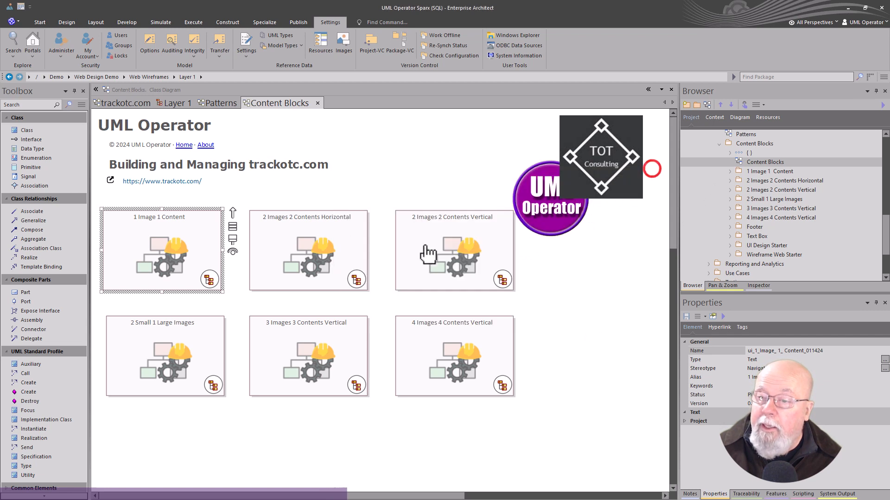
Preview the 2 Images 2 Contents Horizontal, 2 Images 2 Contents Vertical and 3 Images 3 Contents Vertical blocks, closing each preview
left_click(360, 280)
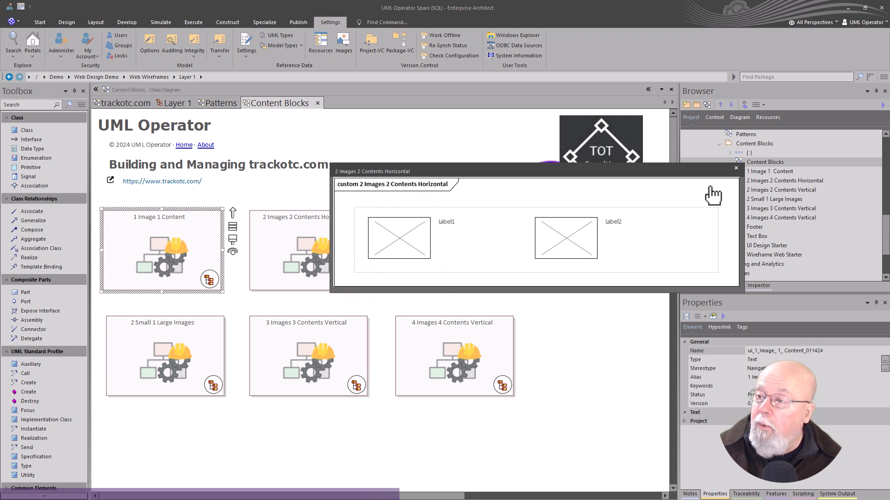
left_click(734, 169)
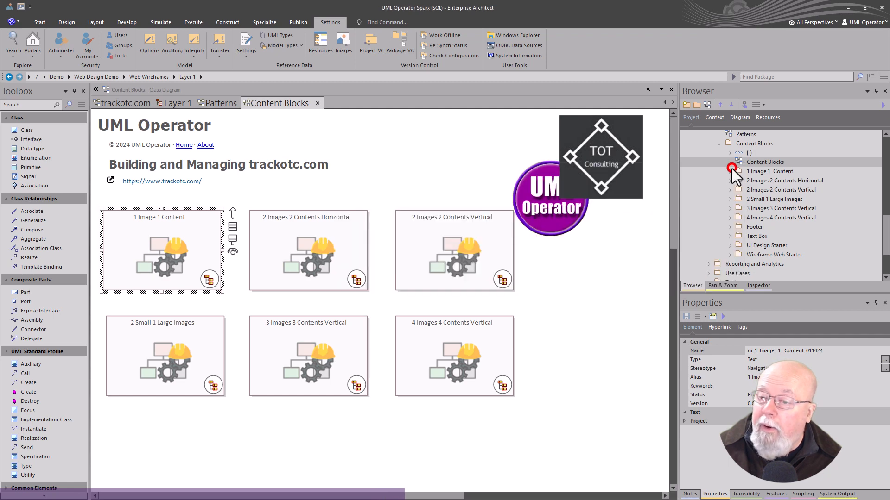
left_click(502, 280)
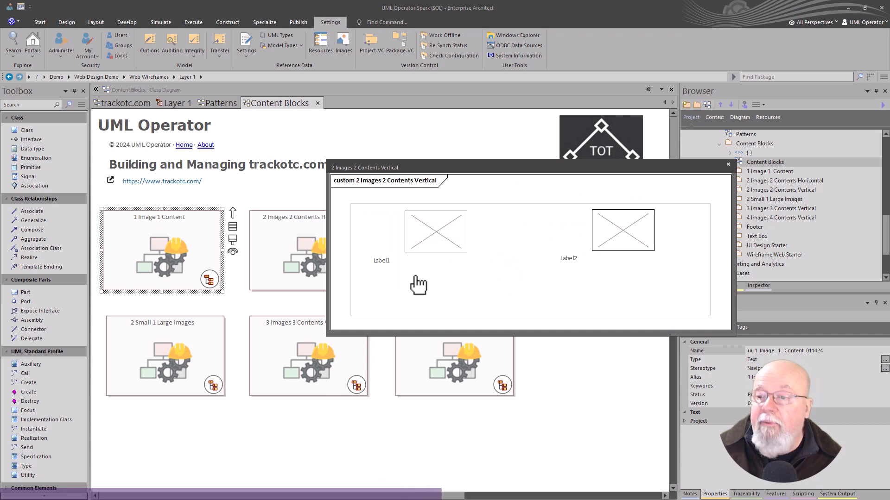
left_click(732, 165)
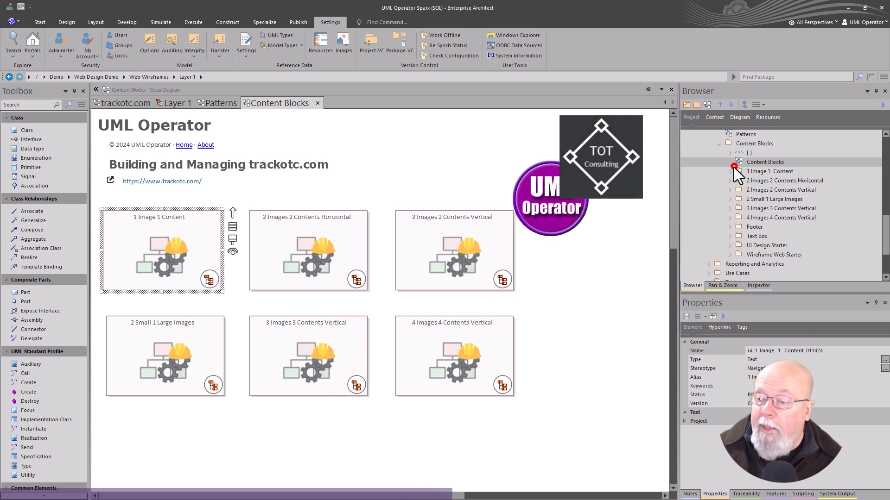
left_click(355, 386)
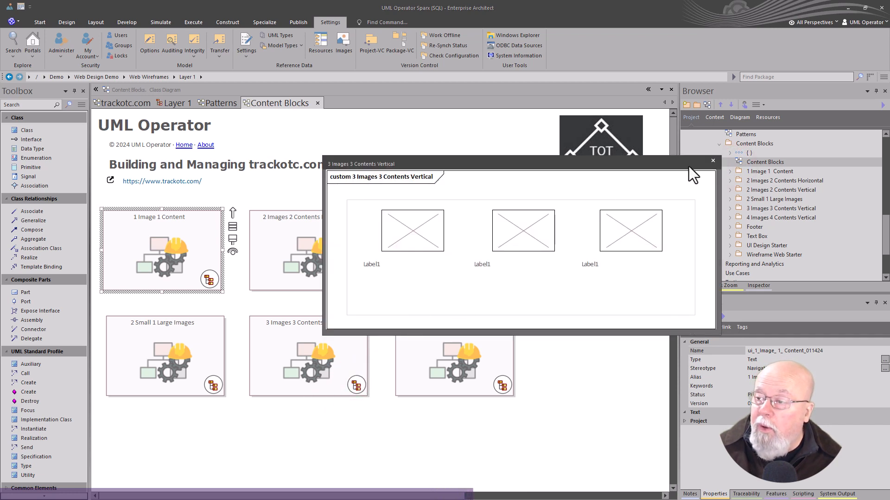
left_click(712, 161)
Open the 3 Images 3 Contents Vertical diagram and examine its client area, label and image elements against the Image and Label controls
double_click(316, 366)
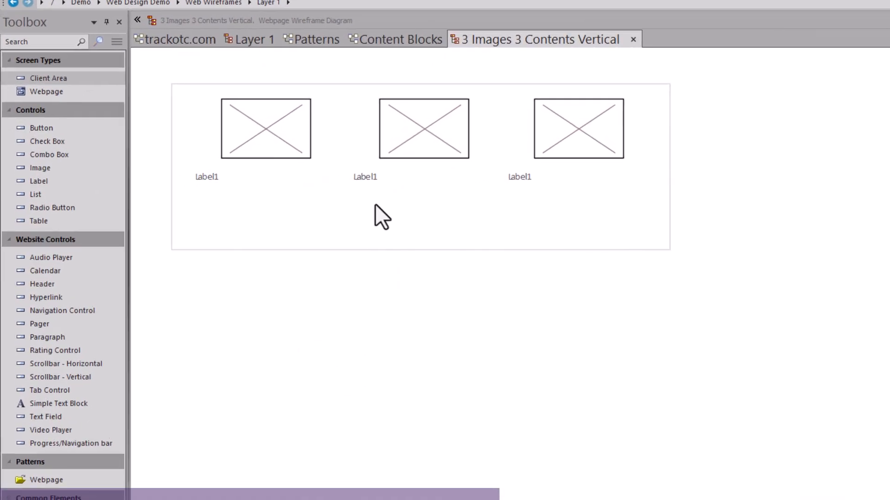
left_click(249, 226)
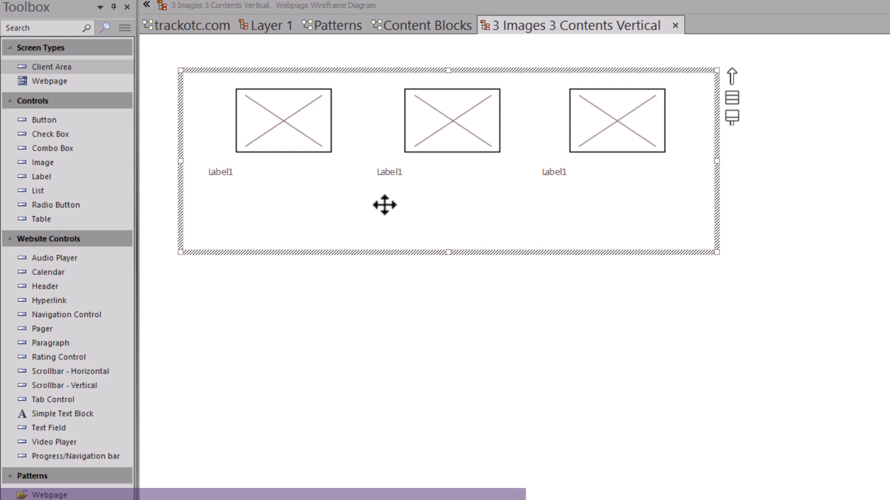
left_click(224, 174)
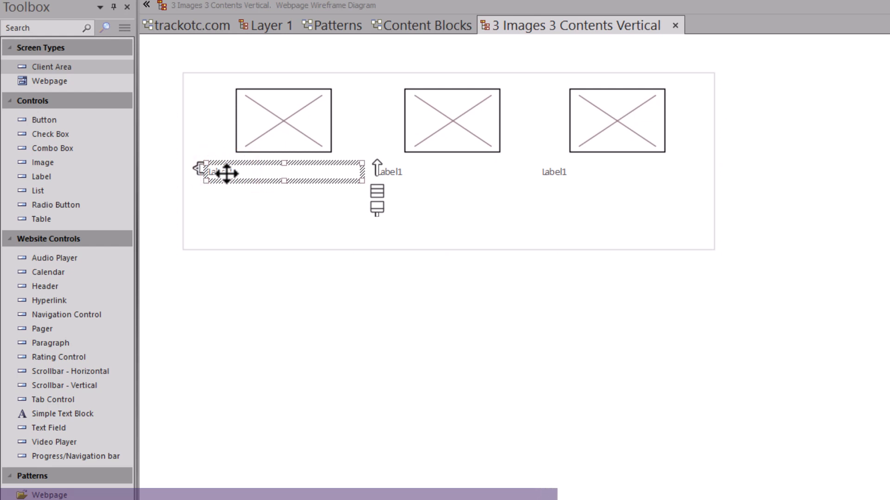
left_click(382, 336)
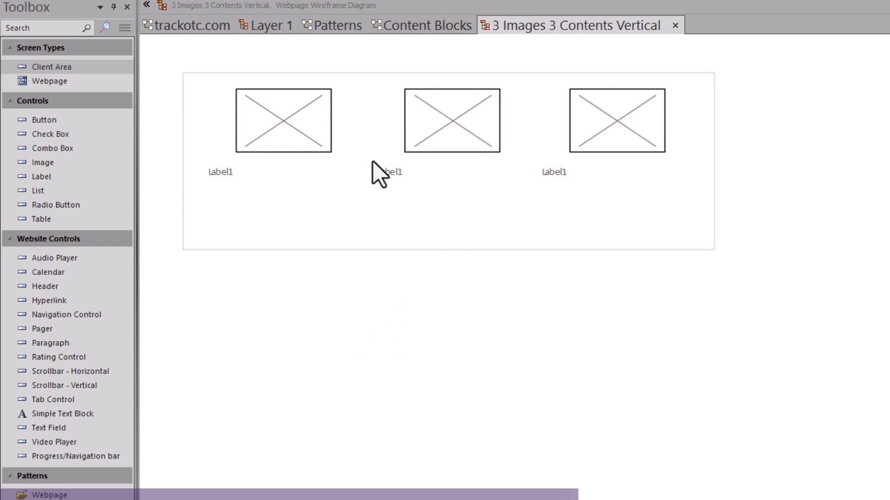
left_click(302, 129)
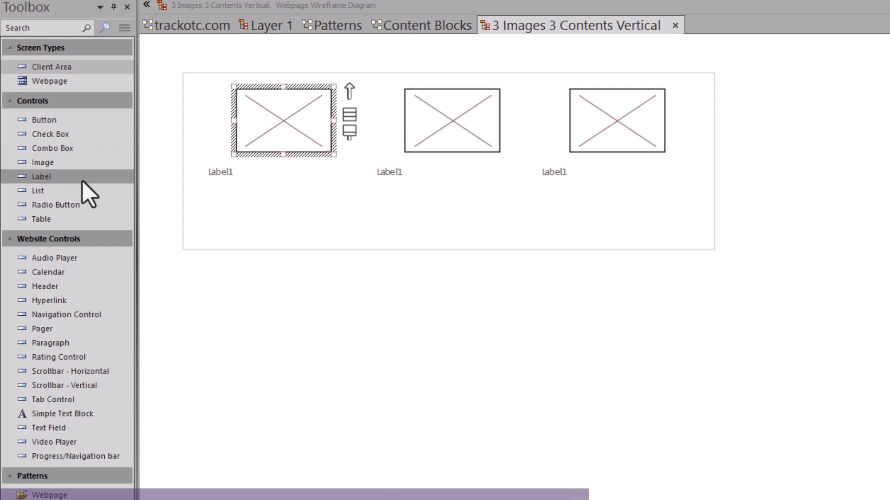
left_click(52, 165)
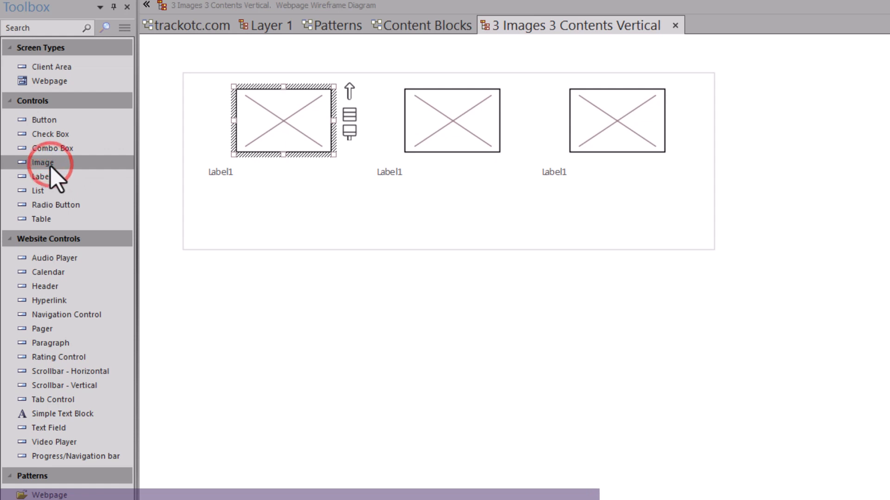
left_click(51, 176)
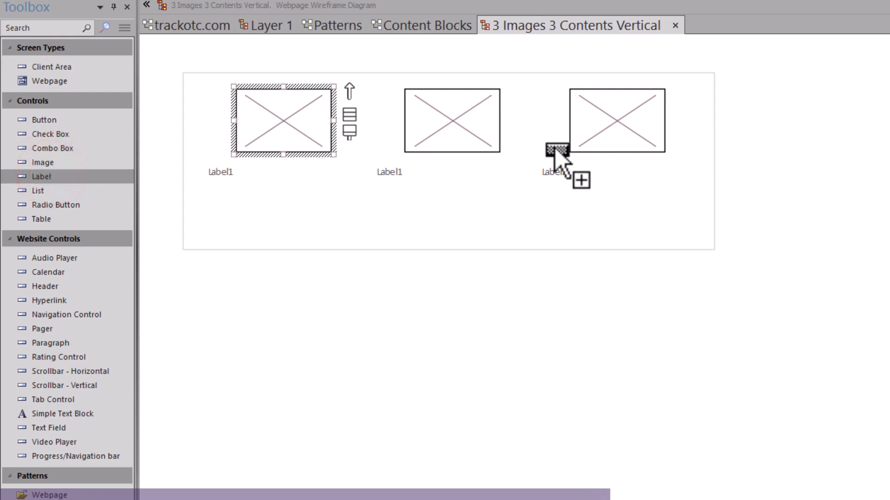
left_click(441, 271)
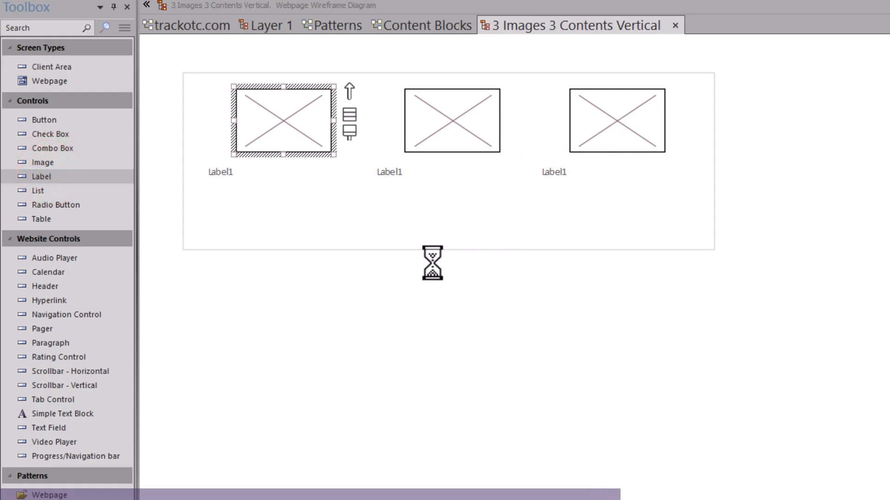
Return to the Layer 1 diagram and expand the UI Patterns group in the model's resources
left_click(331, 27)
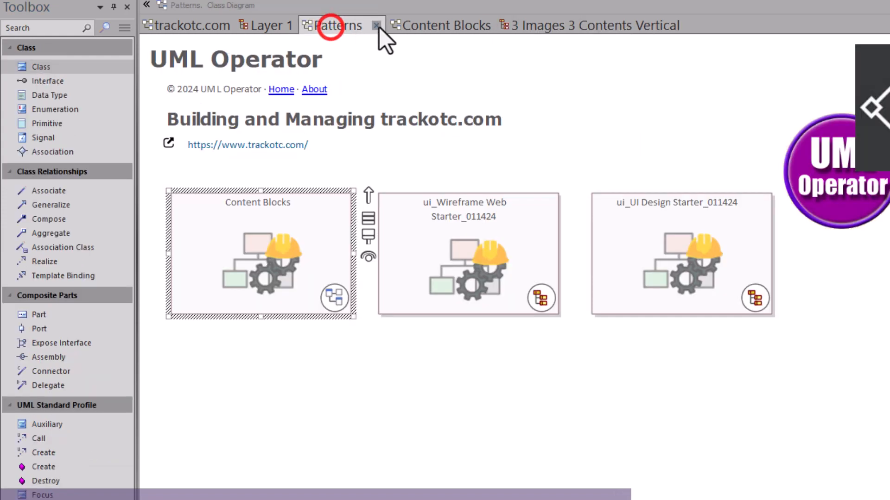
left_click(415, 27)
left_click(317, 28)
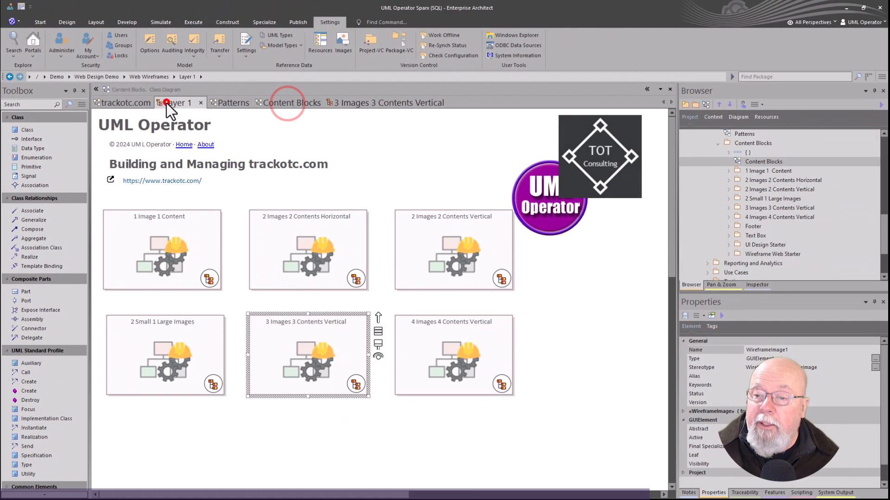
left_click(254, 30)
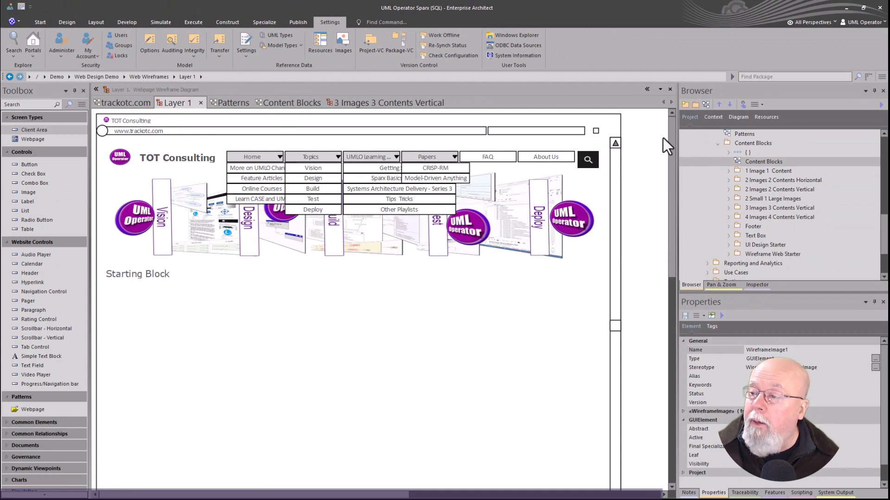
left_click(763, 117)
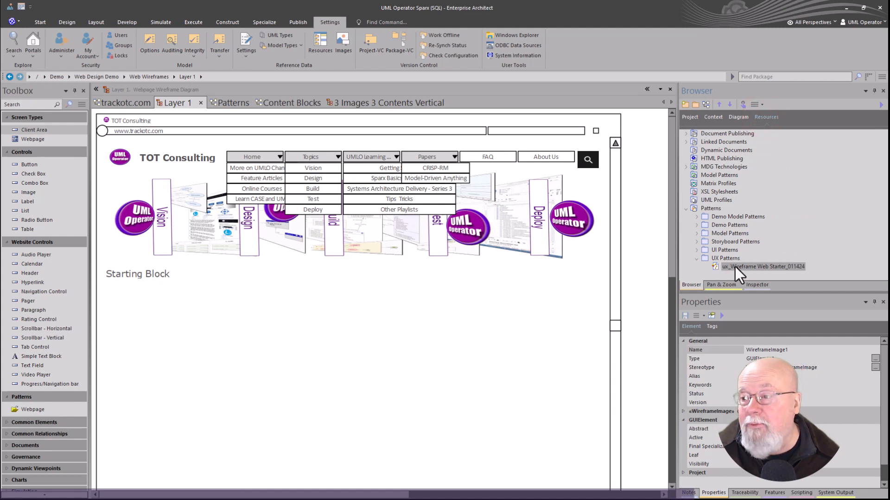
left_click(697, 249)
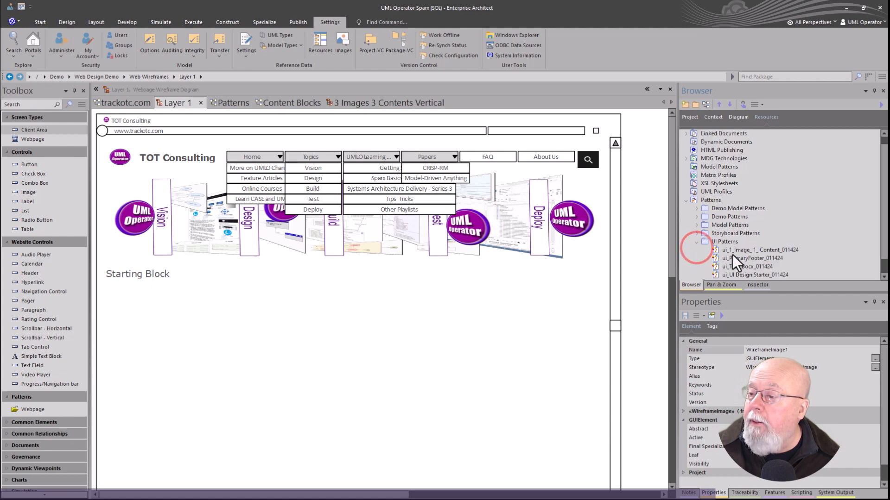
Review the details of the ui_1_Image_ 1_ Content_011424 pattern, preview it at an enlarged size, and close both windows
left_click(741, 233)
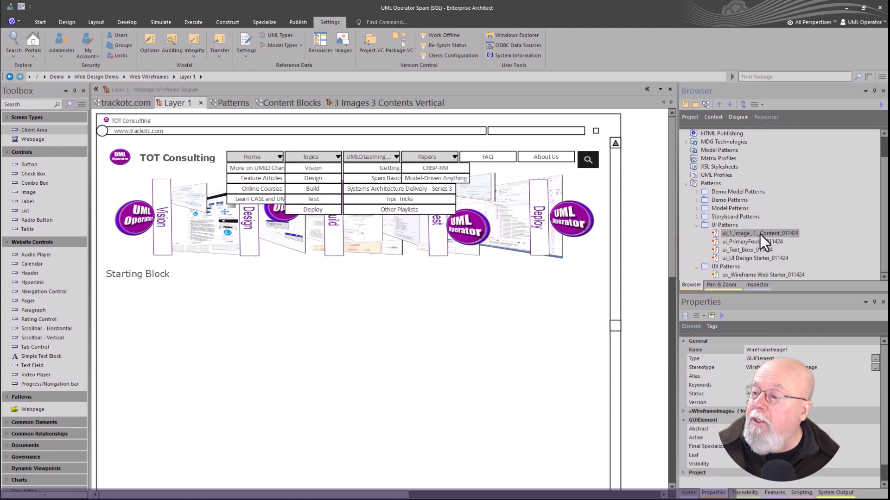
double_click(760, 233)
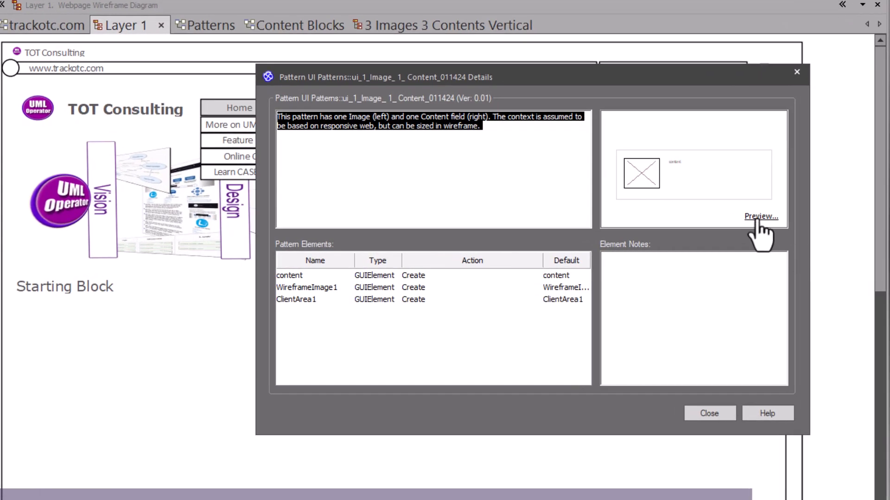
left_click(757, 220)
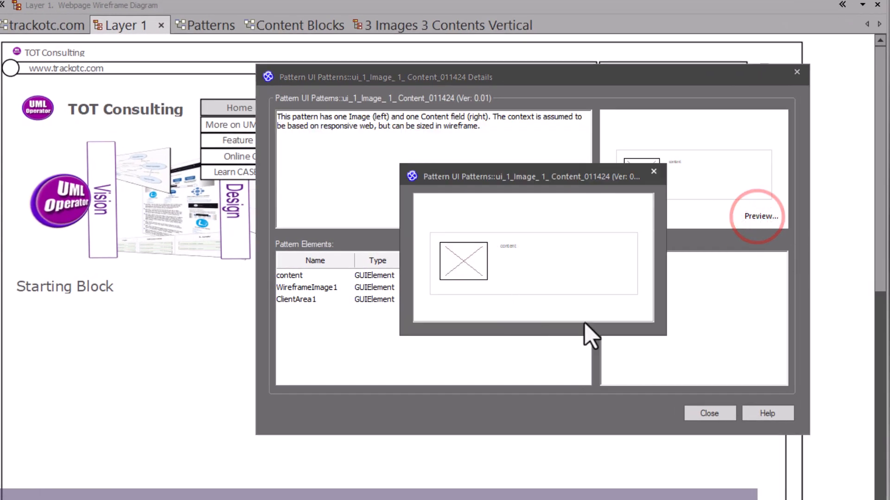
left_click_drag(656, 333, 888, 498)
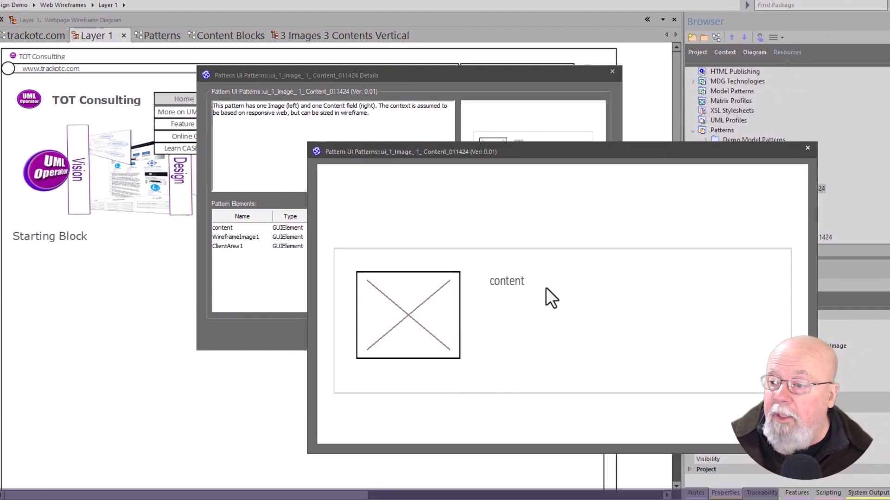
left_click(807, 148)
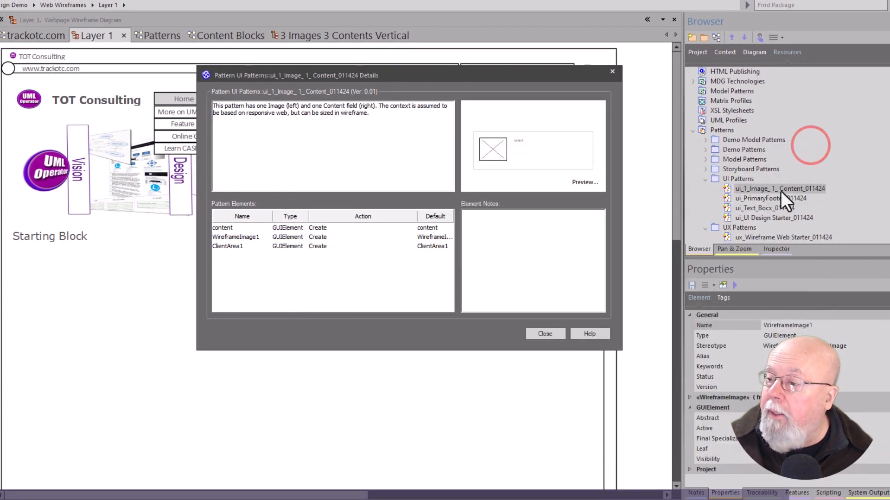
left_click(770, 196)
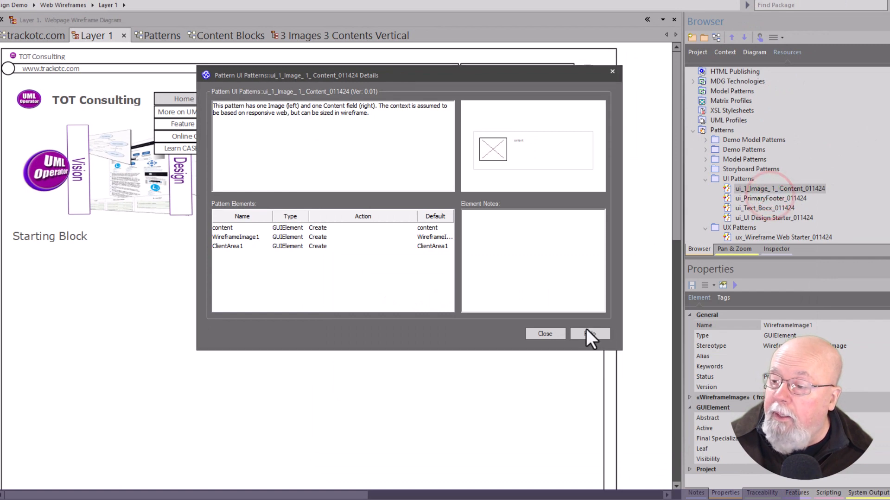
left_click(542, 334)
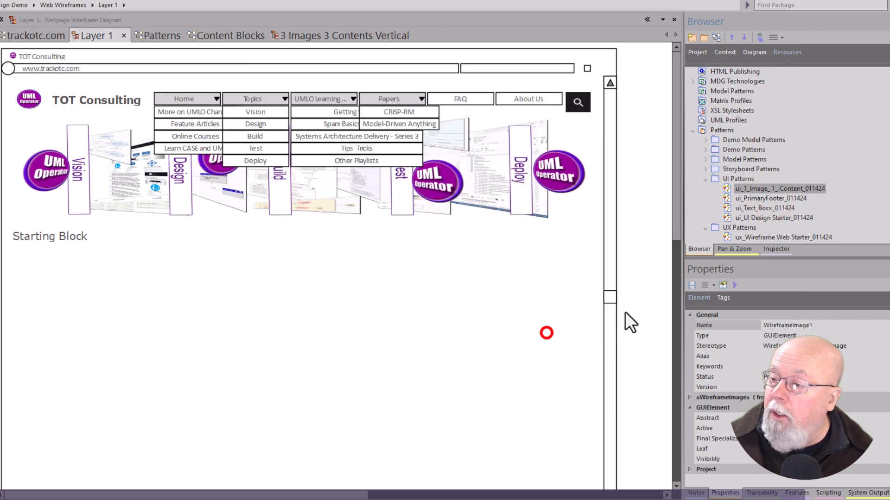
Review the details of the ui_PrimaryFooter_011424 and ui_Text_Bocx_011424 patterns, closing each details window
left_click(751, 200)
double_click(752, 200)
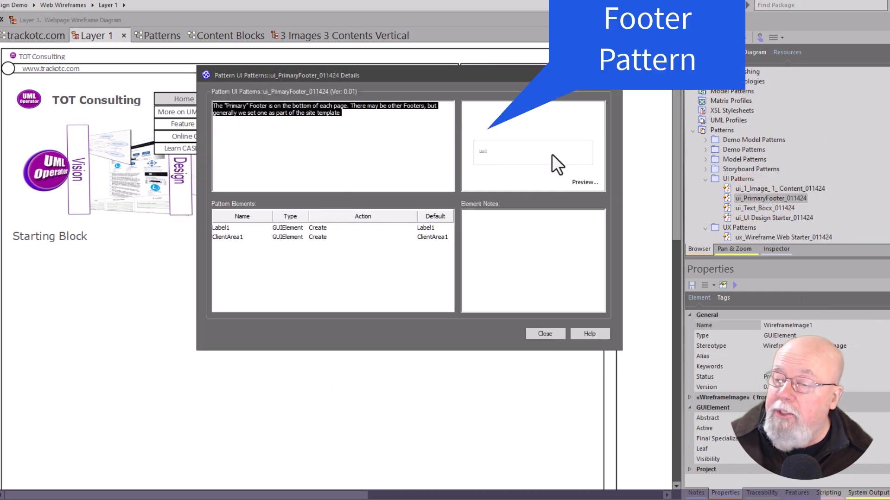
left_click(558, 334)
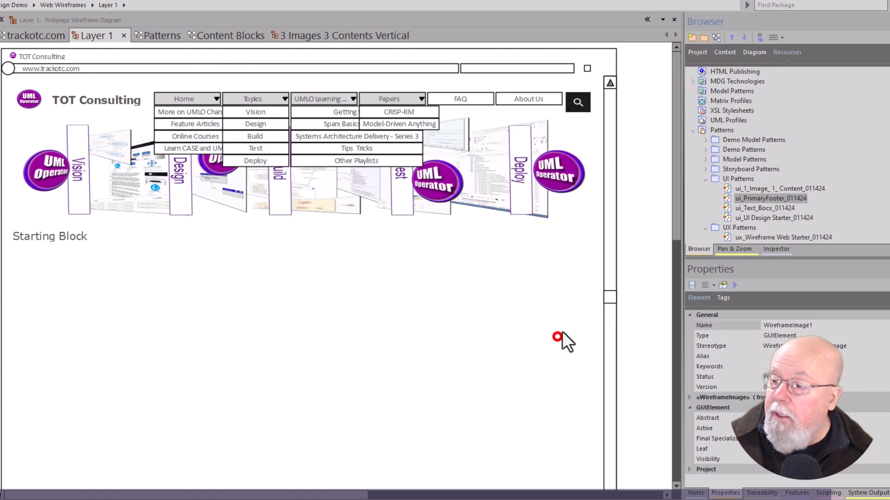
double_click(749, 206)
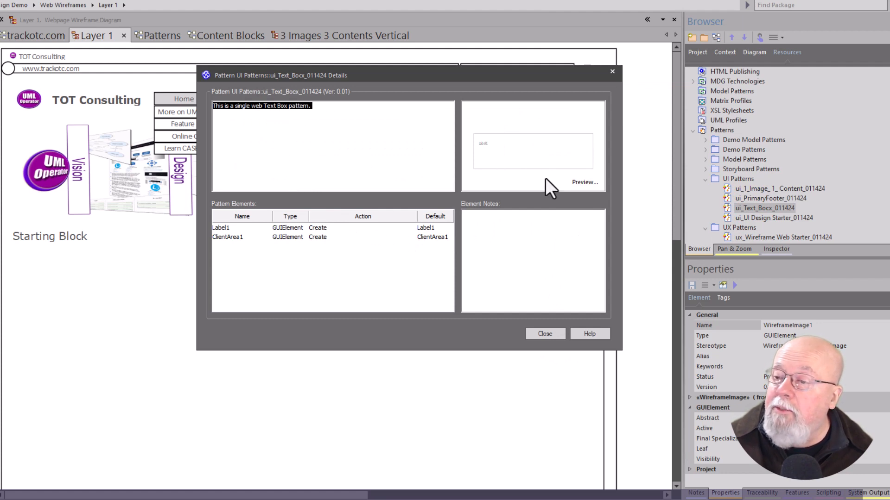
left_click(547, 336)
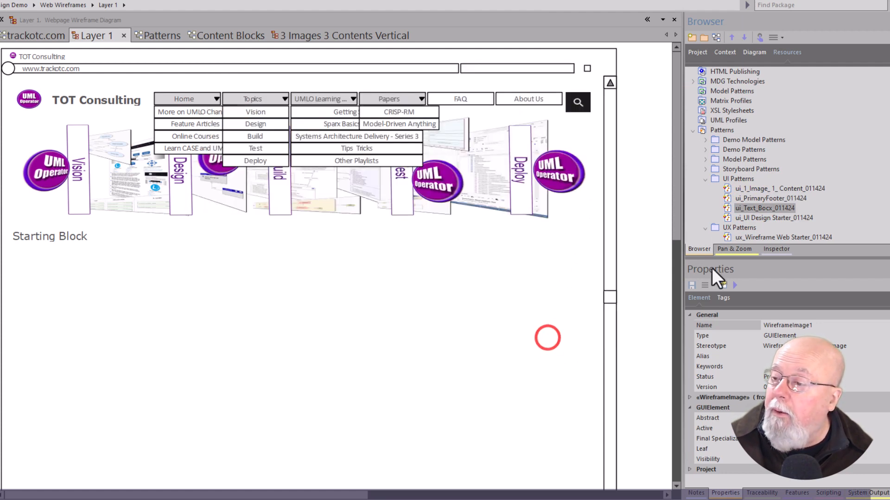
Review the details of the ui_UI Design Starter_011424 pattern and close the details window
double_click(751, 218)
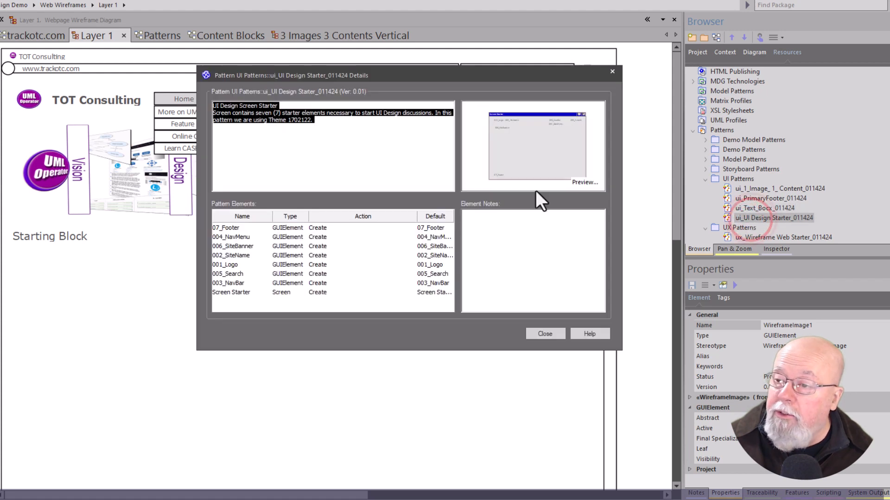
left_click(546, 335)
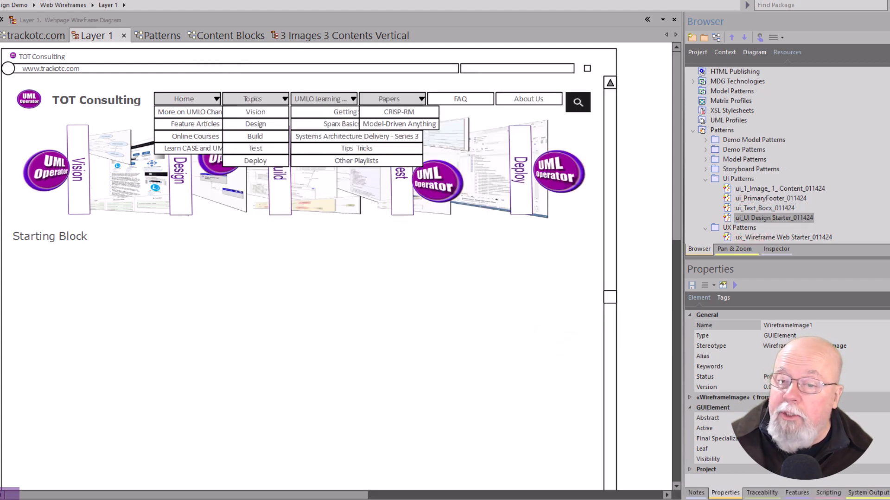
Add the ui_1_Image_ 1_ Content_011424 pattern to the Layer 1 diagram below the Starting Block label
left_click(59, 234)
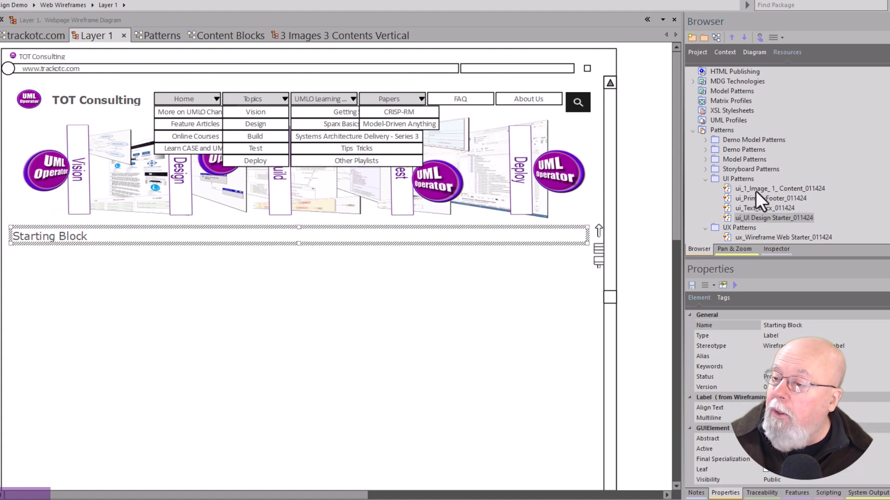
left_click_drag(755, 191, 29, 284)
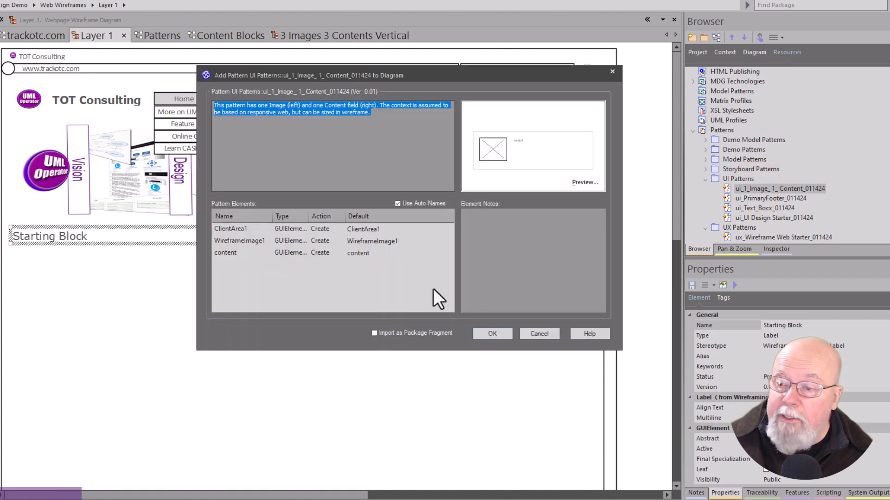
left_click(488, 335)
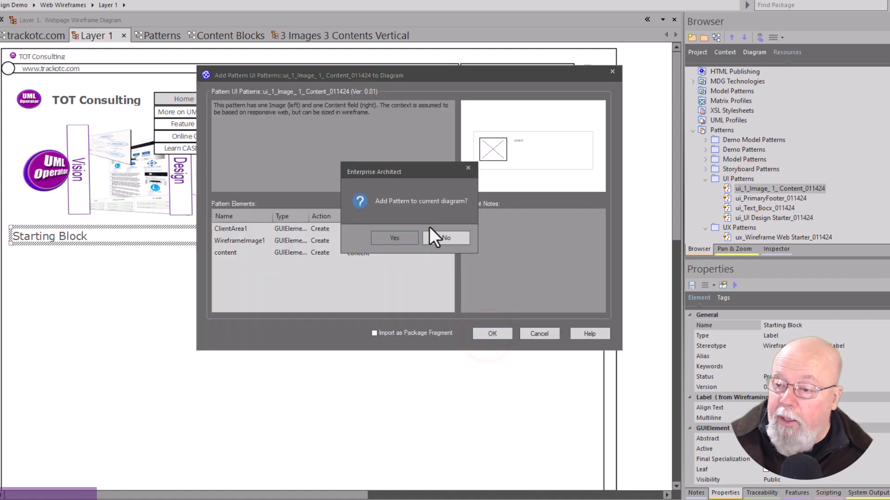
left_click(392, 238)
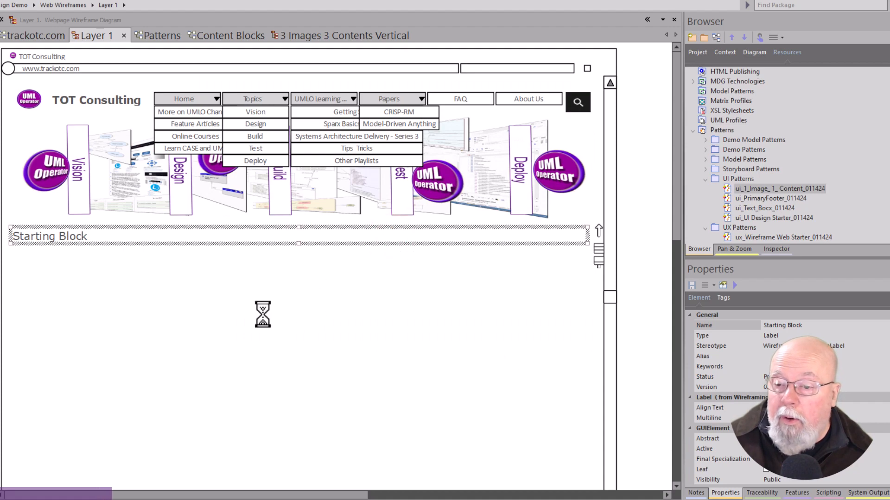
Move the image-and-content block directly under Starting Block and widen its client area to span the webpage's content width
left_click(238, 310)
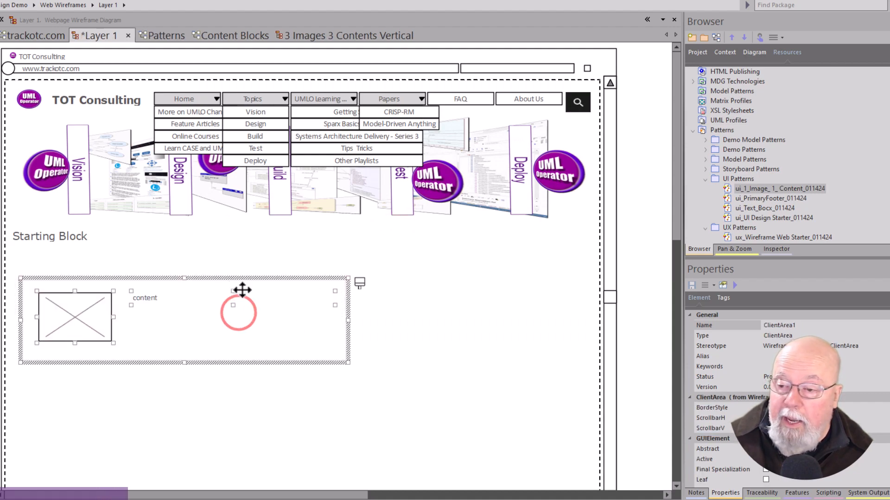
left_click(322, 365)
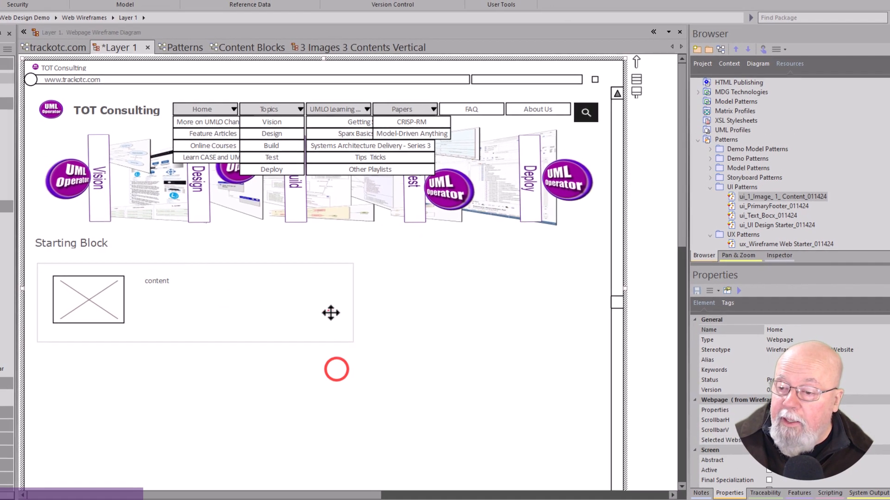
left_click(316, 307)
left_click_drag(357, 302, 602, 303)
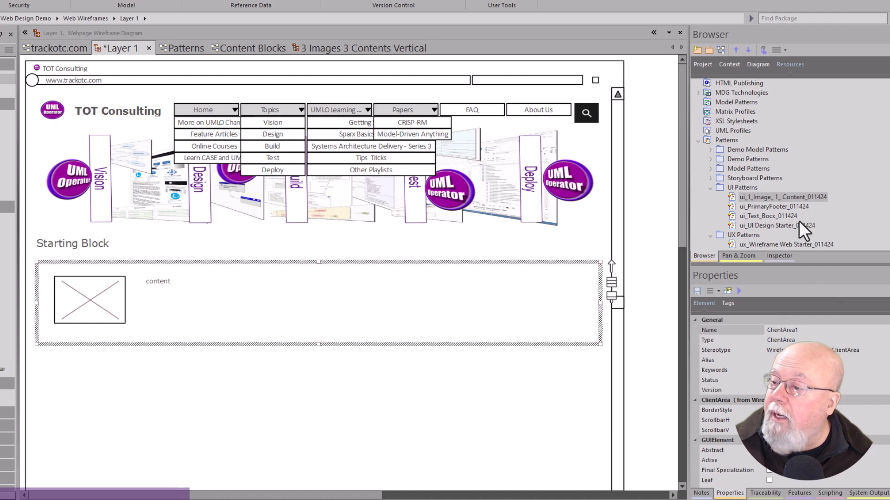
Check the details of the ui_PrimaryFooter_011424 pattern and add it to the Layer 1 diagram below the image-and-content block
double_click(780, 208)
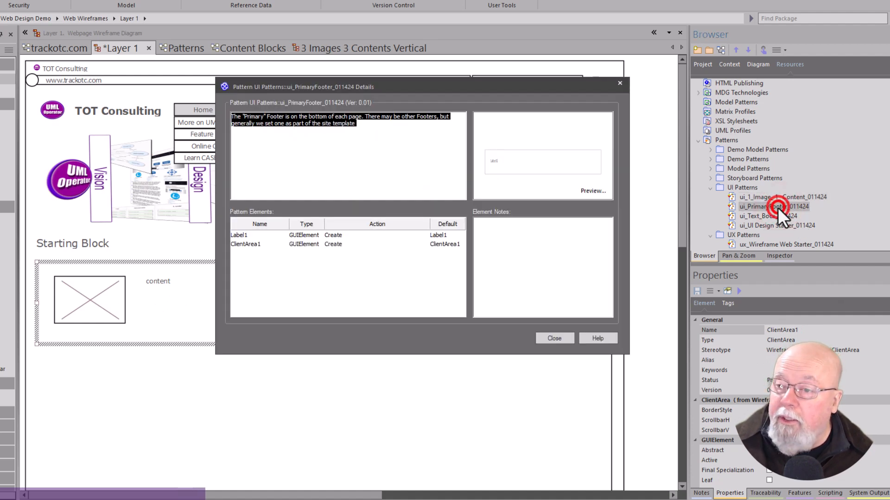
left_click(546, 339)
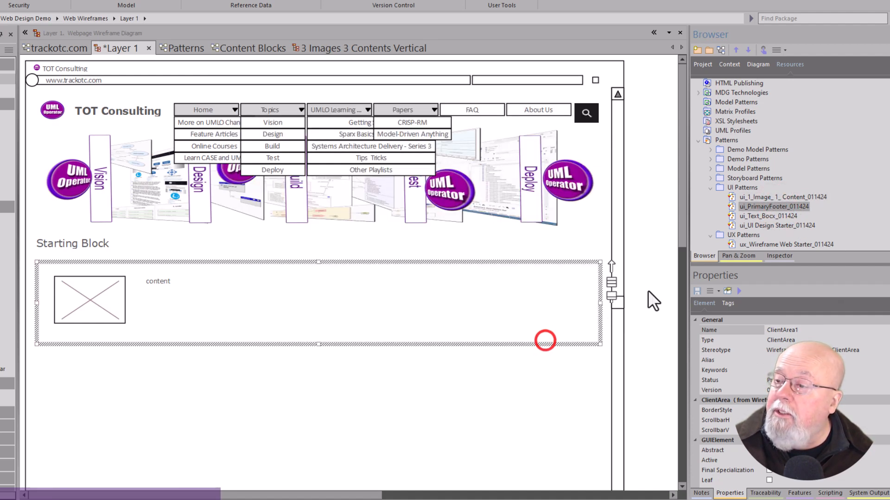
left_click_drag(769, 206, 51, 433)
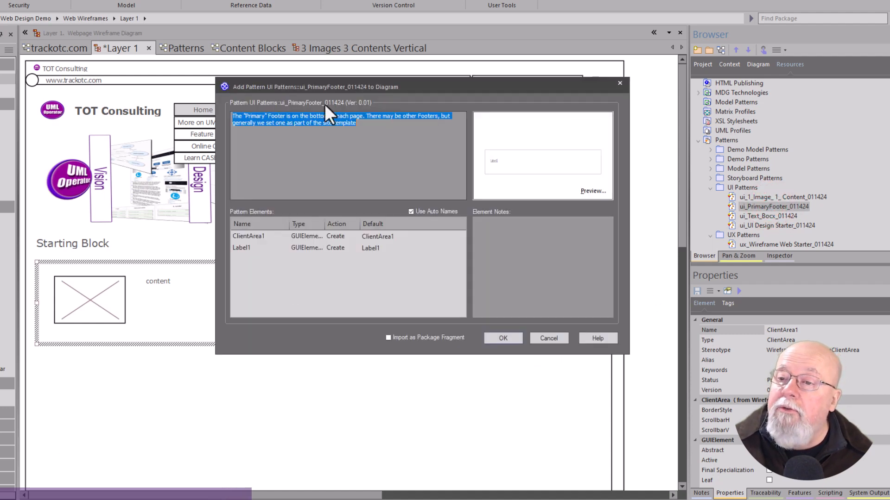
left_click(499, 337)
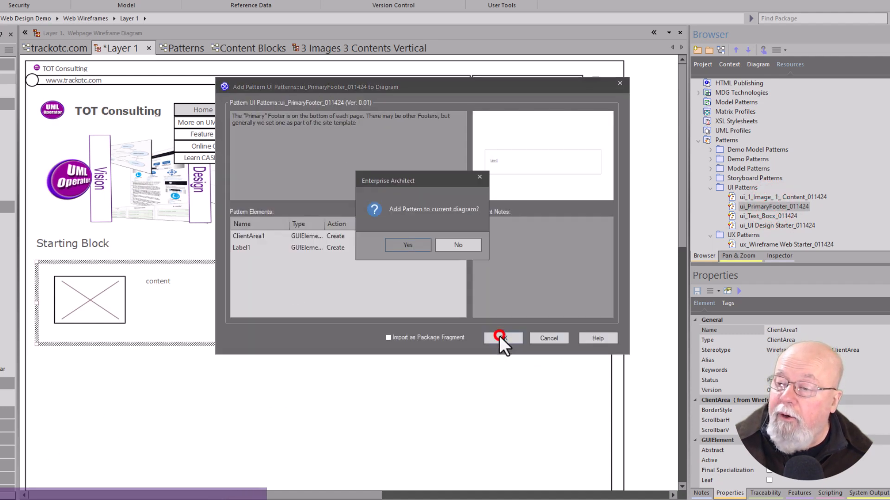
left_click(407, 244)
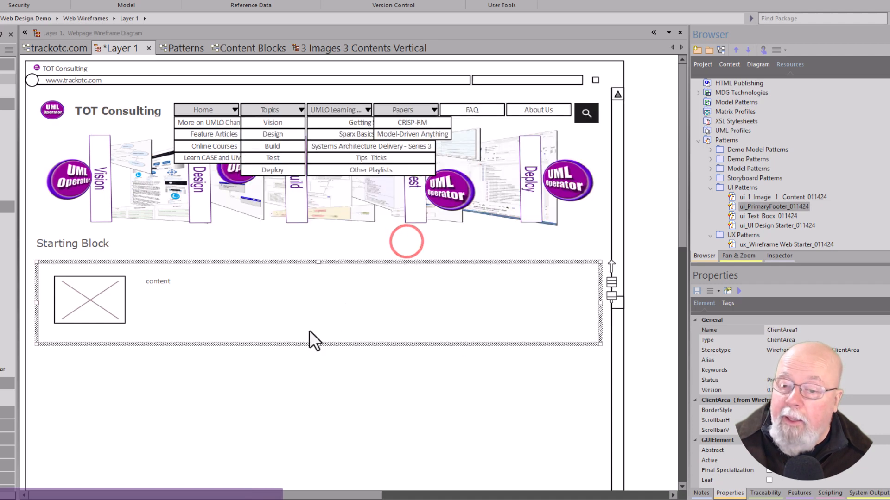
Position the added footer block just above the existing Footer label, aligned with its starting edge
scroll(254, 334, "down", 10)
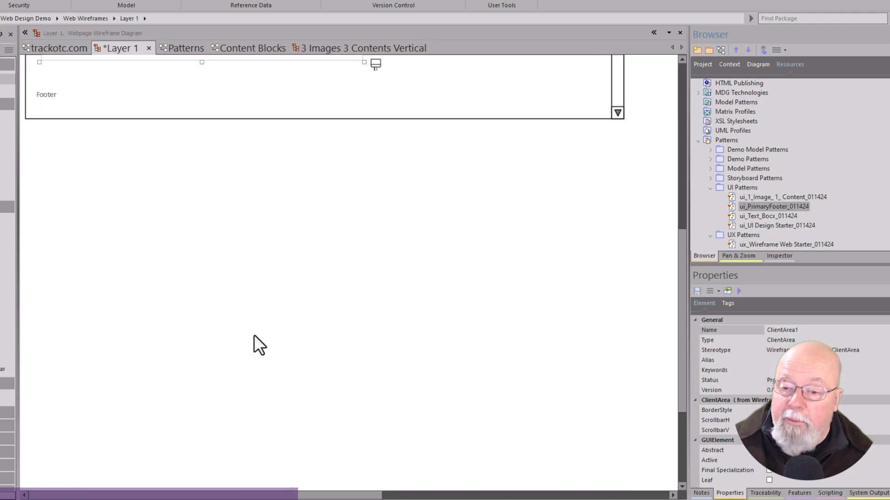
scroll(258, 281, "up", 5)
left_click(82, 300)
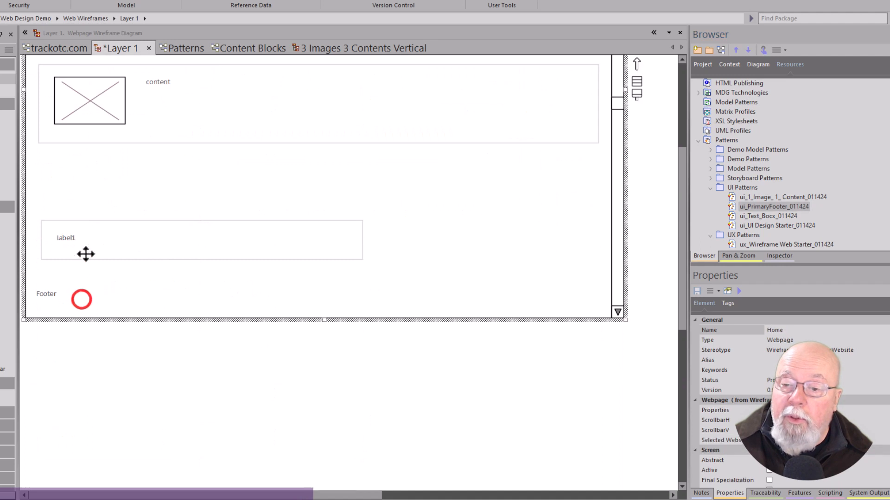
left_click(80, 246)
left_click(54, 302)
left_click(54, 295)
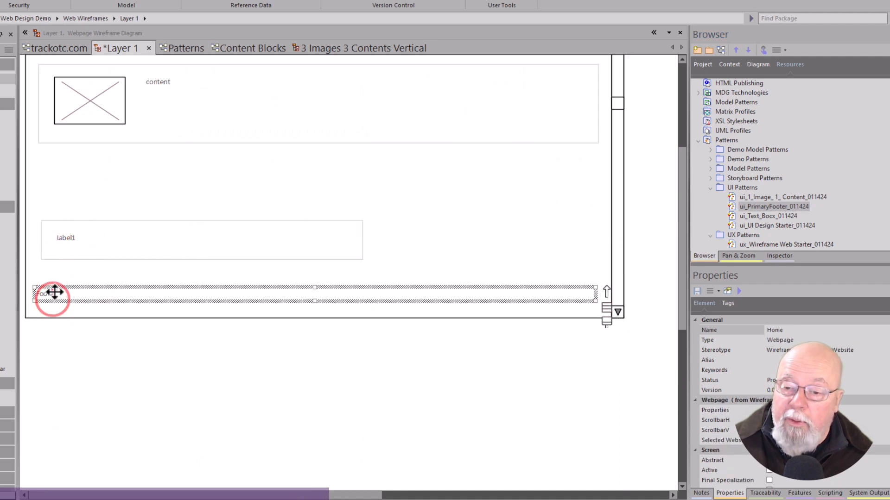
left_click_drag(73, 248, 68, 258)
Add the ui_Text_Bocx_011424 pattern to the Layer 1 diagram between the image-and-content block and the footer block
left_click(755, 214)
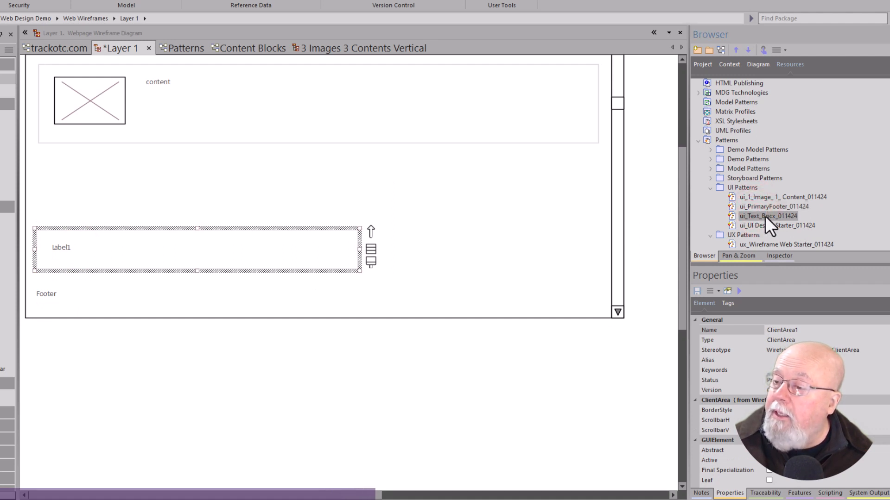
left_click_drag(766, 216, 104, 162)
left_click(513, 335)
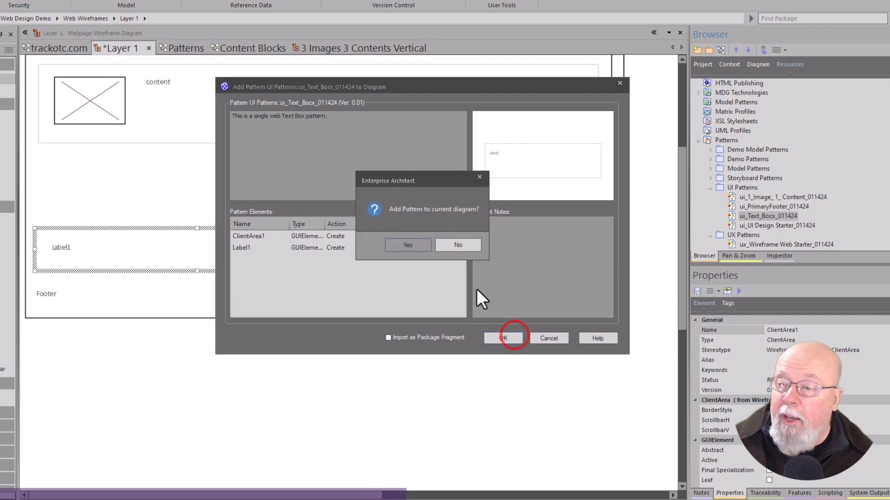
left_click(407, 239)
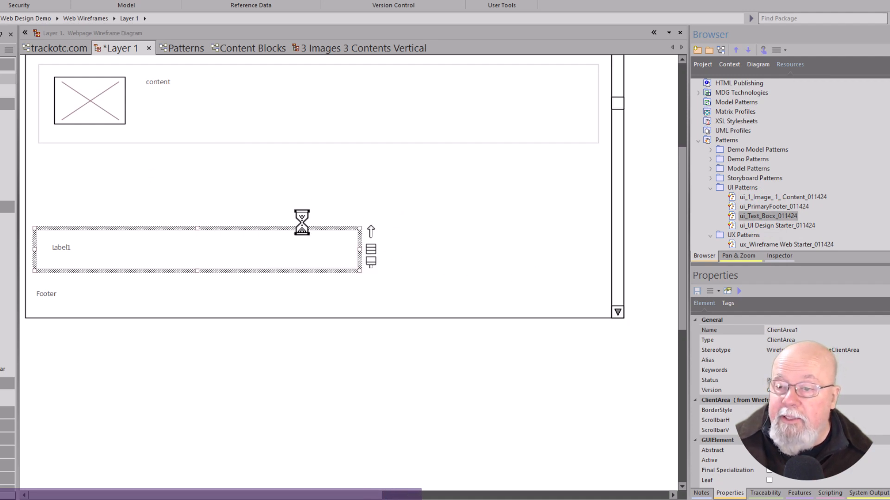
Widen the text box block to match the image-and-content block and place it directly beneath that block
left_click_drag(332, 185, 639, 166)
left_click(351, 191)
left_click(307, 186)
Examine the Requirements and Scenarios pages in the properties of the image element inside the content block, and close them
scroll(158, 153, "up", 4)
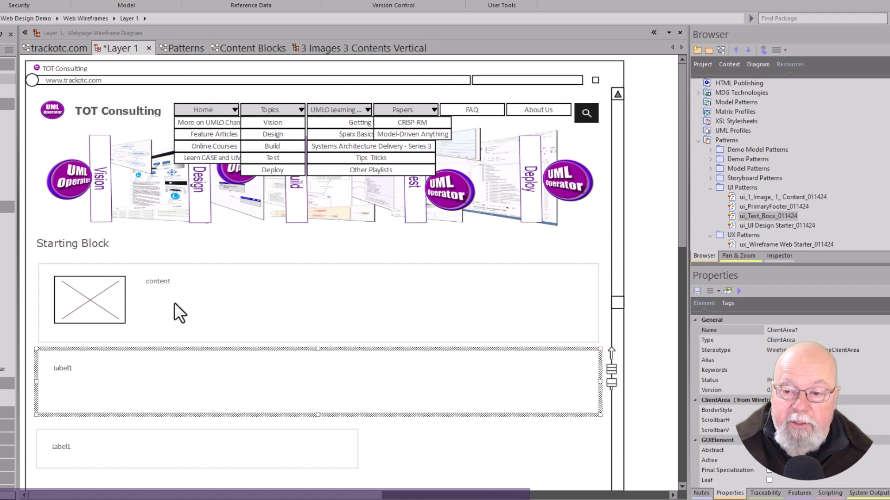
left_click(149, 309)
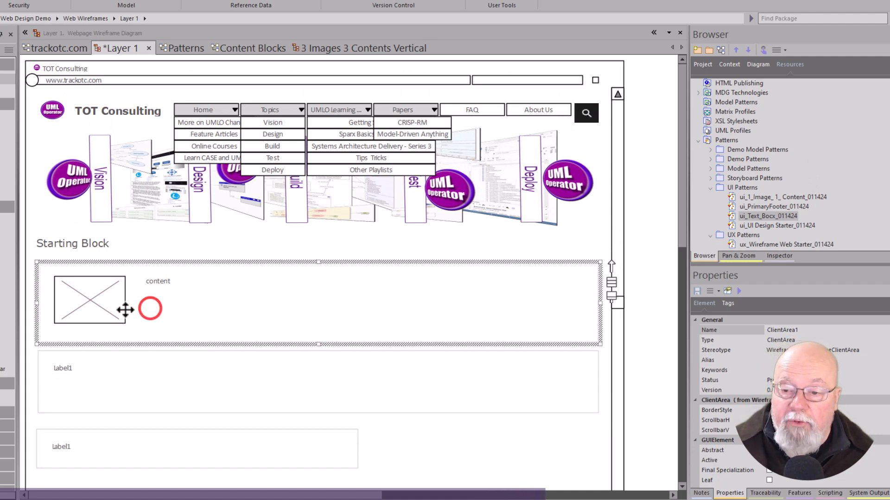
left_click(114, 309)
double_click(114, 310)
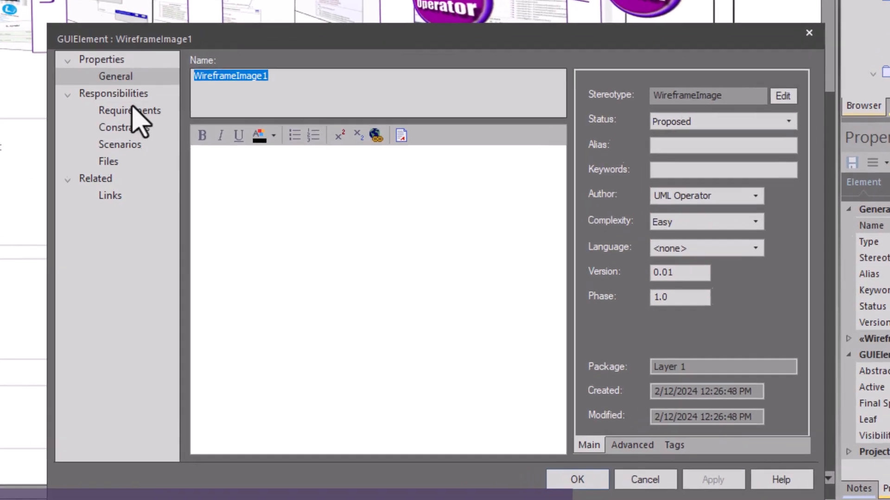
left_click(220, 223)
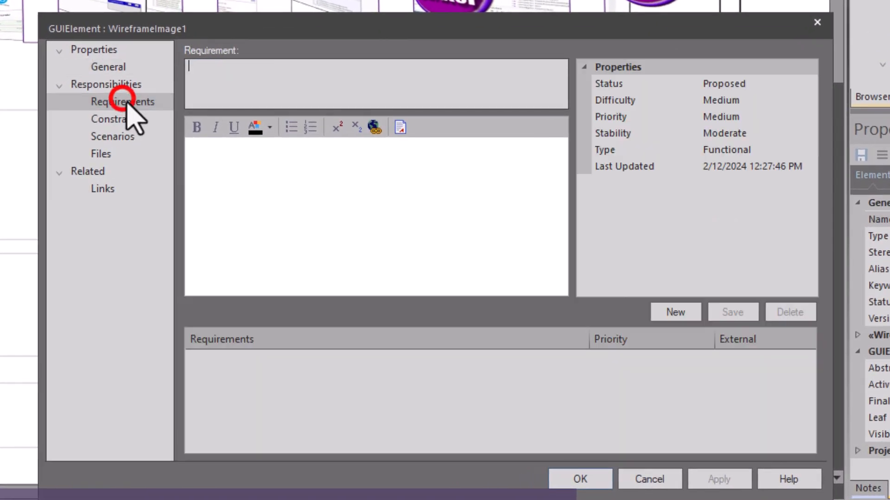
left_click(113, 137)
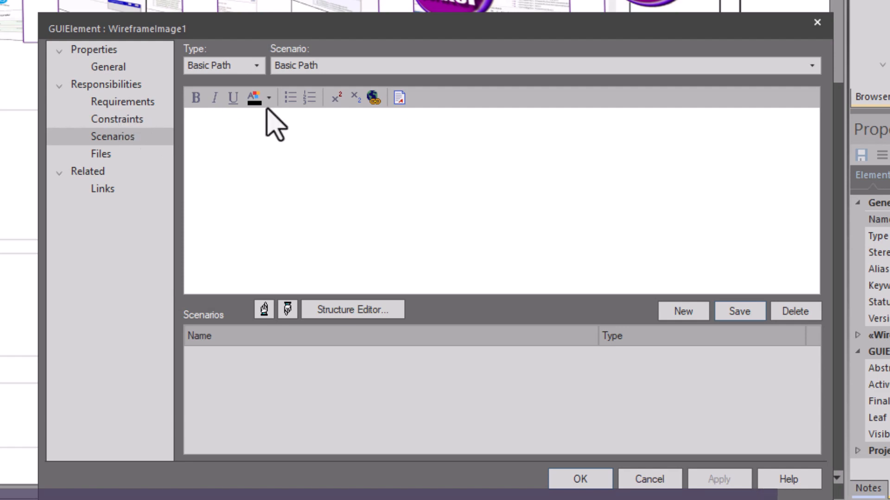
left_click(592, 486)
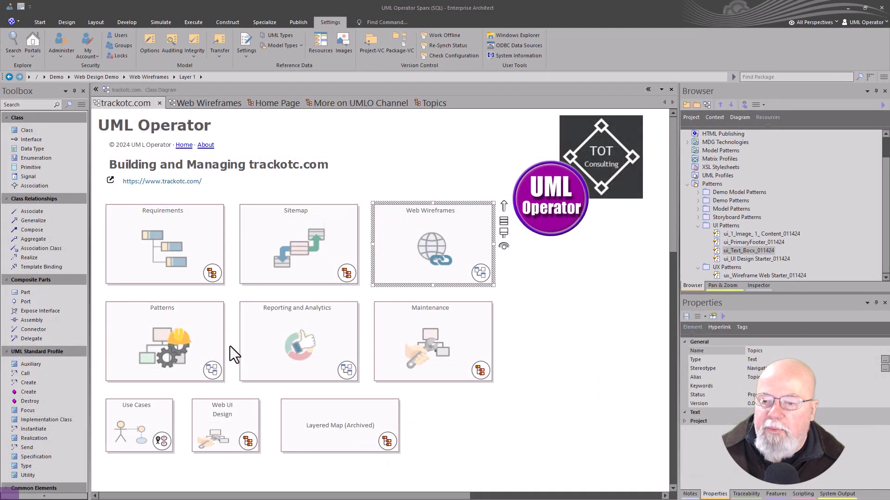
Review the Web Wireframes overview and the Home Page, More on UMLO Channel and Topics wireframe diagrams in full
left_click(209, 103)
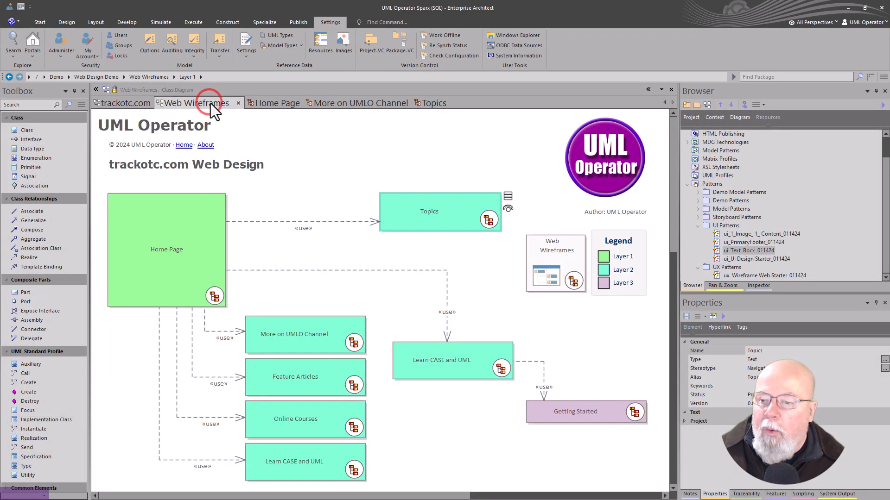
left_click(269, 104)
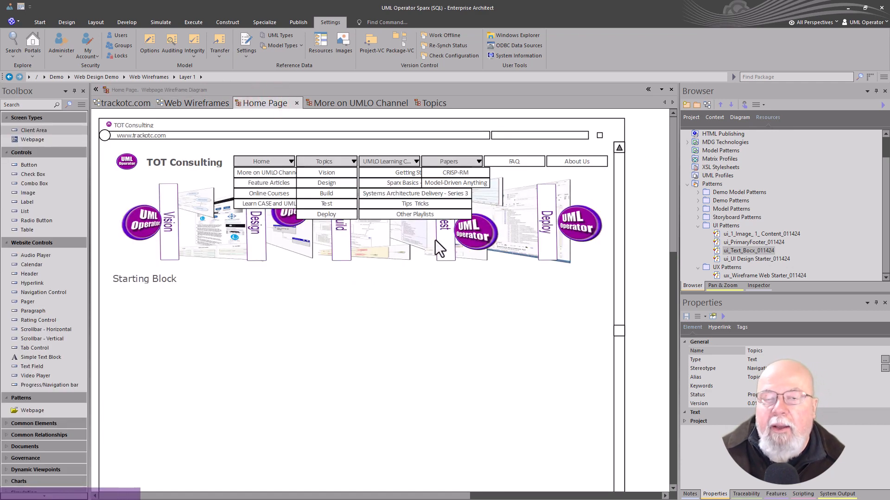
left_click(347, 104)
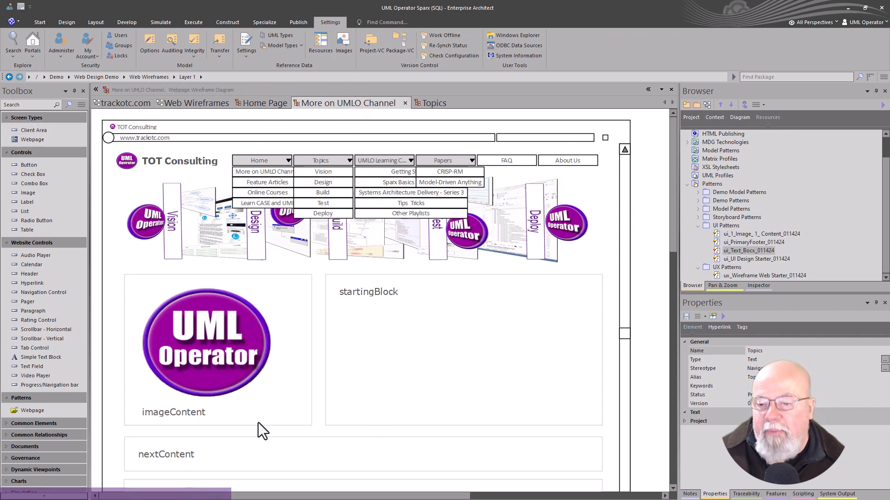
scroll(393, 343, "down", 3)
scroll(393, 343, "up", 3)
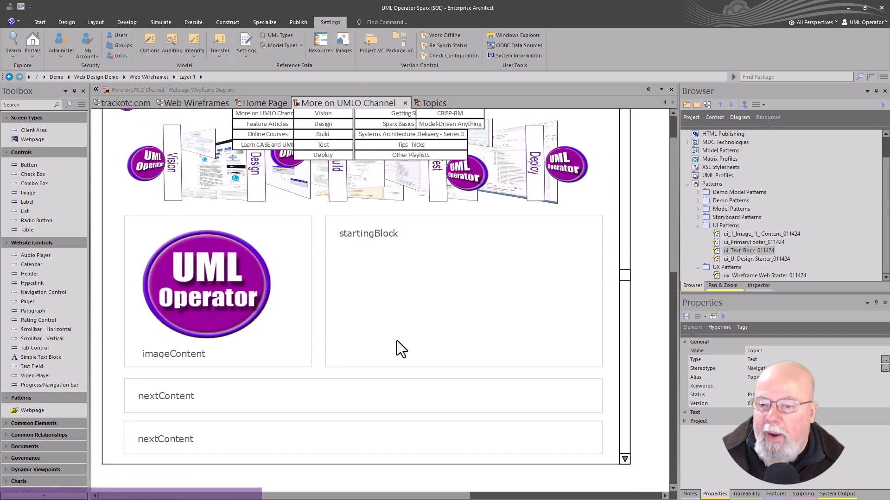
left_click(418, 103)
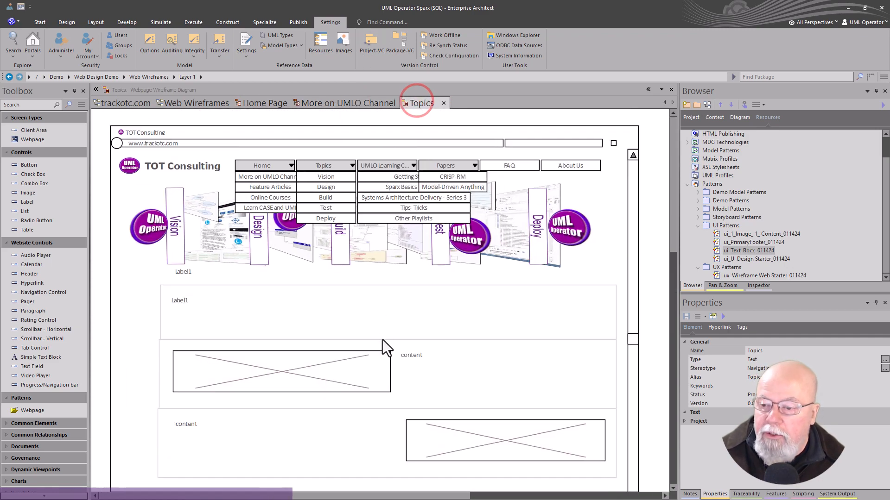
scroll(384, 352, "down", 5)
scroll(384, 357, "up", 3)
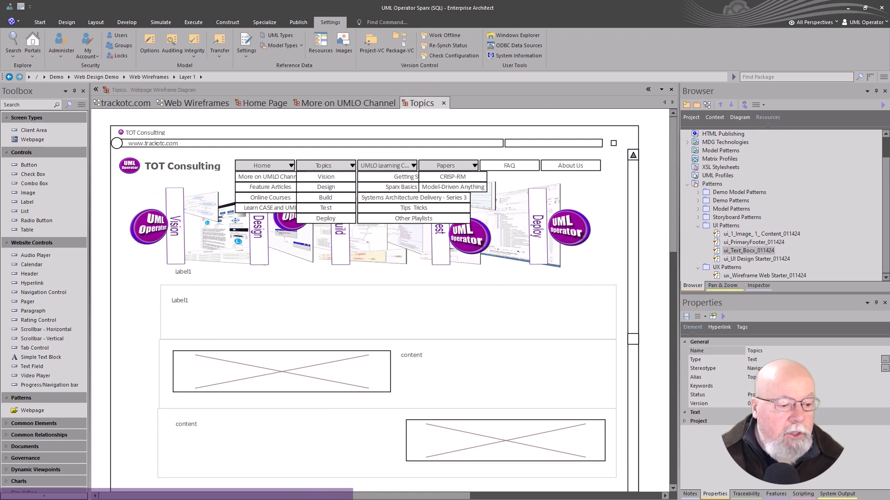
Switch to the site in Google Sites, compare its Home and Topics pages with the wireframes, and return to Enterprise Architect
key("alt+Tab")
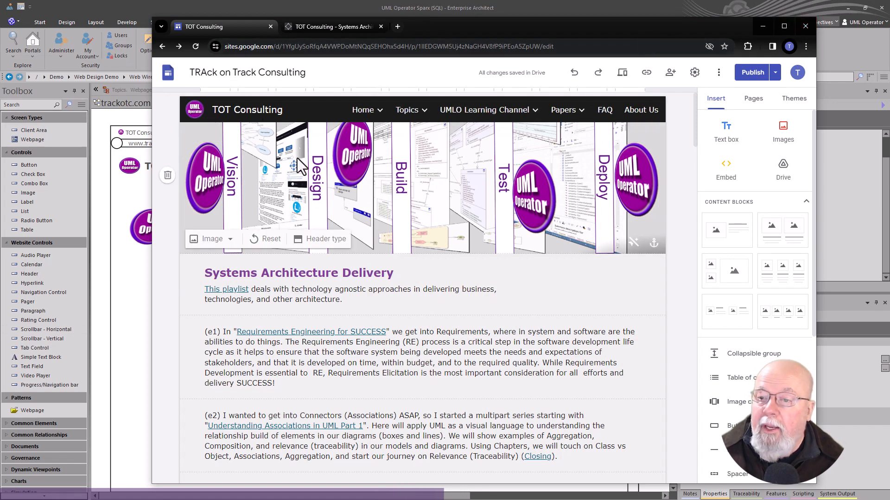
left_click(359, 110)
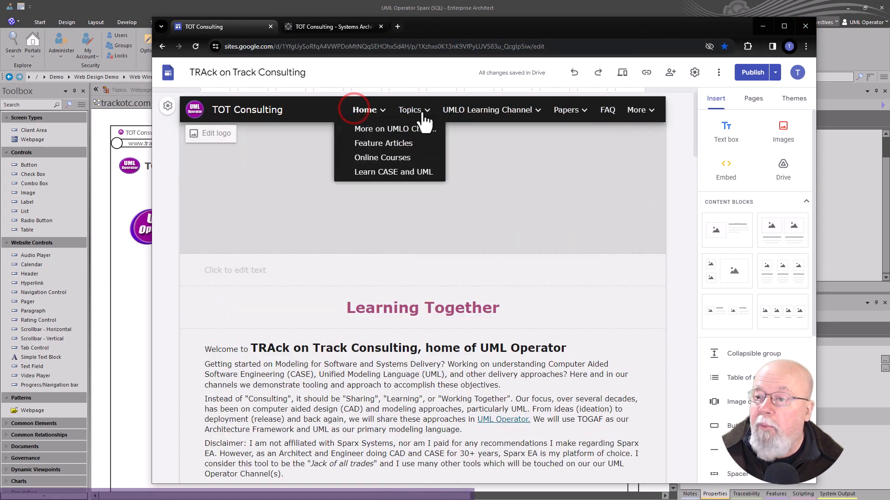
left_click(407, 115)
scroll(412, 244, "down", 1)
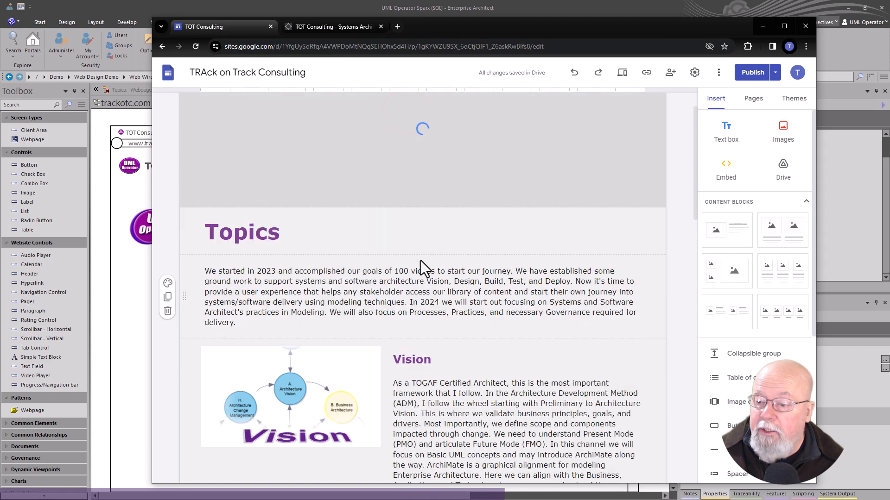
scroll(385, 332, "down", 2)
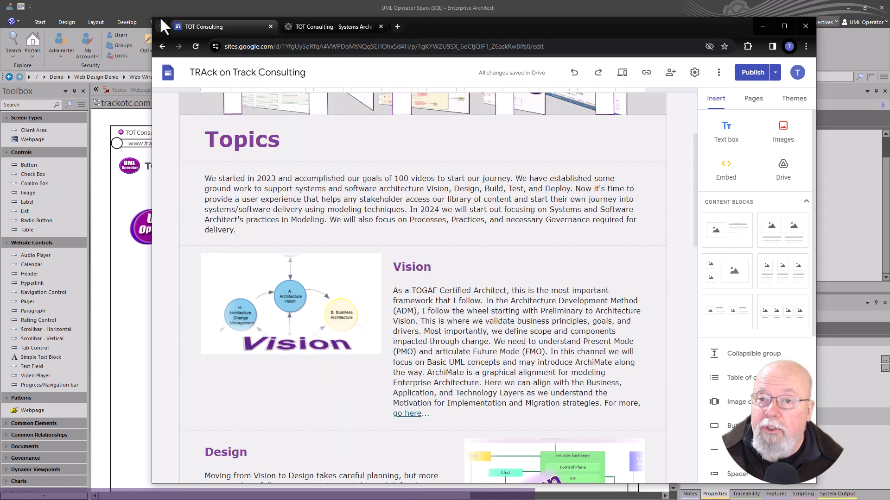
left_click(147, 8)
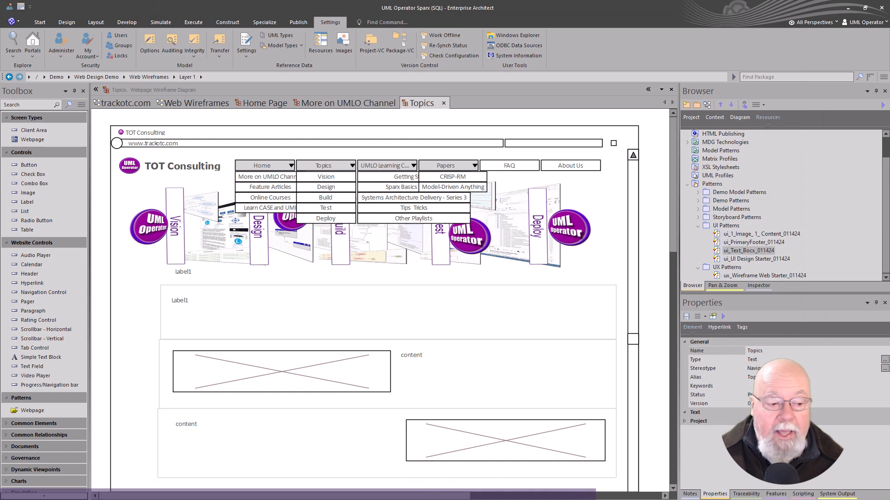
Switch back to Google Sites and look through the Systems Architecture Delivery page under UMLO Learning Channel
key("alt+Tab")
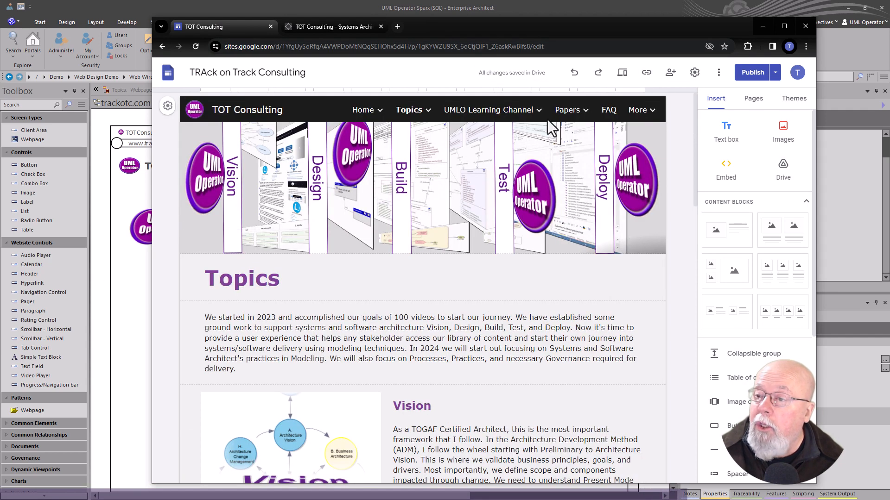
mouse_move(532, 111)
left_click(494, 160)
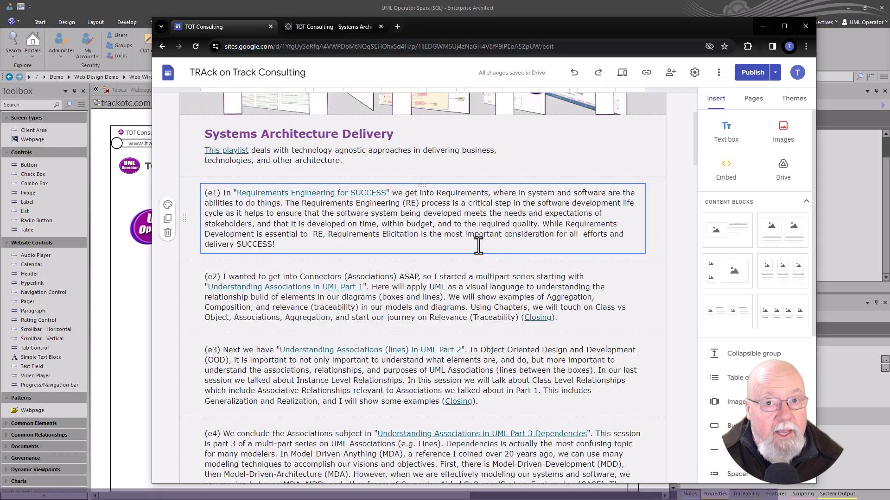
scroll(479, 246, "down", 7)
scroll(477, 246, "up", 10)
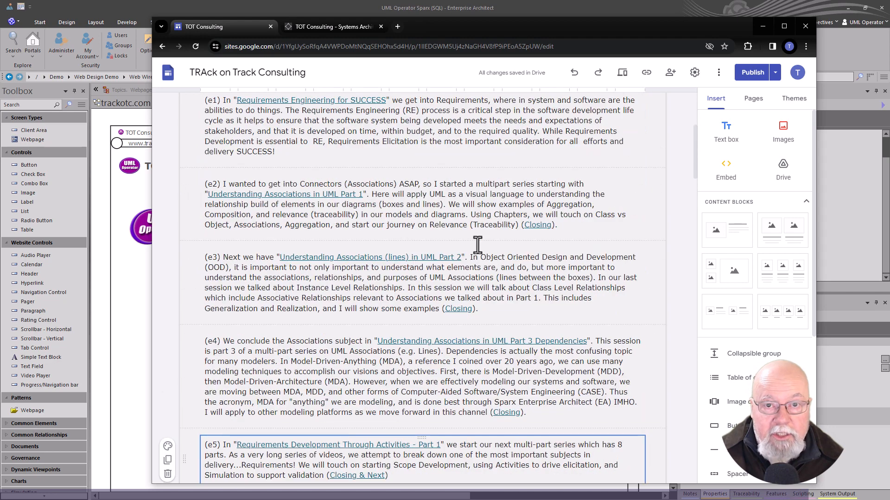